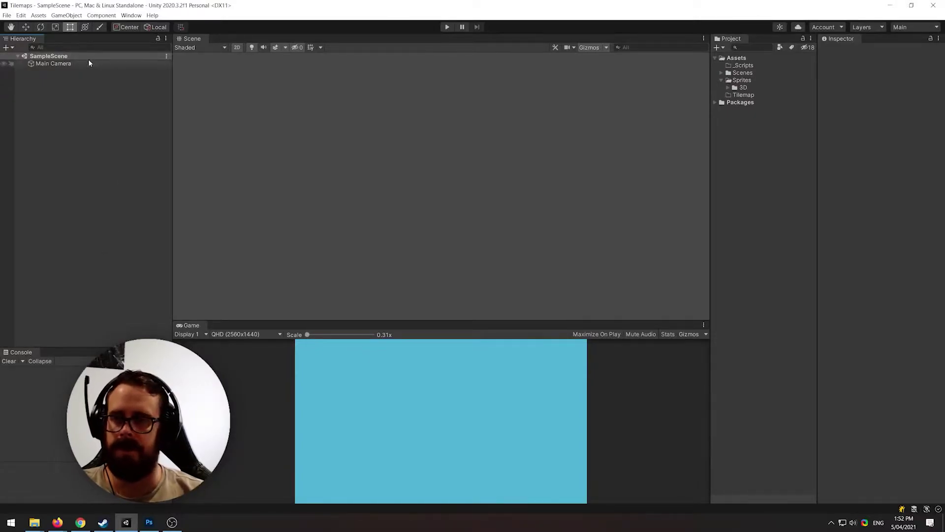
# Check the 2D Tilemap Editor package in the Package Manager and close the manager.
pyautogui.click(134, 17)
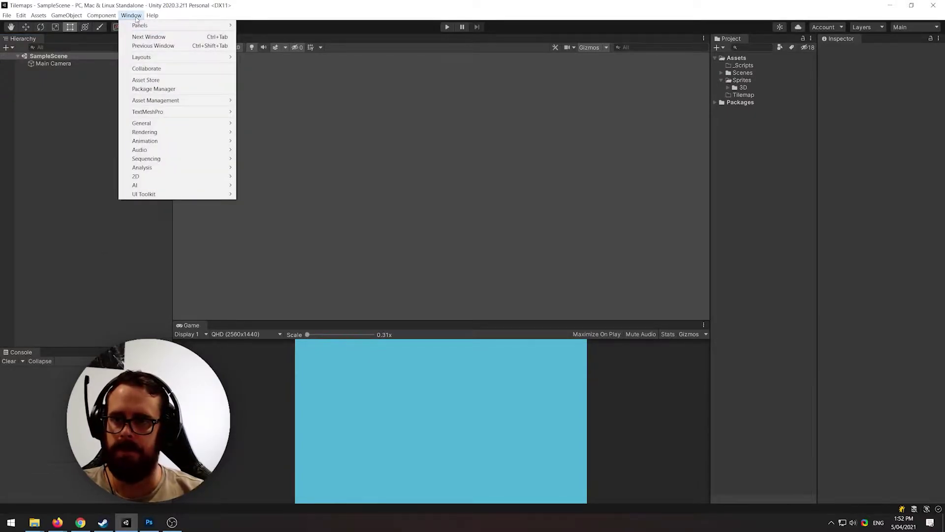
pyautogui.click(163, 89)
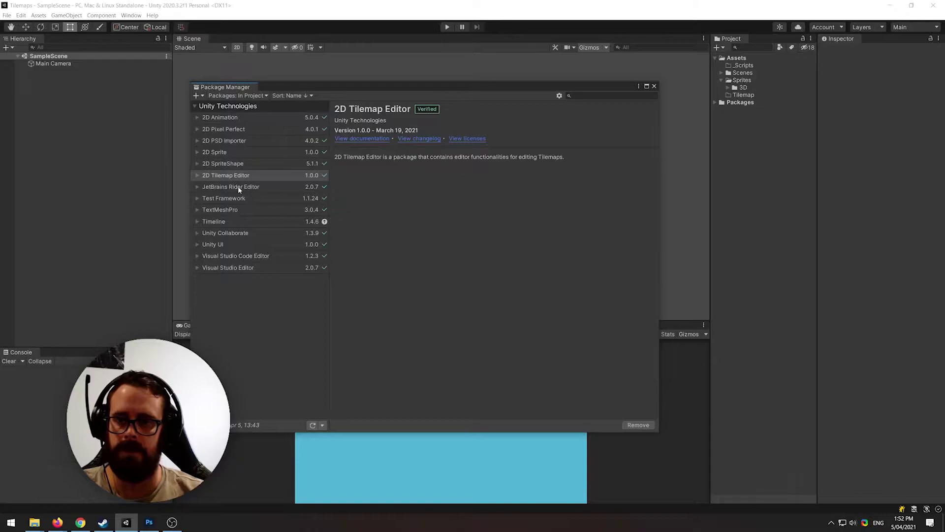
pyautogui.click(211, 175)
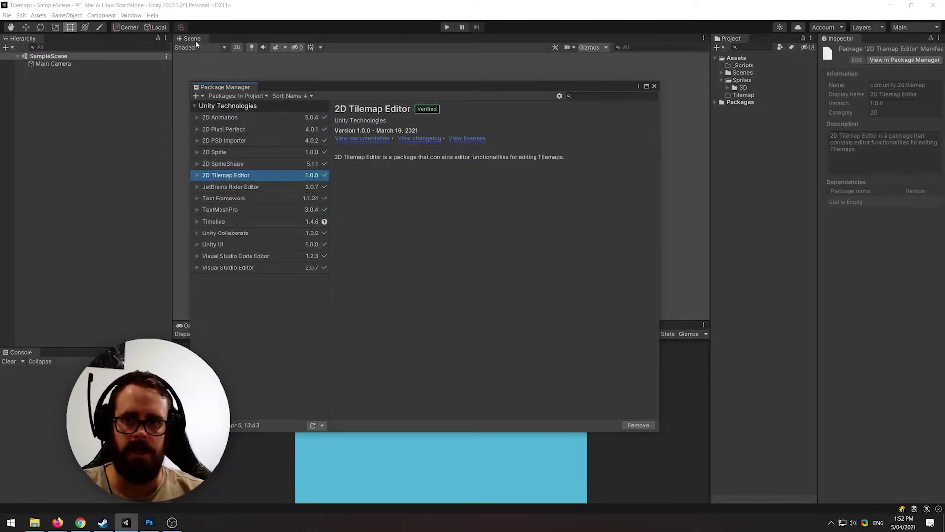
pyautogui.click(132, 16)
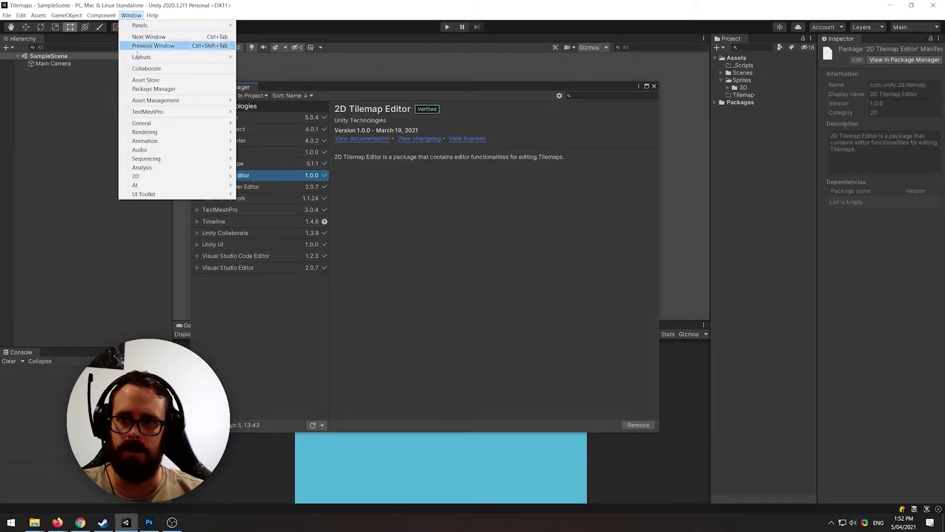
pyautogui.click(154, 89)
pyautogui.click(654, 87)
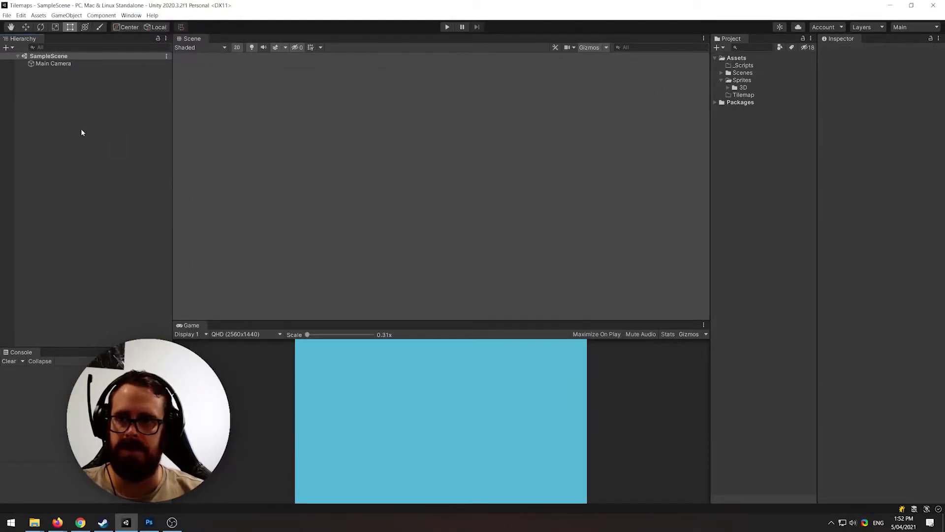
# Add a rectangular Tilemap with its parent Grid to SampleScene.
pyautogui.rightClick(54, 116)
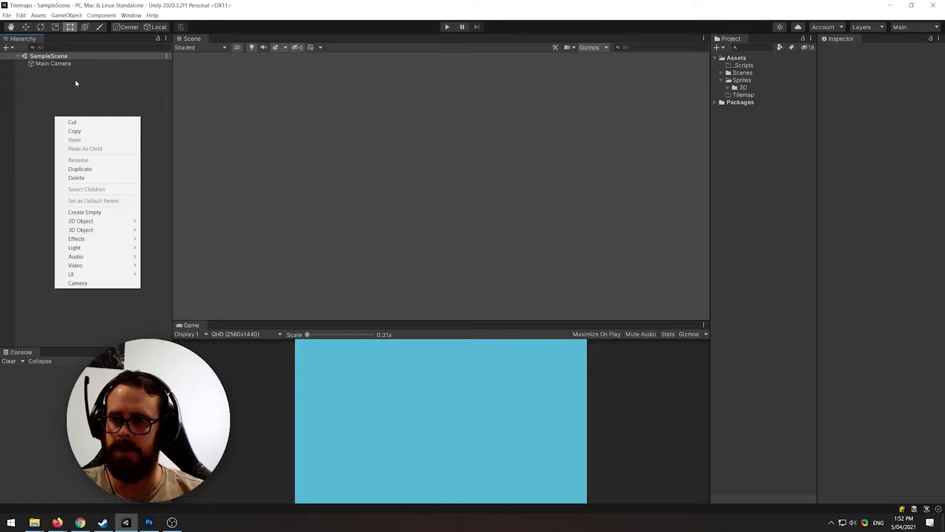
pyautogui.moveTo(91, 224)
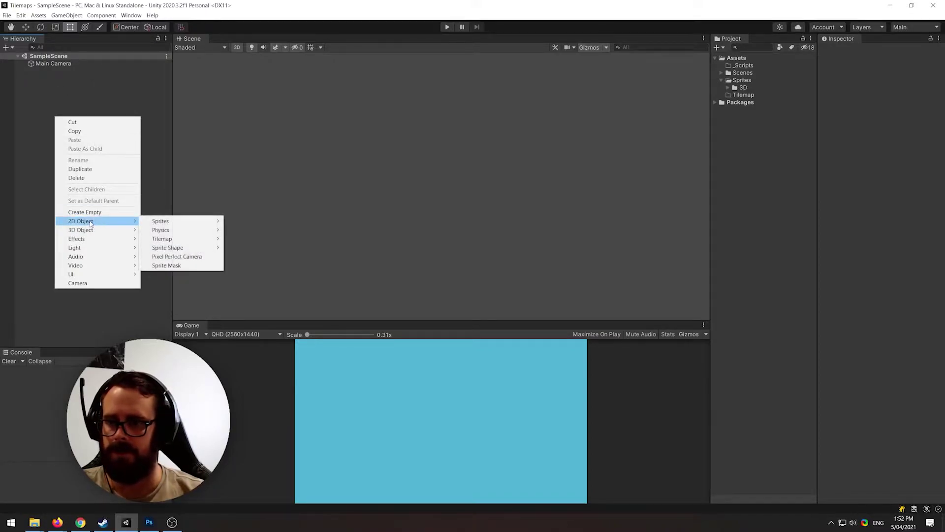
pyautogui.moveTo(167, 239)
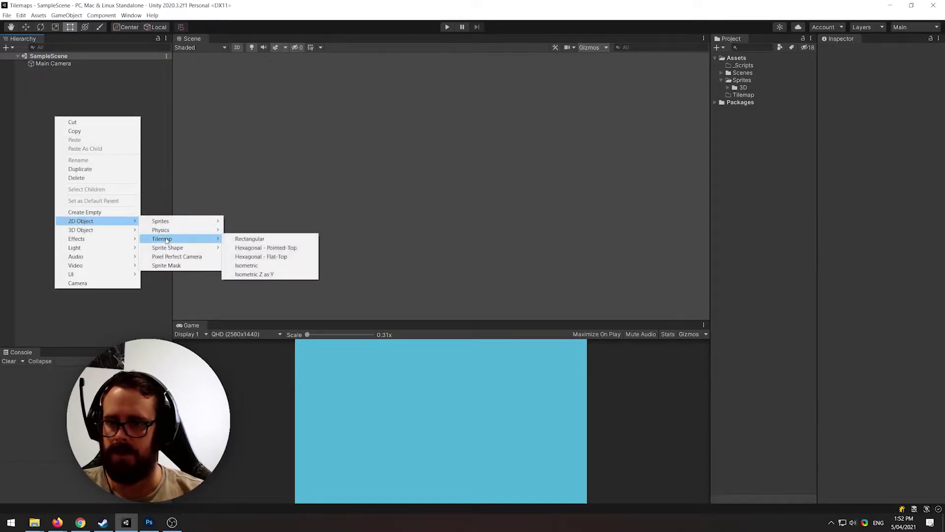
pyautogui.click(272, 241)
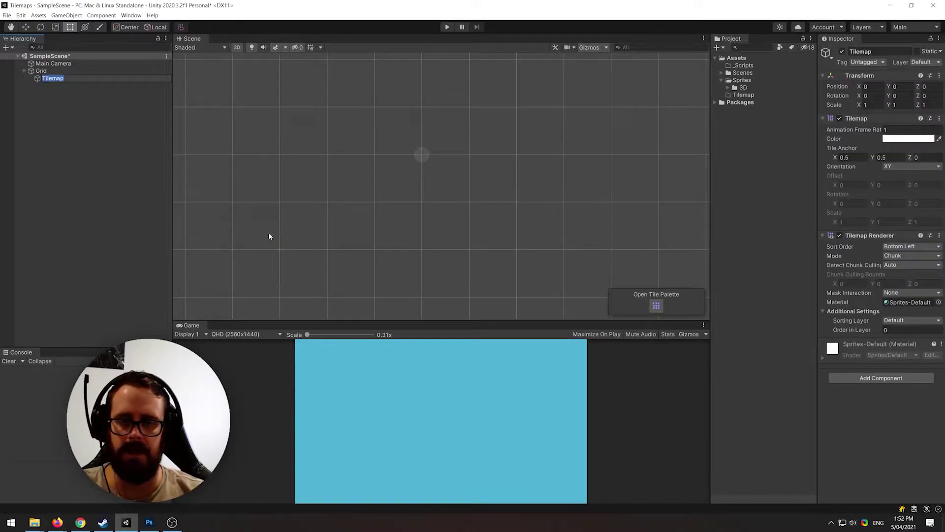
# Try wider X values for the Grid's cell size and cell gap, undoing each change.
pyautogui.click(45, 72)
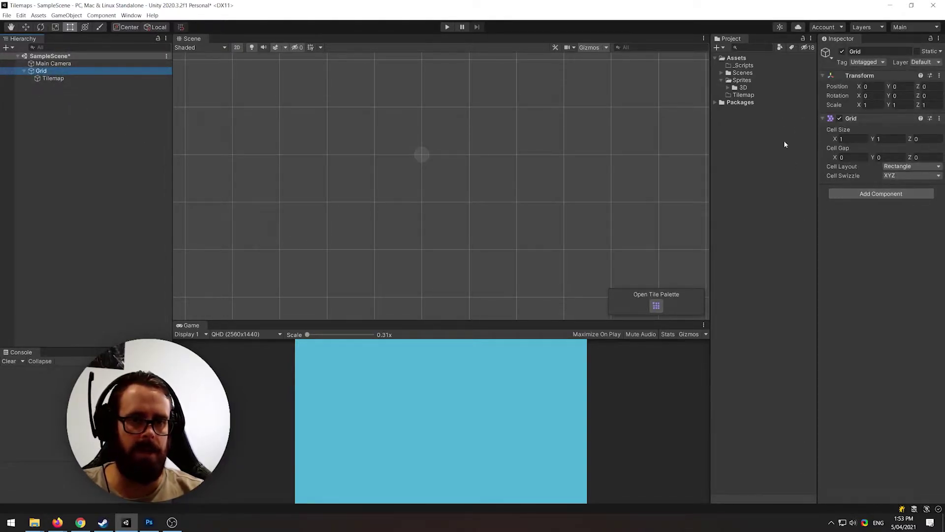
pyautogui.click(852, 139)
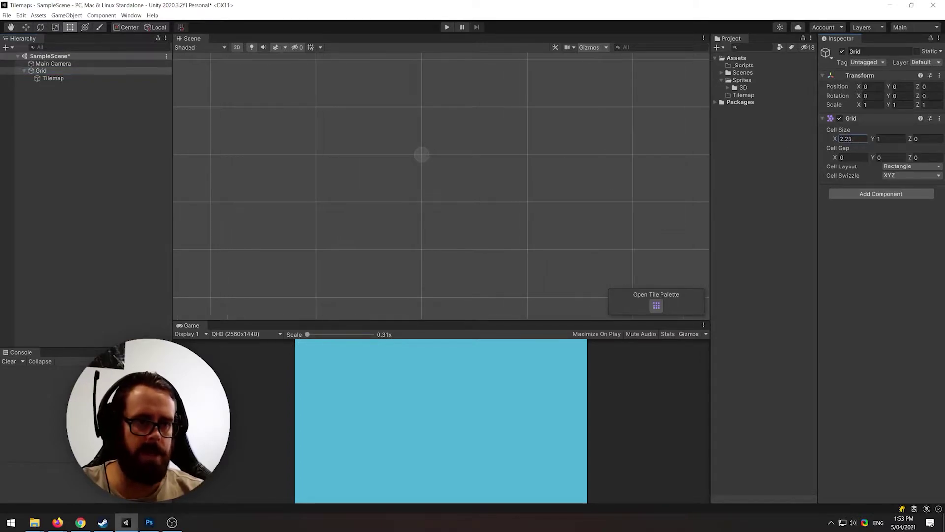
pyautogui.moveTo(832, 157); pyautogui.dragTo(847, 159)
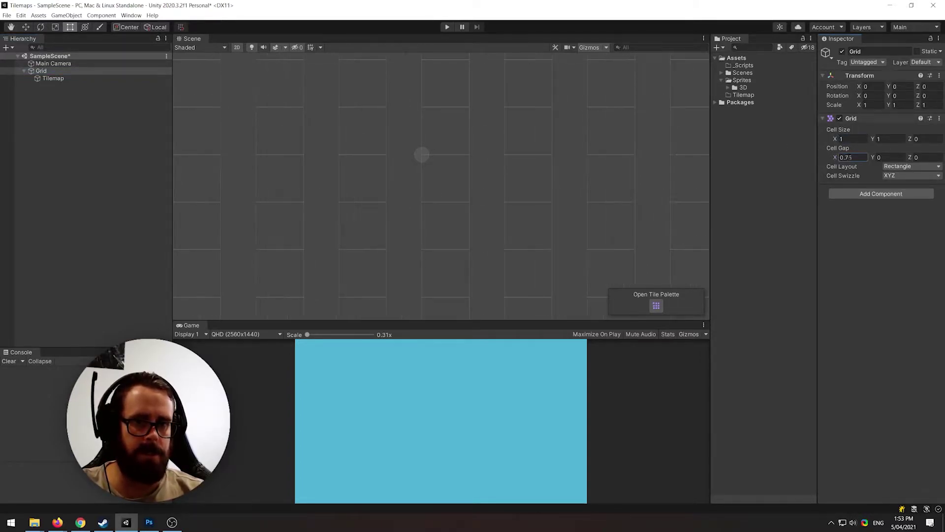
pyautogui.hotkey('ctrl', 'z')
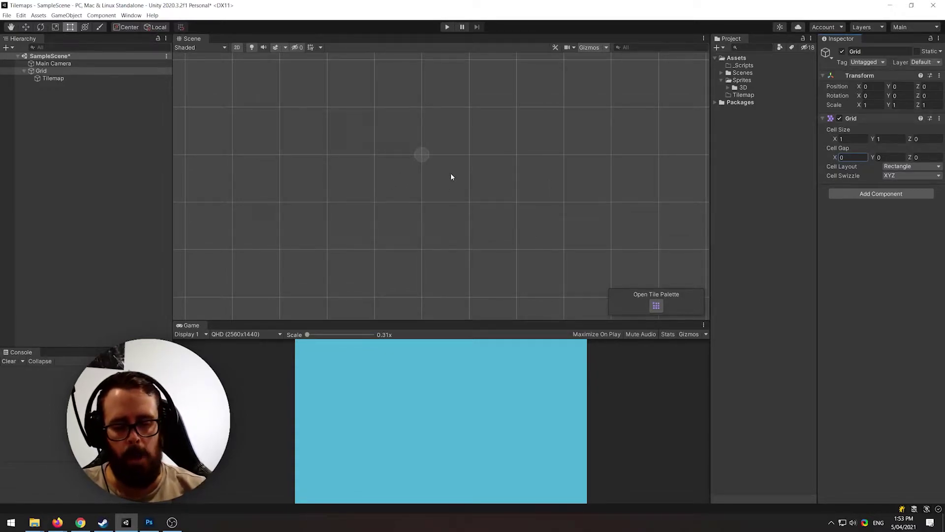
pyautogui.moveTo(835, 162); pyautogui.dragTo(849, 138)
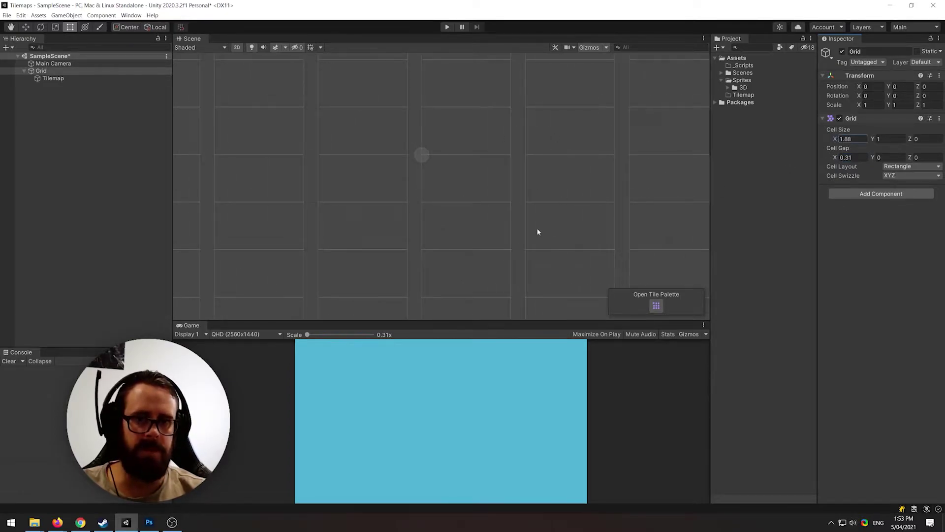
pyautogui.hotkey('ctrl', 'z')
pyautogui.hotkey('ctrl', 'z')
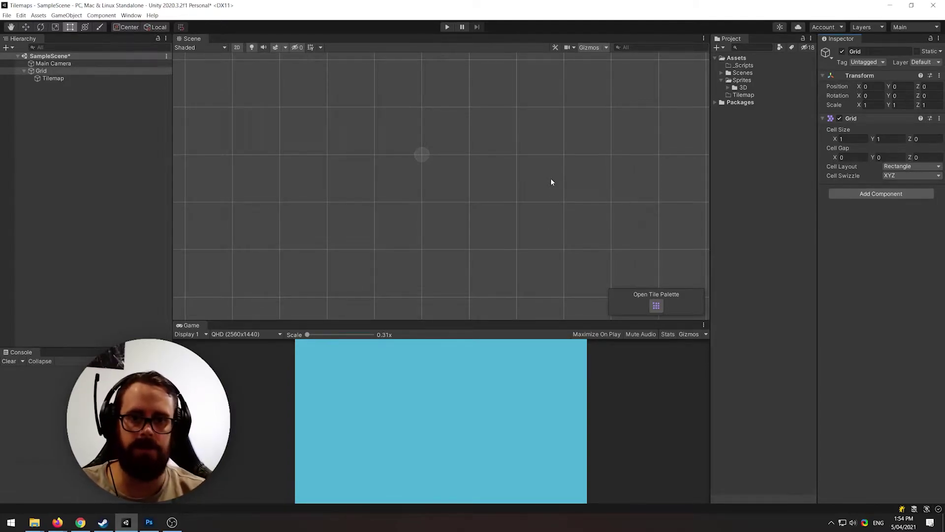
# Open the Tile Palette for the Tilemap object and dock it beside the Game view.
pyautogui.click(54, 78)
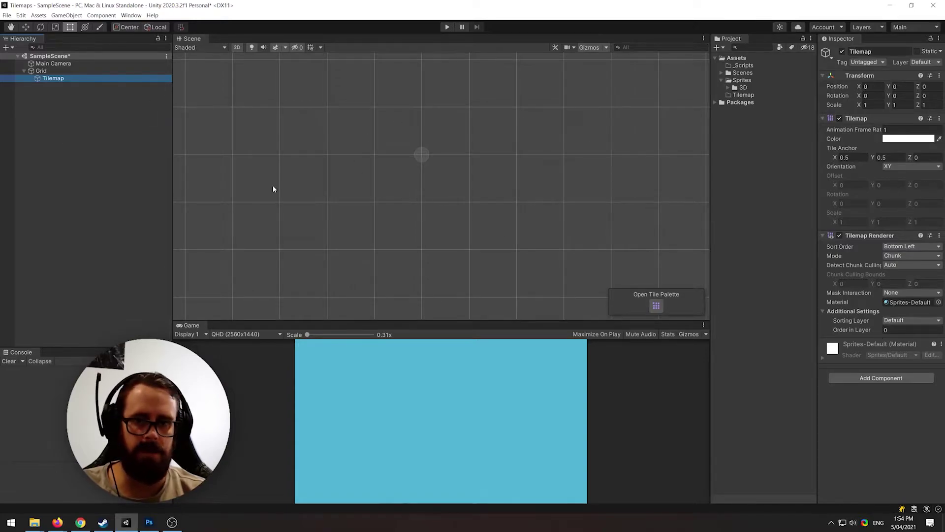
pyautogui.click(94, 158)
pyautogui.click(59, 79)
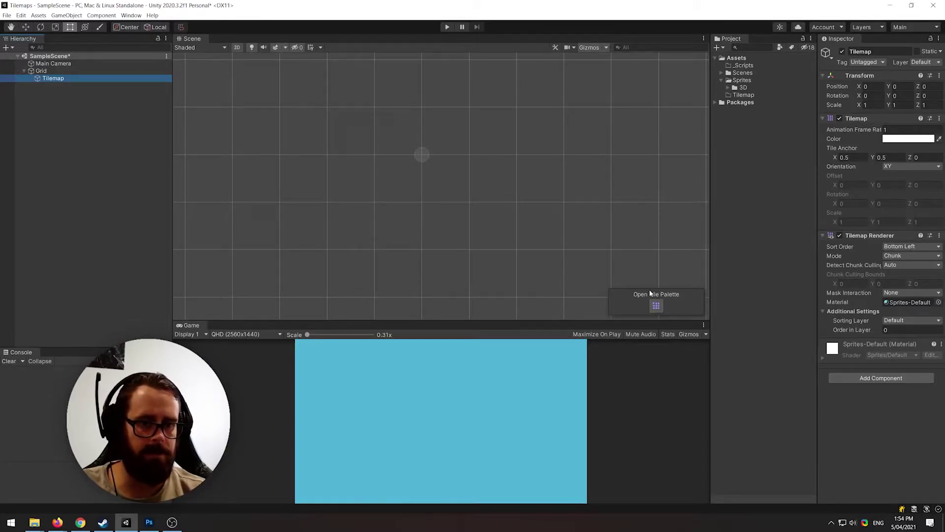
pyautogui.click(657, 306)
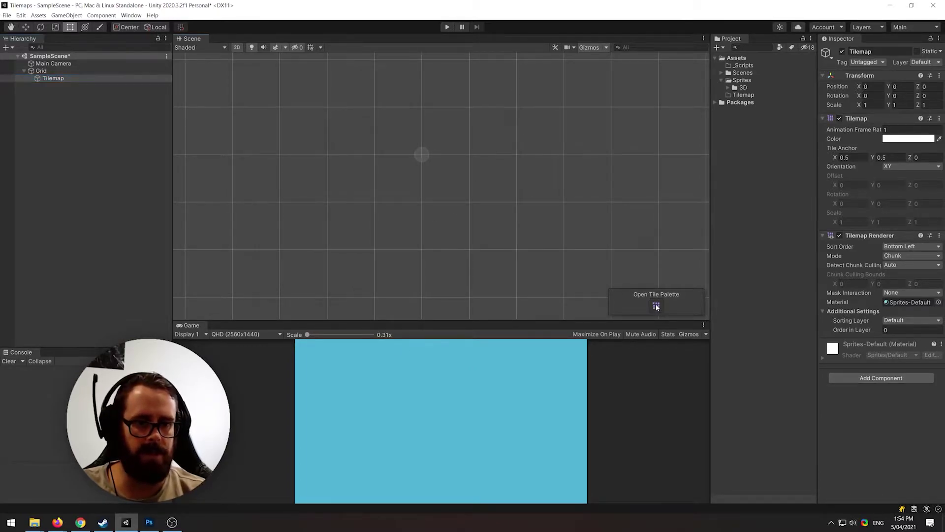
pyautogui.moveTo(383, 199); pyautogui.dragTo(466, 386)
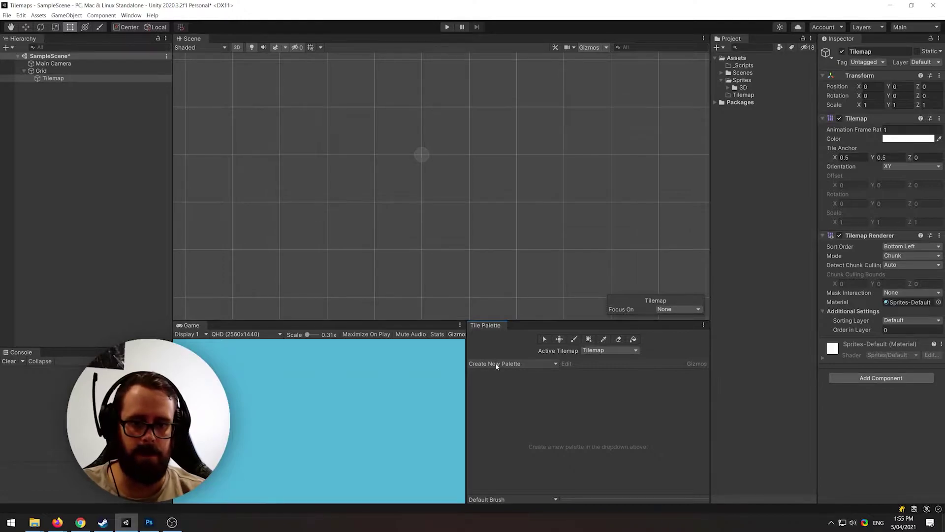
# Create a new tile palette named Rectangle Palette with a Rectangle grid and Automatic cell size.
pyautogui.click(512, 364)
pyautogui.click(558, 384)
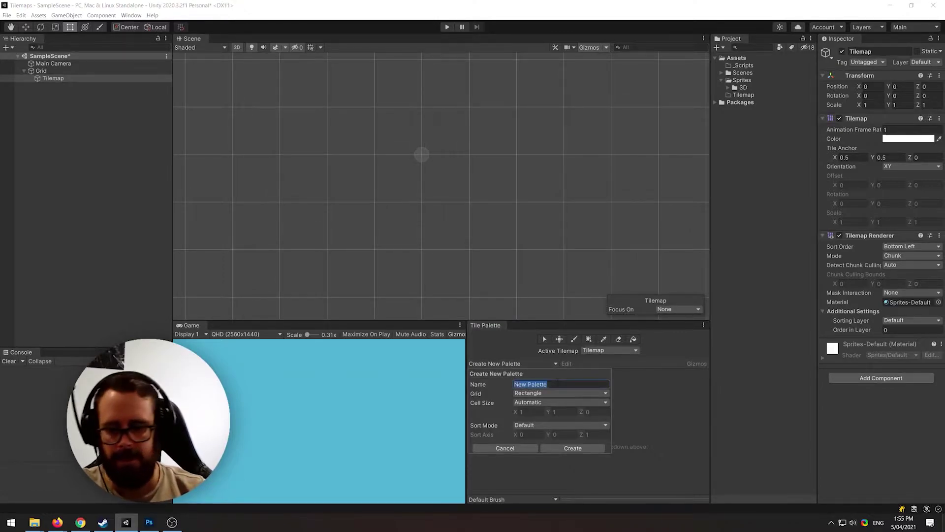
pyautogui.write('S')
pyautogui.press('BackSpace')
pyautogui.write('Re')
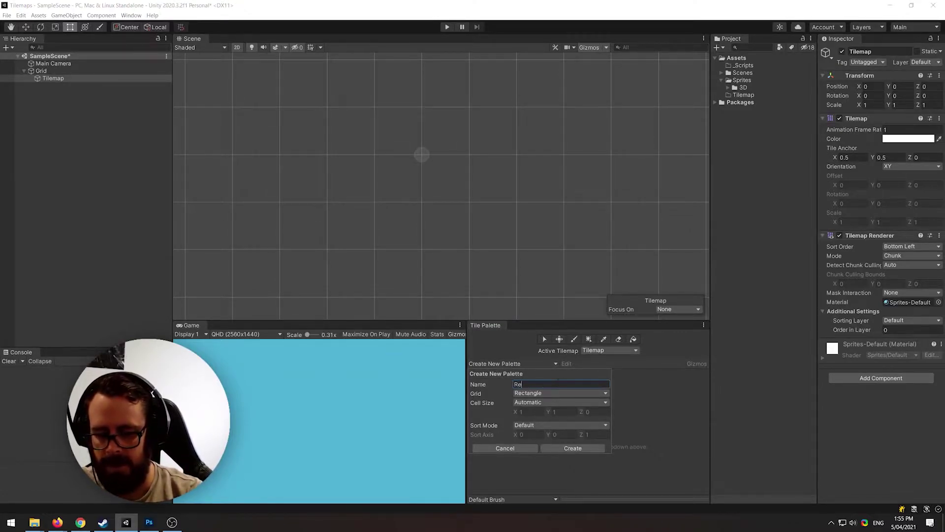
pyautogui.write('ctangle Palette')
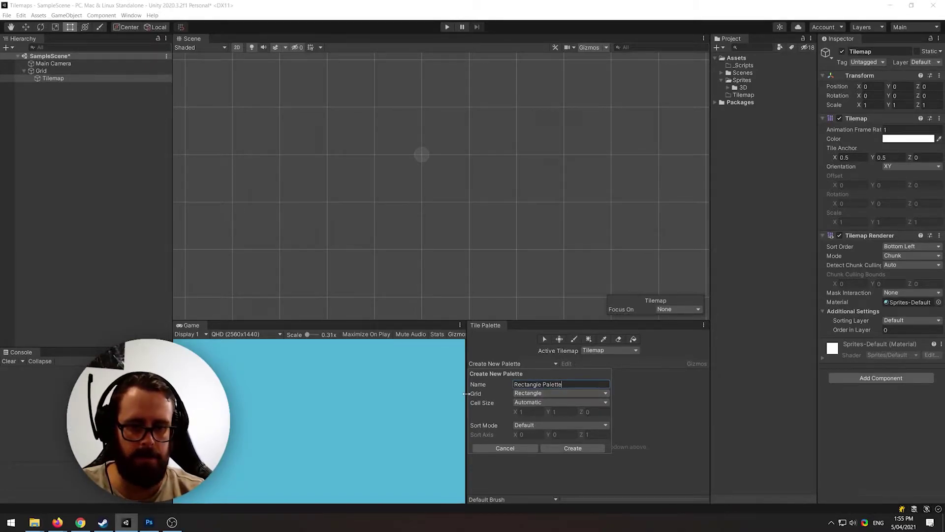
pyautogui.click(543, 392)
pyautogui.click(489, 393)
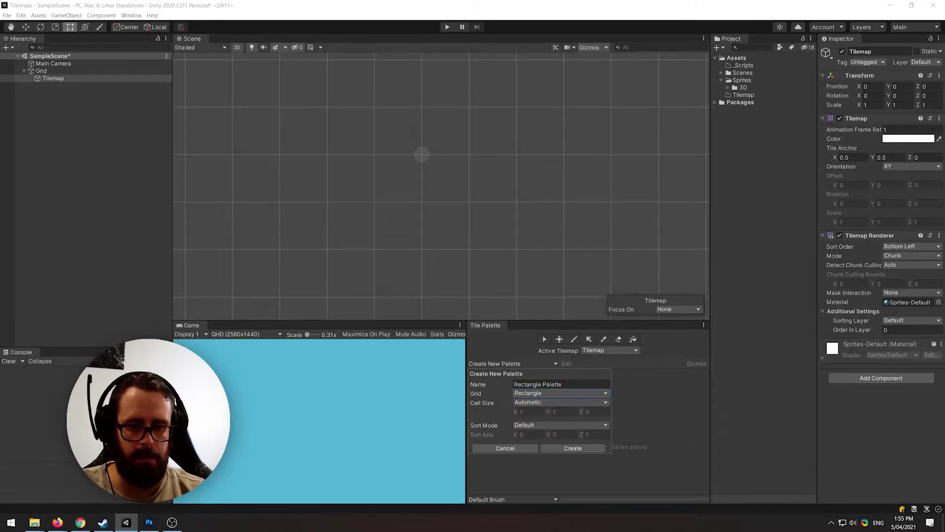
pyautogui.click(572, 448)
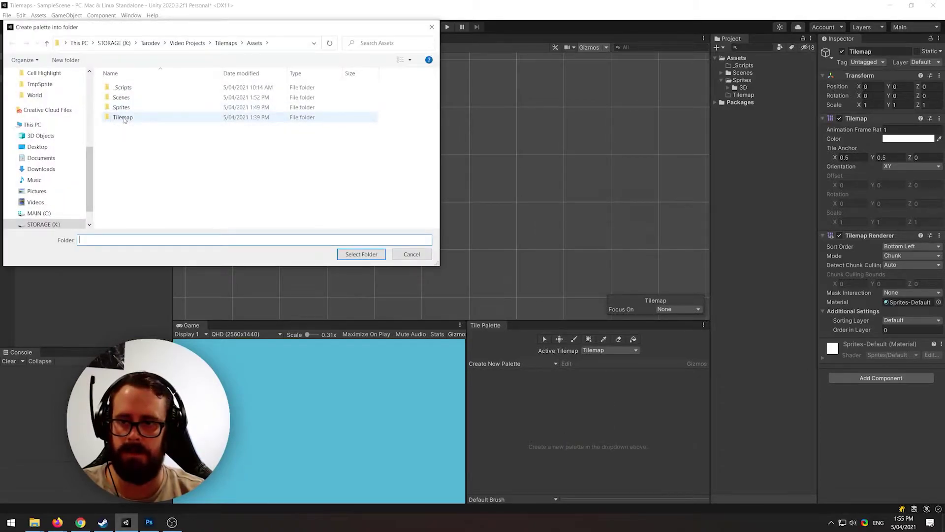
# Save the palette in a new folder named Palettes inside the project's Tilemap folder.
pyautogui.doubleClick(123, 118)
pyautogui.rightClick(152, 124)
pyautogui.moveTo(222, 285)
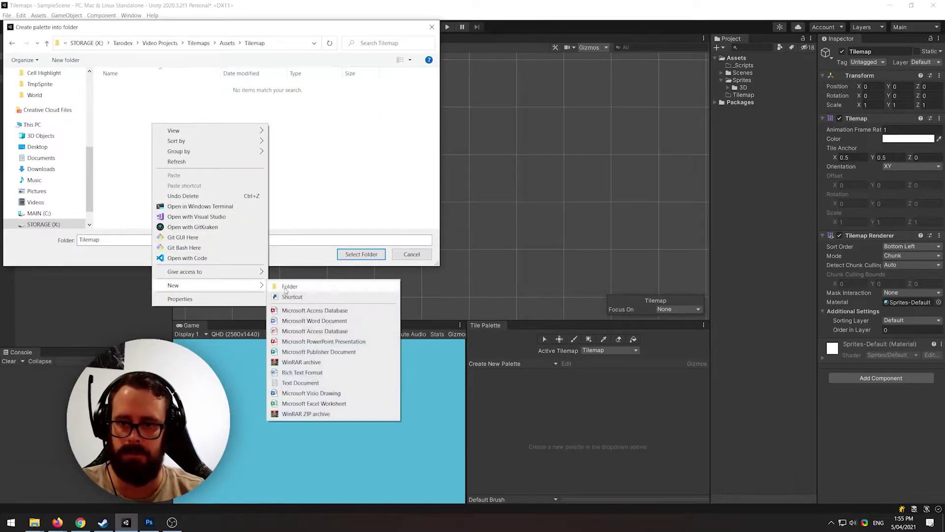
pyautogui.click(288, 286)
pyautogui.write('Palettes')
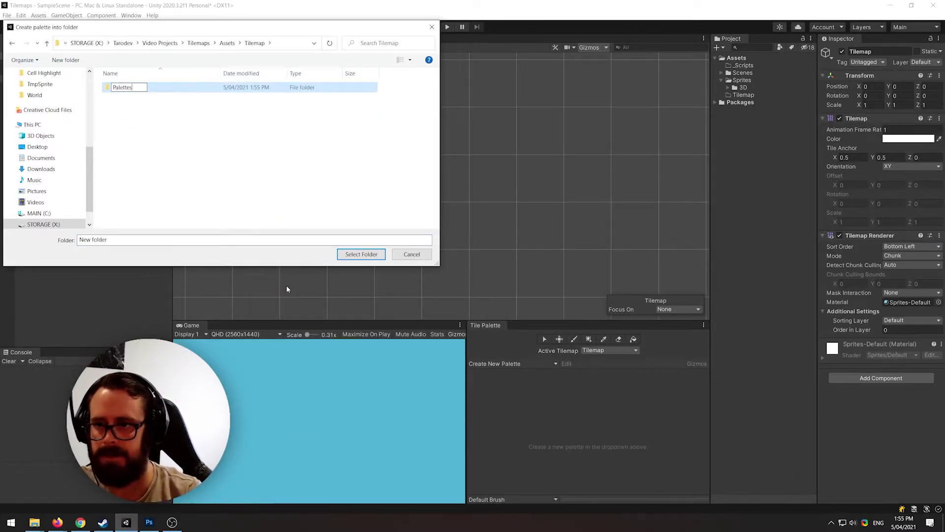
pyautogui.press('Return')
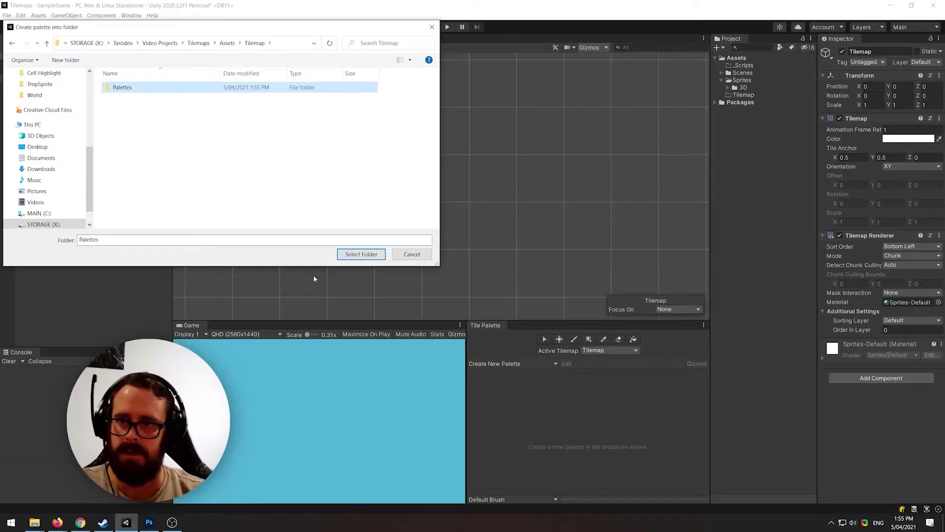
pyautogui.click(361, 254)
pyautogui.click(759, 104)
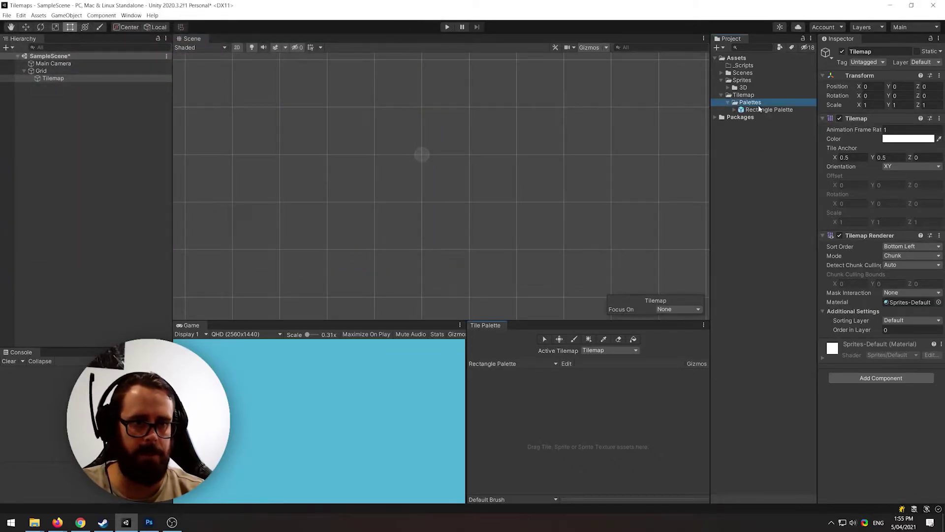
pyautogui.click(746, 110)
pyautogui.click(758, 256)
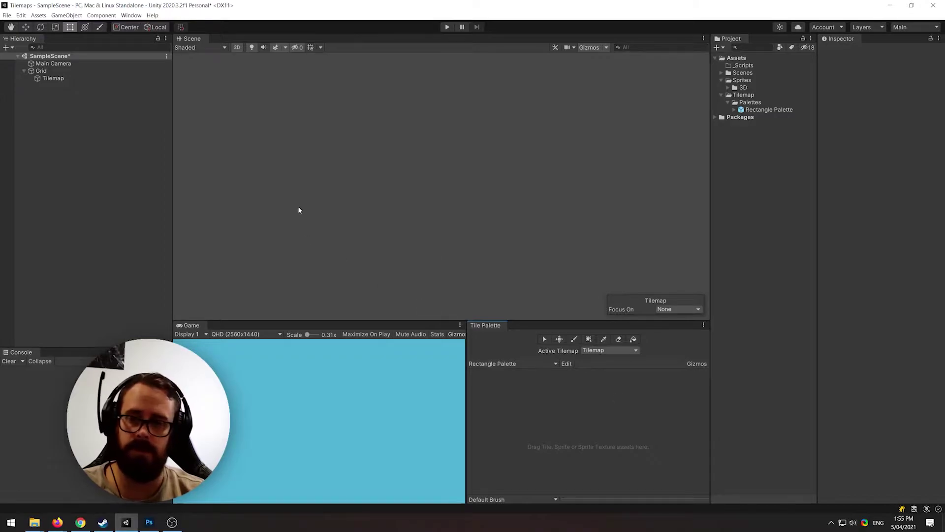
# Add a 2D Square sprite object to the root of SampleScene.
pyautogui.click(72, 119)
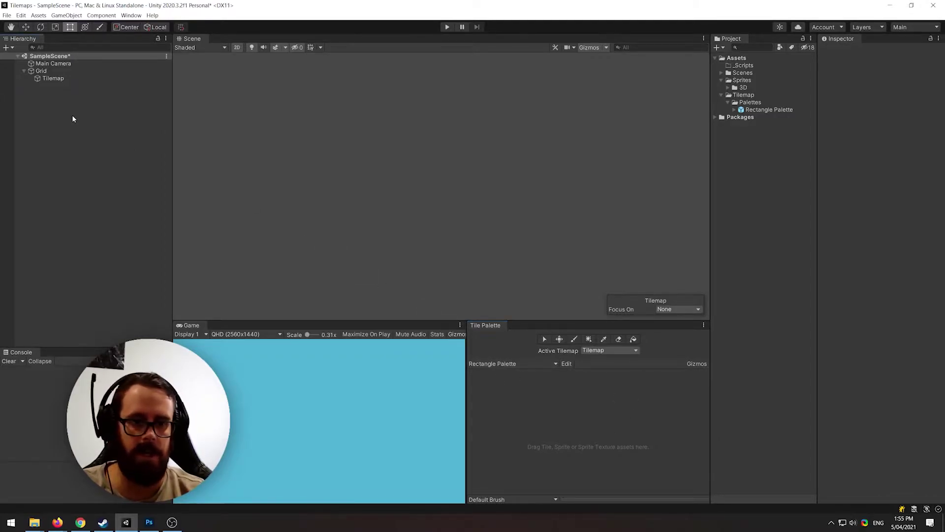
pyautogui.rightClick(58, 112)
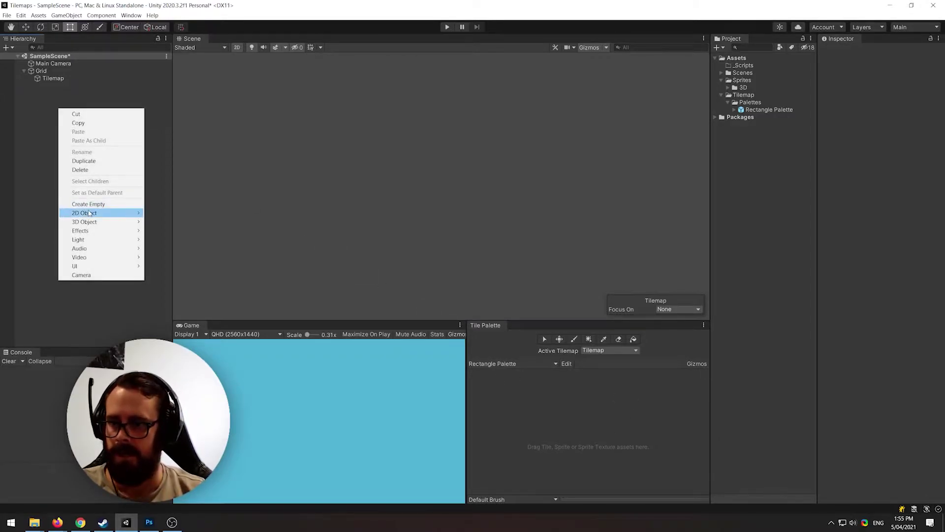
pyautogui.moveTo(89, 213)
pyautogui.moveTo(172, 213)
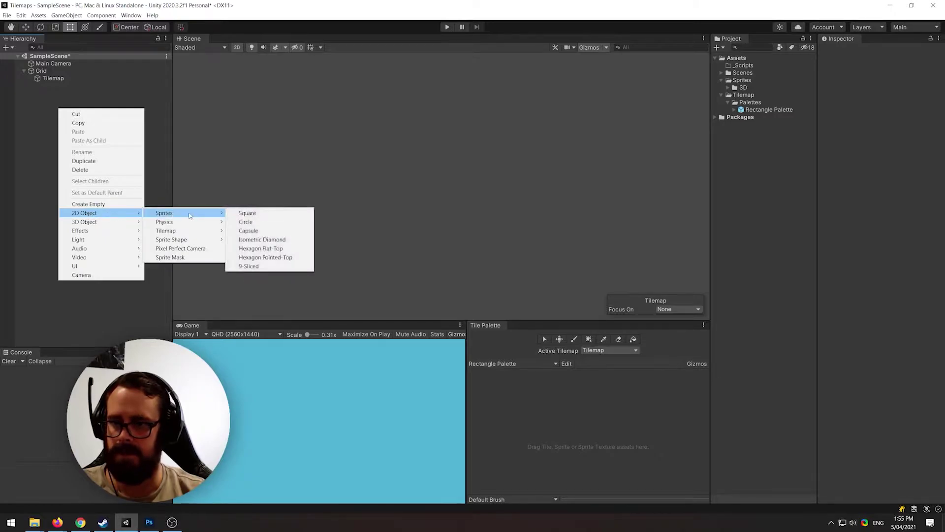
pyautogui.click(262, 215)
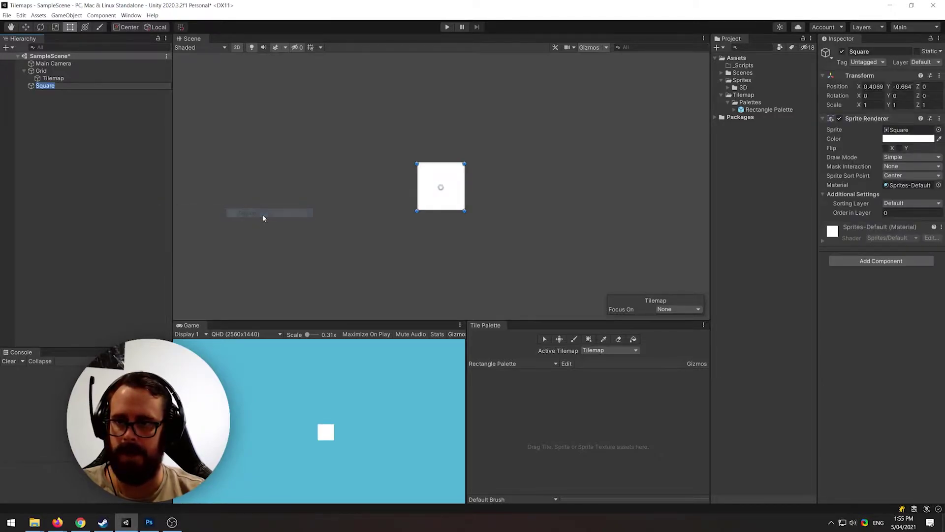
# Locate the Square object's source texture in the 2D Sprite package and copy it into the Assets Sprites folder.
pyautogui.click(899, 130)
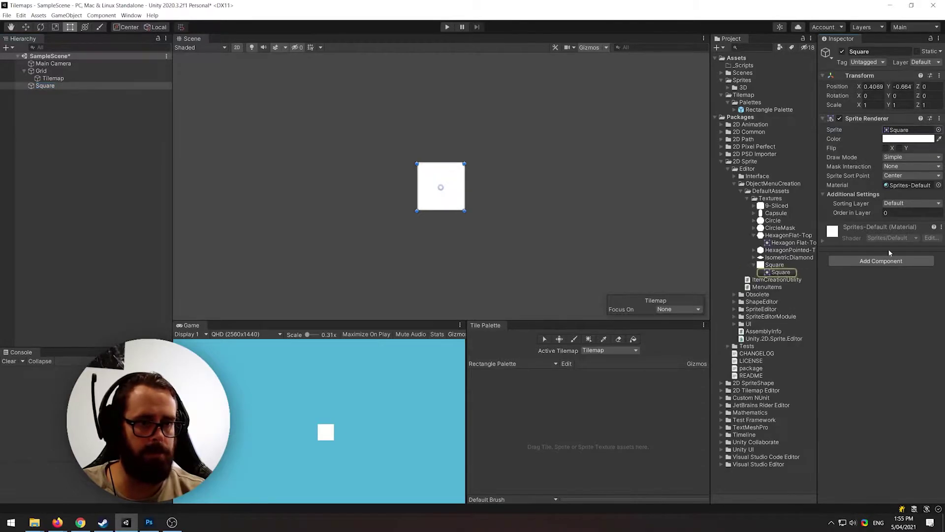
pyautogui.click(773, 265)
pyautogui.moveTo(774, 265); pyautogui.dragTo(742, 80)
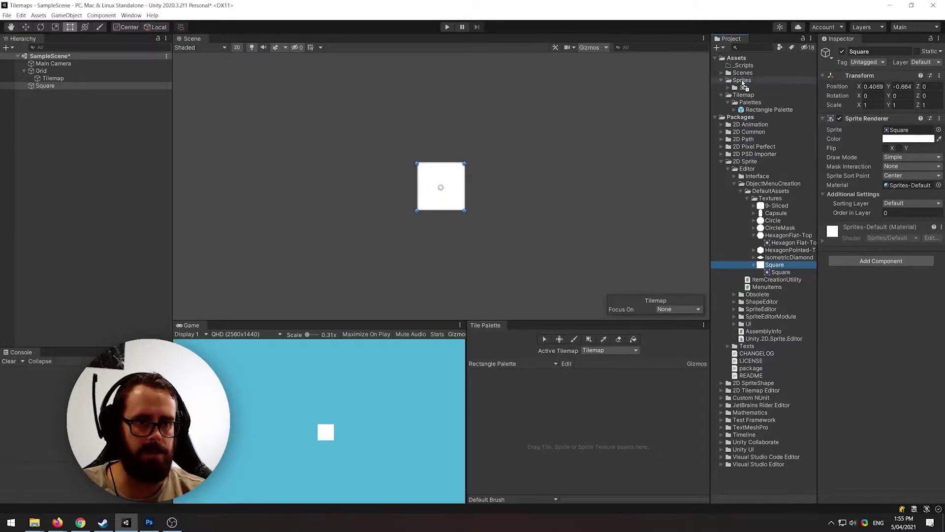
# Delete the Square object from the scene and add the Sprites folder's Square texture to the Rectangle Palette.
pyautogui.click(54, 86)
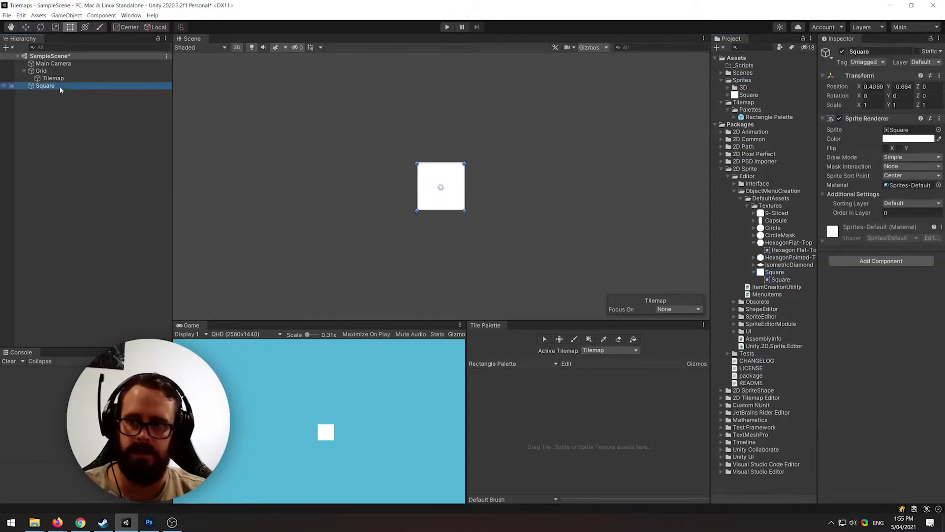
pyautogui.press('Delete')
pyautogui.click(748, 94)
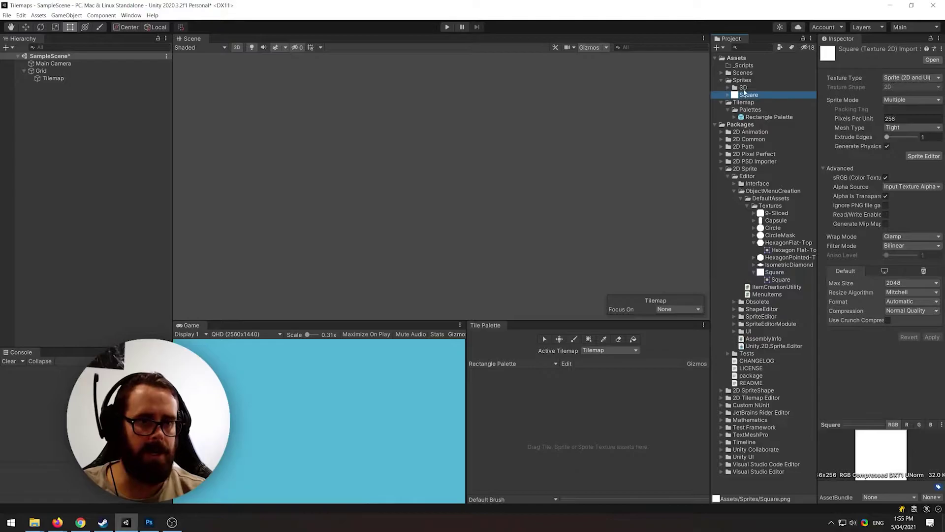
pyautogui.moveTo(746, 93); pyautogui.dragTo(578, 416)
# Create a Tiles folder inside the project's Tilemap folder and save the generated tile in it as Square.asset.
pyautogui.doubleClick(162, 117)
pyautogui.rightClick(161, 107)
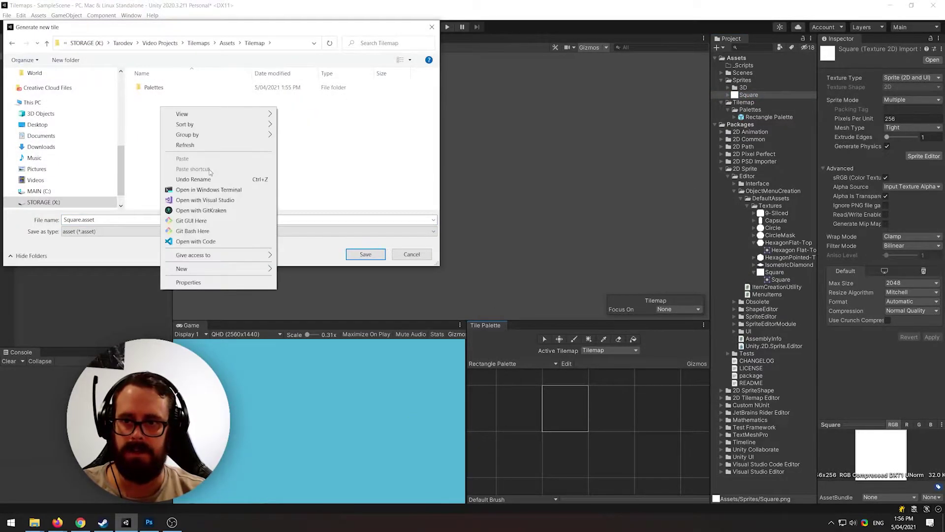
pyautogui.moveTo(220, 269)
pyautogui.click(300, 270)
pyautogui.write('T')
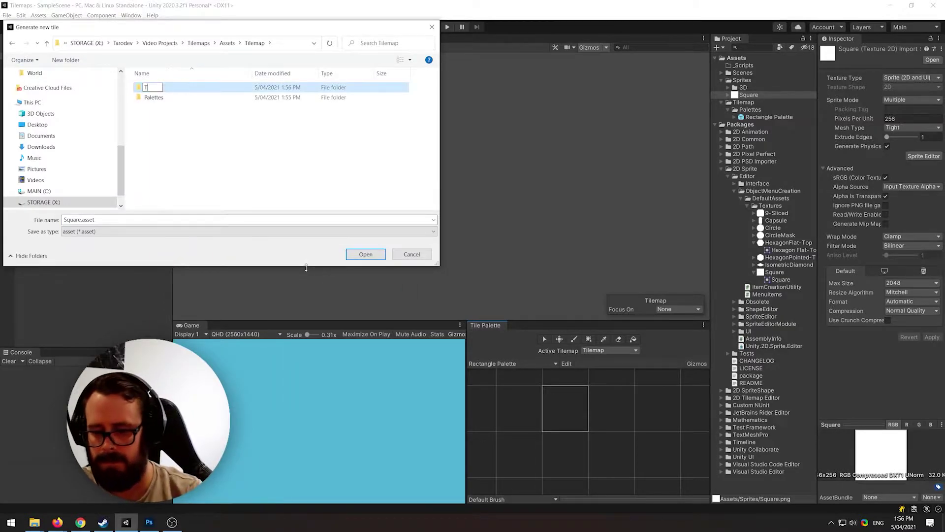
pyautogui.write('iles')
pyautogui.press('Return')
pyautogui.press('Return')
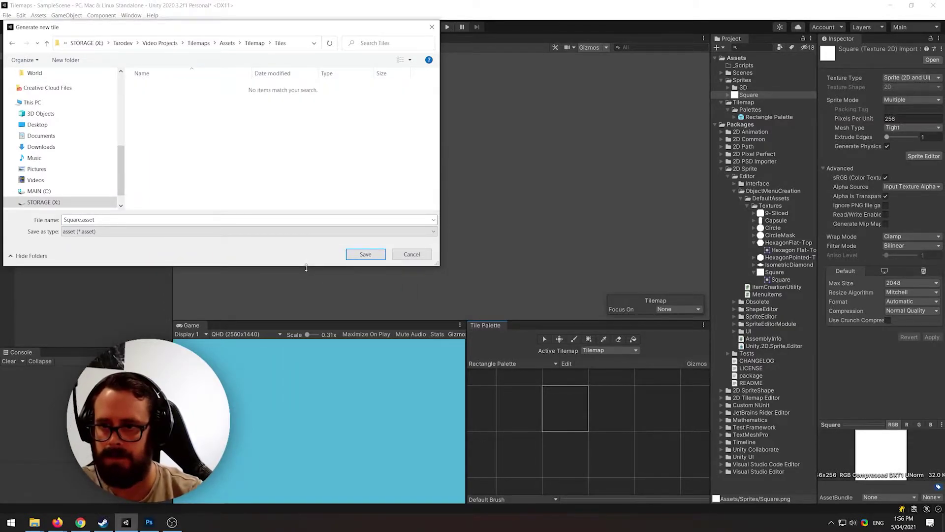
pyautogui.click(367, 254)
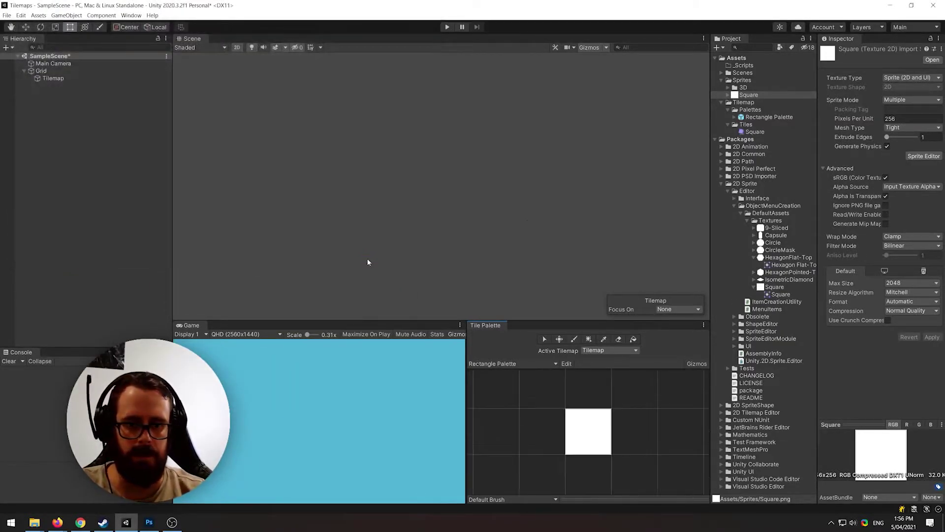
# Paint a solid block of Square tiles about eight cells wide and four rows high around the scene's origin.
pyautogui.click(589, 434)
pyautogui.moveTo(351, 130)
pyautogui.mouseDown()
pyautogui.moveTo(460, 120)
pyautogui.moveTo(321, 214)
pyautogui.moveTo(310, 276)
pyautogui.mouseUp()
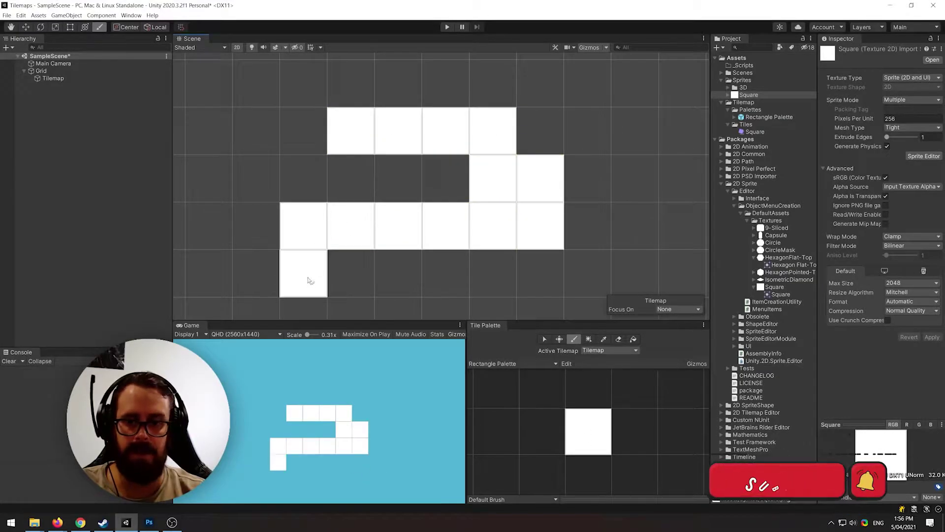
pyautogui.keyDown('shift'); pyautogui.click(304, 272); pyautogui.keyUp('shift')
pyautogui.moveTo(553, 232)
pyautogui.mouseDown()
pyautogui.moveTo(508, 100)
pyautogui.moveTo(341, 167)
pyautogui.moveTo(411, 84)
pyautogui.moveTo(348, 122)
pyautogui.mouseUp()
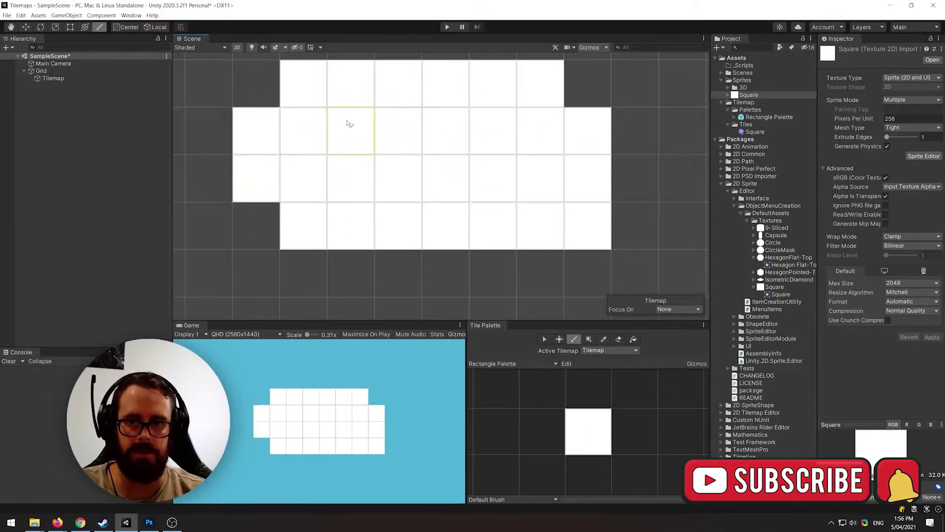
pyautogui.scroll(-4, 489, 175)
pyautogui.click(584, 231)
pyautogui.scroll(3, 544, 226)
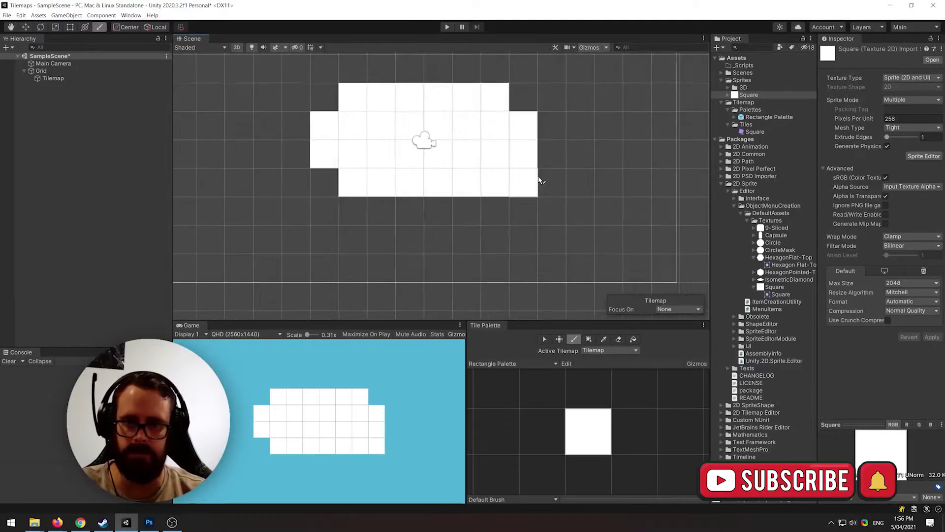
# Add a 3D Cube to the scene root and place it at position 0, 0, 0 as an origin marker.
pyautogui.click(68, 115)
pyautogui.click(59, 78)
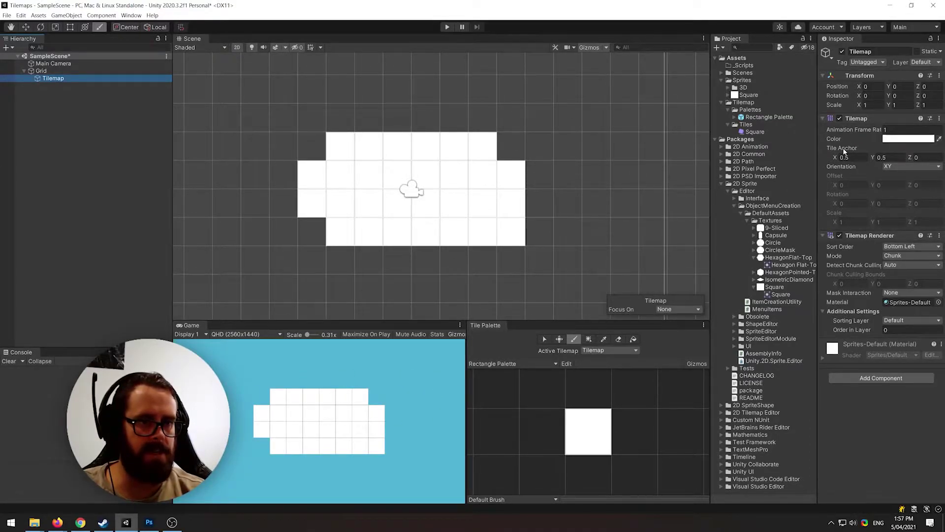
pyautogui.rightClick(55, 110)
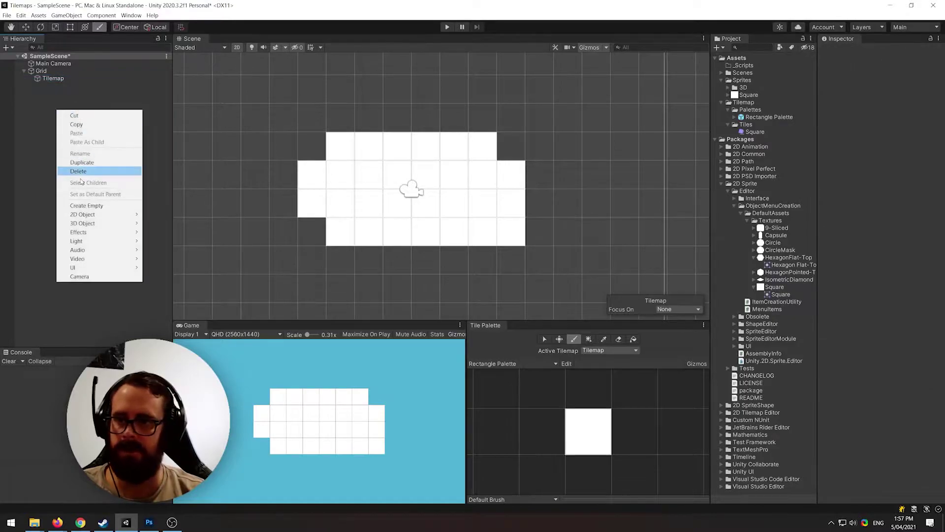
pyautogui.moveTo(118, 215)
pyautogui.moveTo(83, 223)
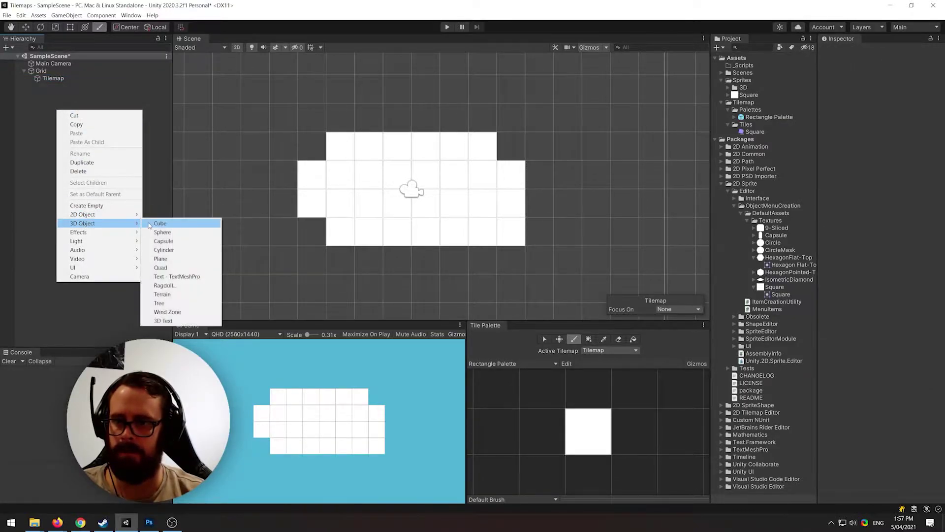
pyautogui.click(163, 223)
pyautogui.rightClick(859, 81)
pyautogui.click(865, 81)
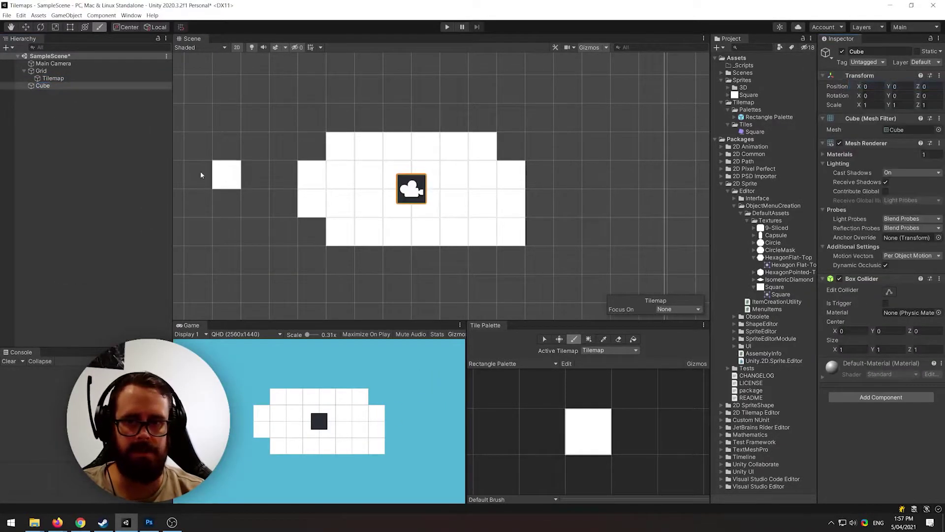
pyautogui.click(99, 148)
pyautogui.scroll(2, 437, 210)
pyautogui.scroll(1, 436, 212)
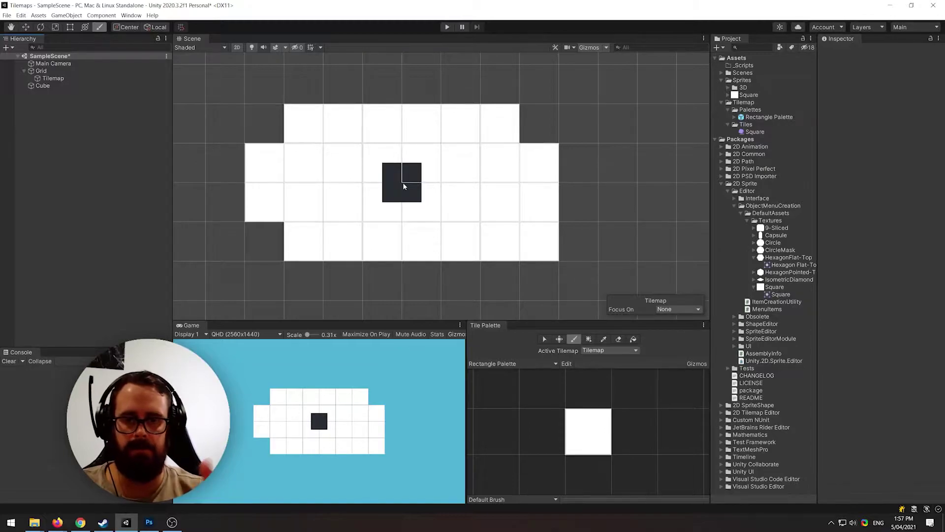
# Set the Tilemap's Tile Anchor to X 0 and Y 0.
pyautogui.click(46, 80)
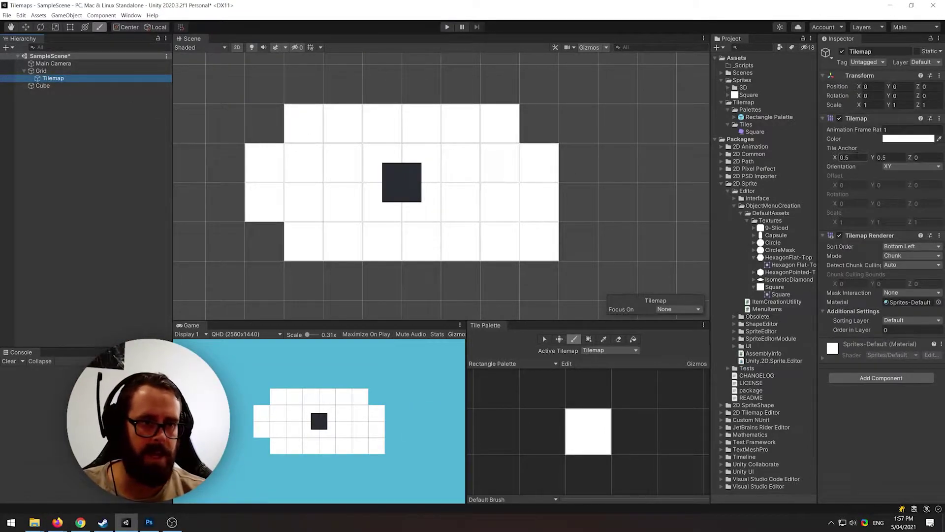
pyautogui.click(849, 157)
pyautogui.write('0')
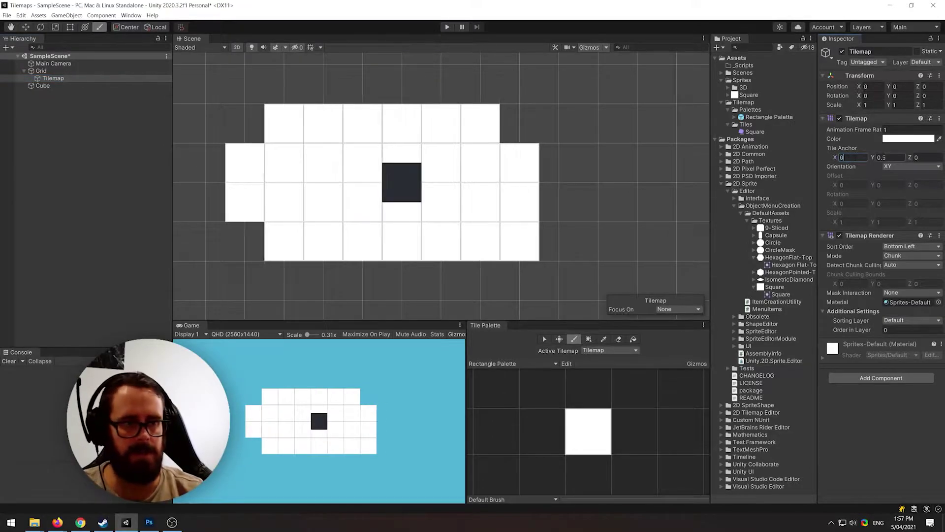
pyautogui.press('Tab')
pyautogui.write('0')
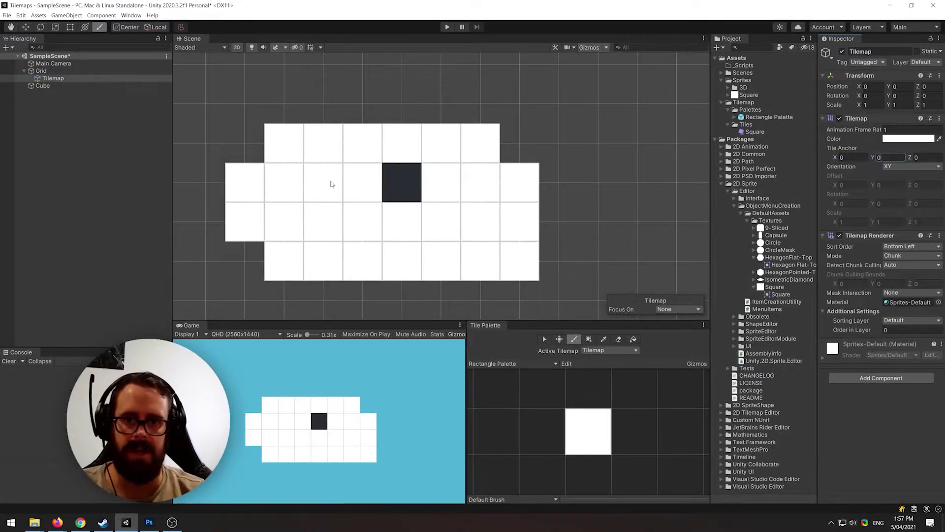
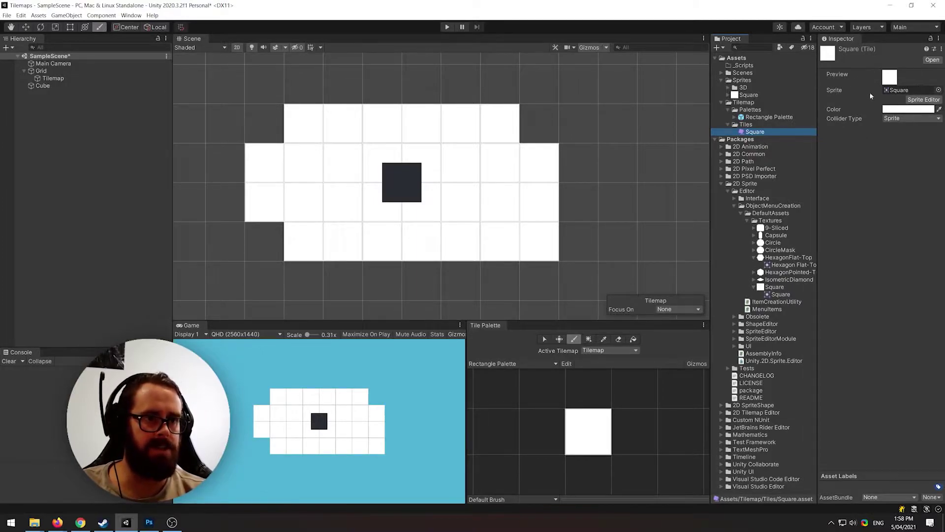
# Try a pink tint (EA9B9B) on the Square tile, undo it, and review the tile's Collider Type options.
pyautogui.click(901, 110)
pyautogui.moveTo(884, 173)
pyautogui.mouseDown()
pyautogui.moveTo(895, 169)
pyautogui.moveTo(880, 164)
pyautogui.mouseUp()
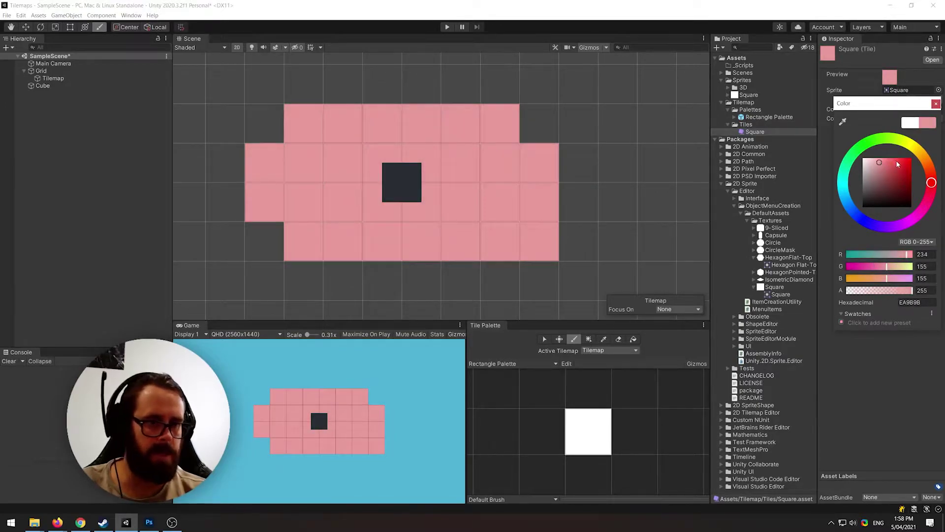
pyautogui.hotkey('ctrl', 'z')
pyautogui.click(935, 103)
pyautogui.click(891, 120)
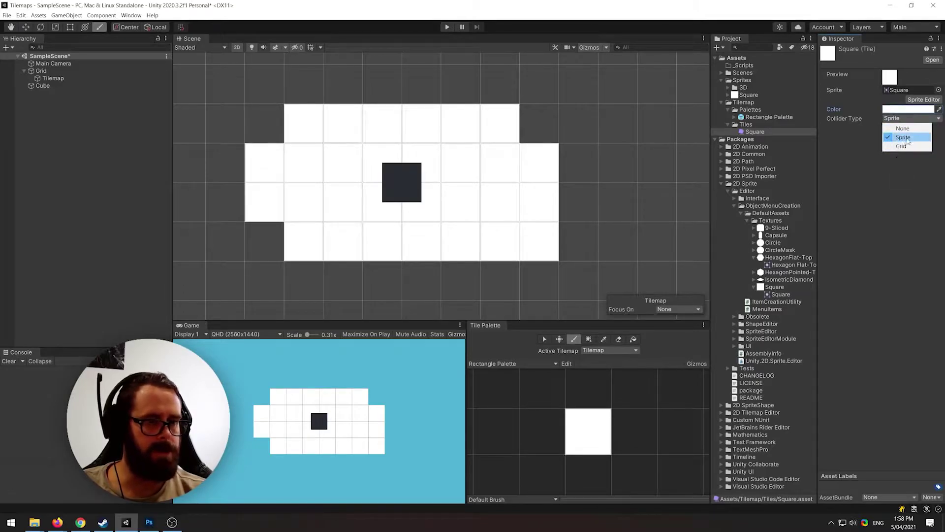
pyautogui.click(315, 157)
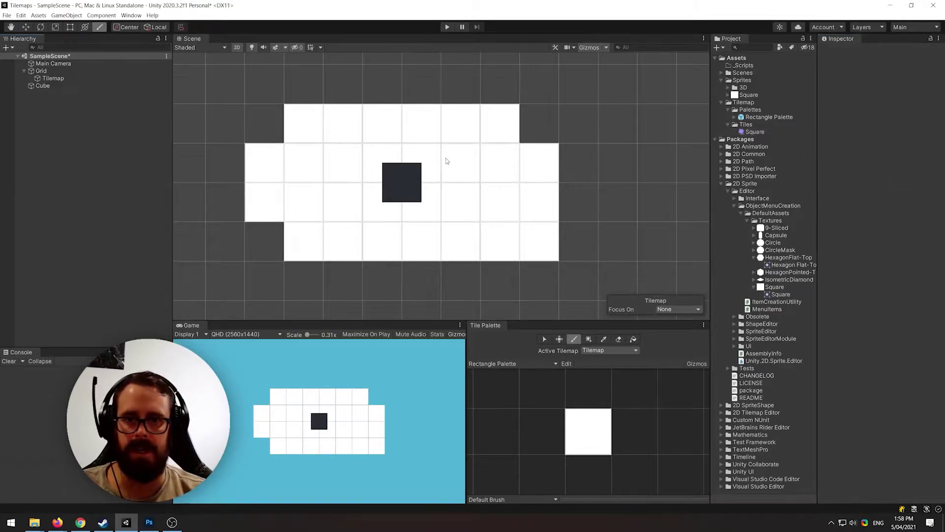
# Replace the cube with a 2D Circle sprite placed above the tiles at about X 0.28, Y 4.07.
pyautogui.click(51, 86)
pyautogui.press('Delete')
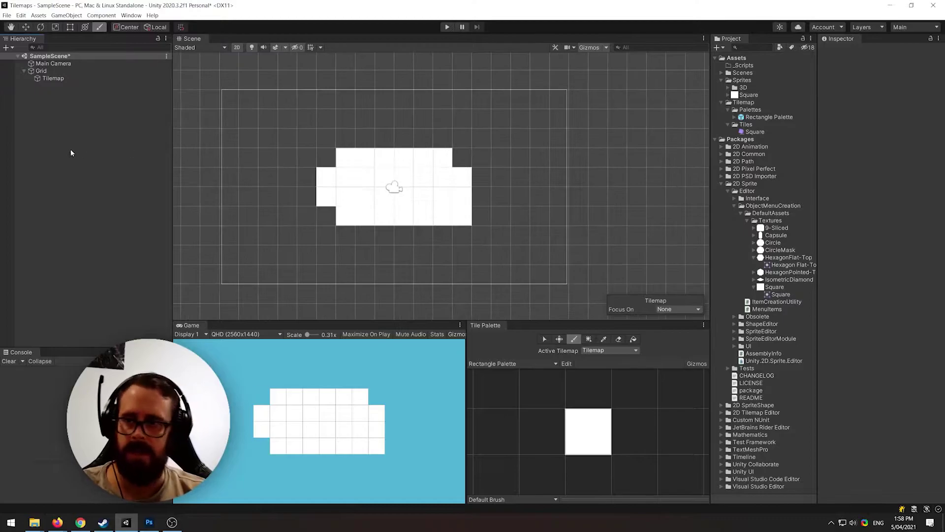
pyautogui.rightClick(57, 107)
pyautogui.moveTo(86, 210)
pyautogui.moveTo(184, 210)
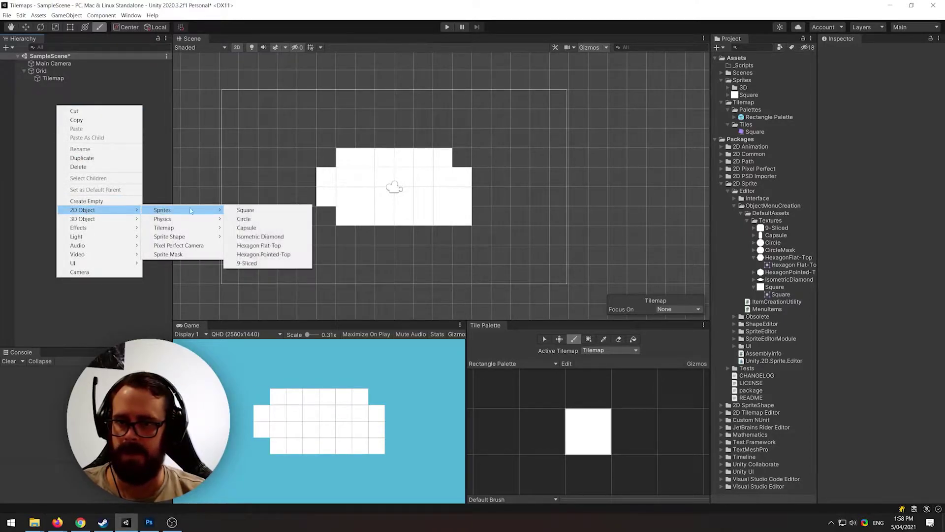
pyautogui.click(245, 219)
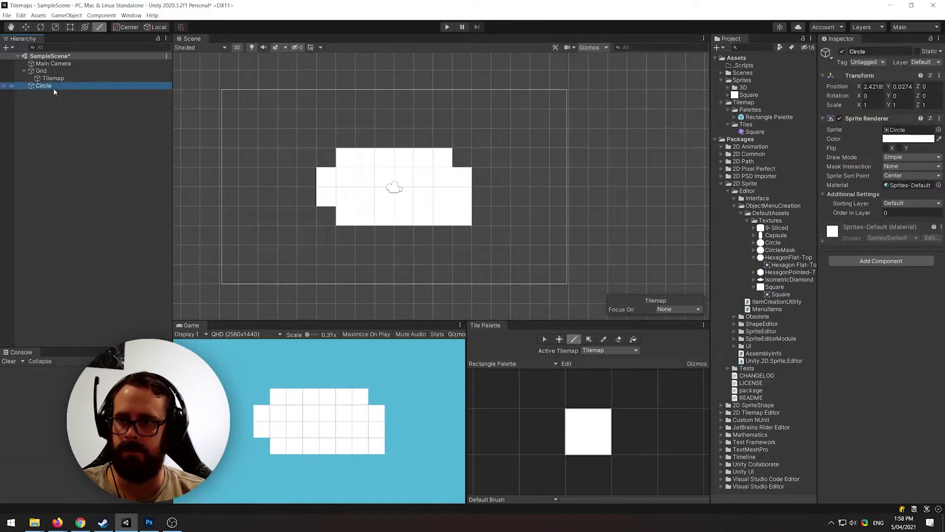
pyautogui.moveTo(446, 182); pyautogui.dragTo(400, 107)
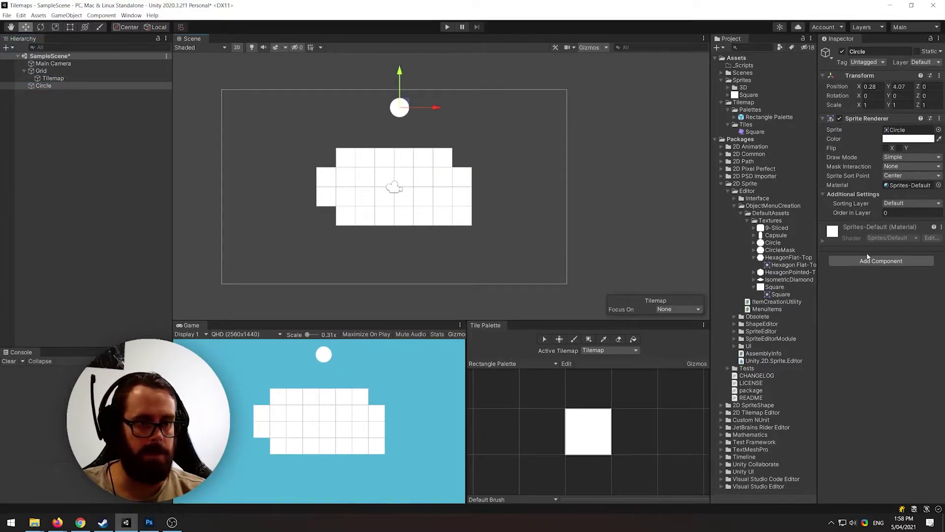
# Add Rigidbody 2D and Circle Collider 2D components to the Circle.
pyautogui.click(871, 260)
pyautogui.write('rig')
pyautogui.press('Down')
pyautogui.press('Return')
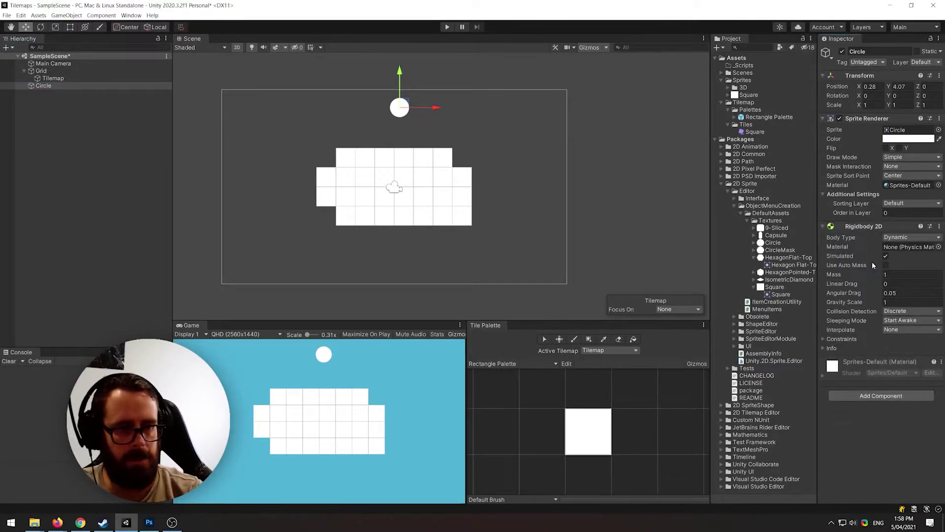
pyautogui.click(882, 394)
pyautogui.write('circle')
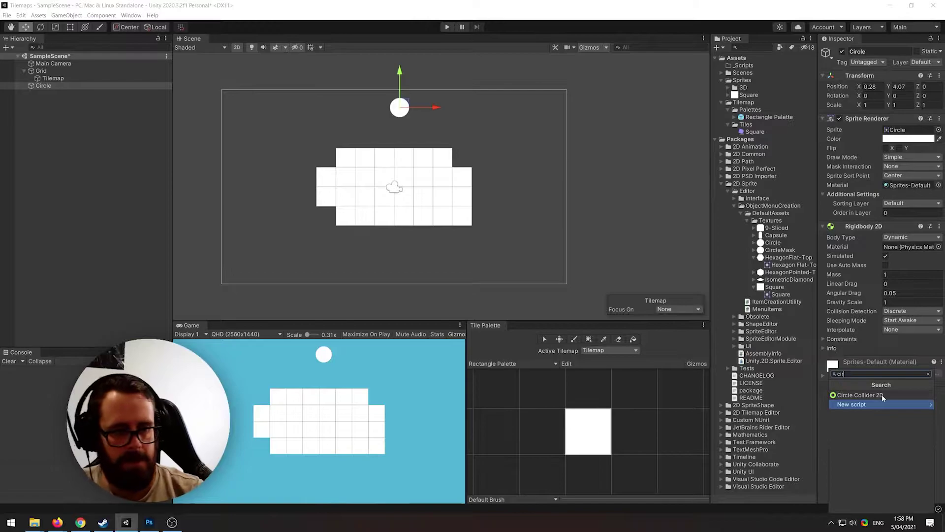
pyautogui.press('Return')
# Run the scene to test how the circle interacts with the tiles, and stop playback.
pyautogui.click(131, 152)
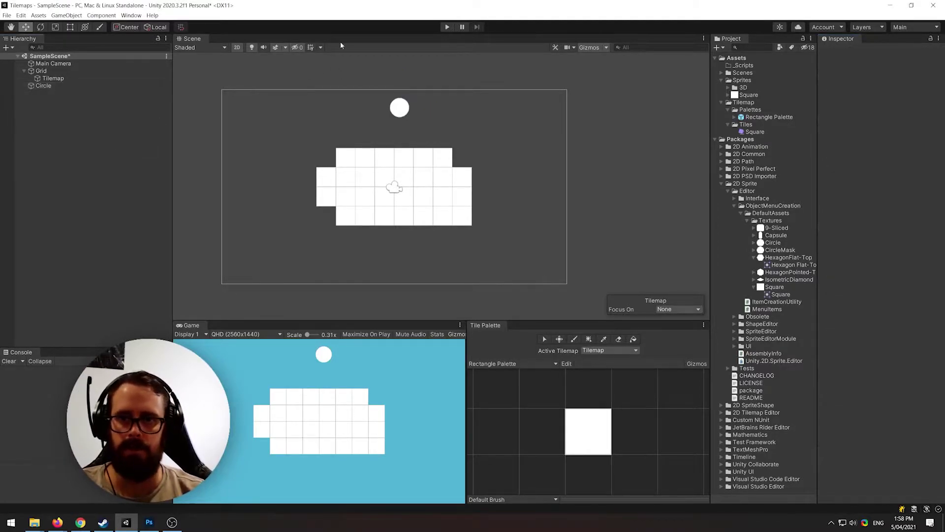
pyautogui.click(448, 27)
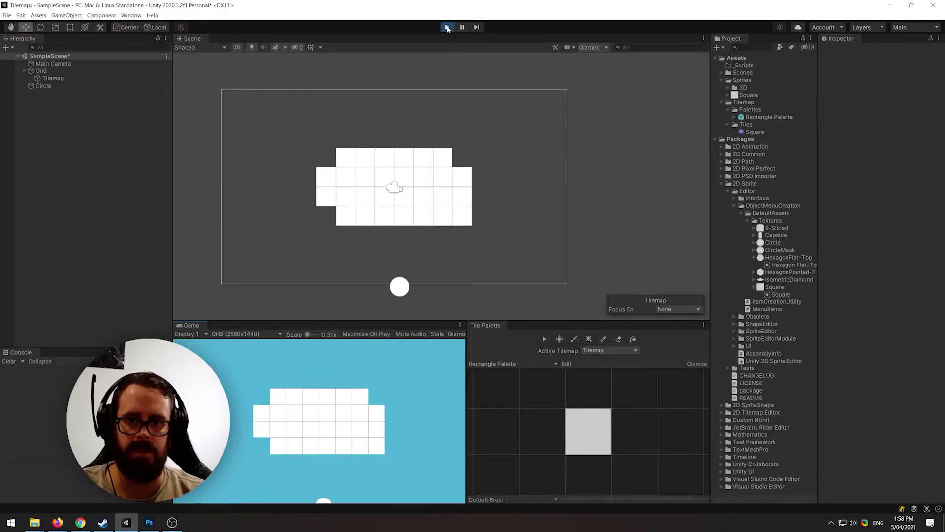
pyautogui.click(447, 27)
# Enable Enter Play Mode Options in the project's Editor settings.
pyautogui.click(21, 15)
pyautogui.click(63, 251)
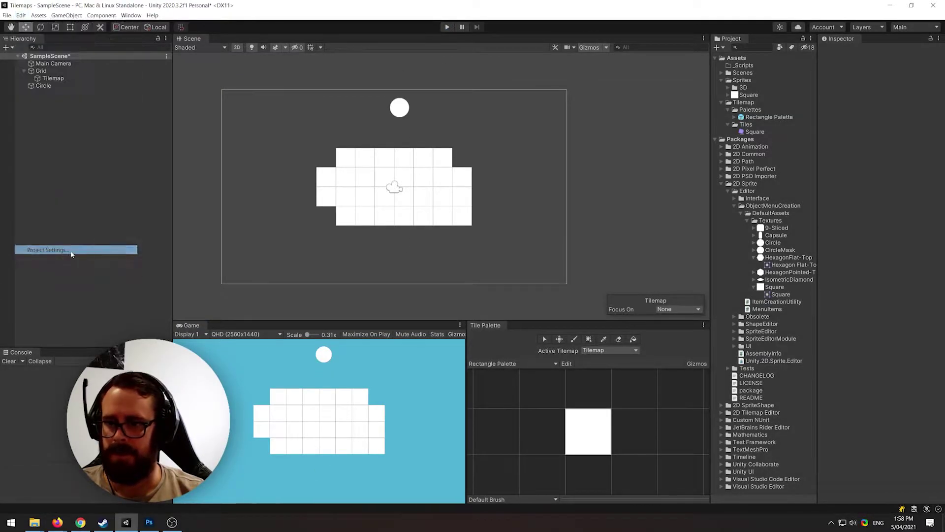
pyautogui.click(129, 227)
pyautogui.scroll(-5, 268, 282)
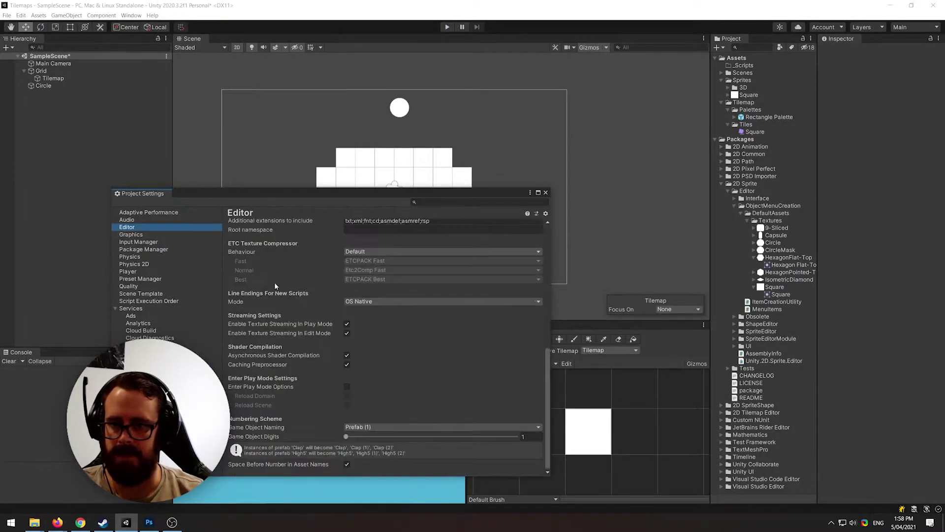
pyautogui.click(347, 387)
pyautogui.click(546, 192)
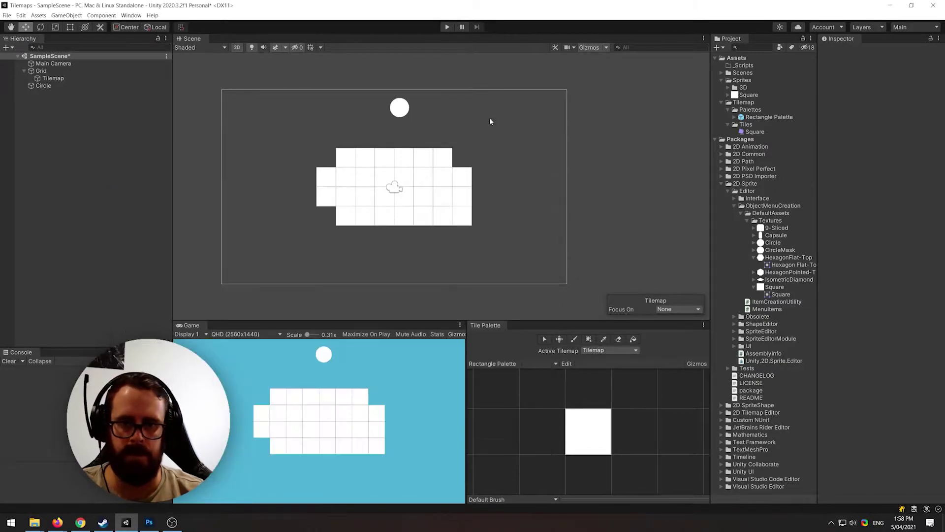
# Play-test the circle's fall again, and inspect the Tilemap's components and the Square tile's collider type.
pyautogui.click(447, 27)
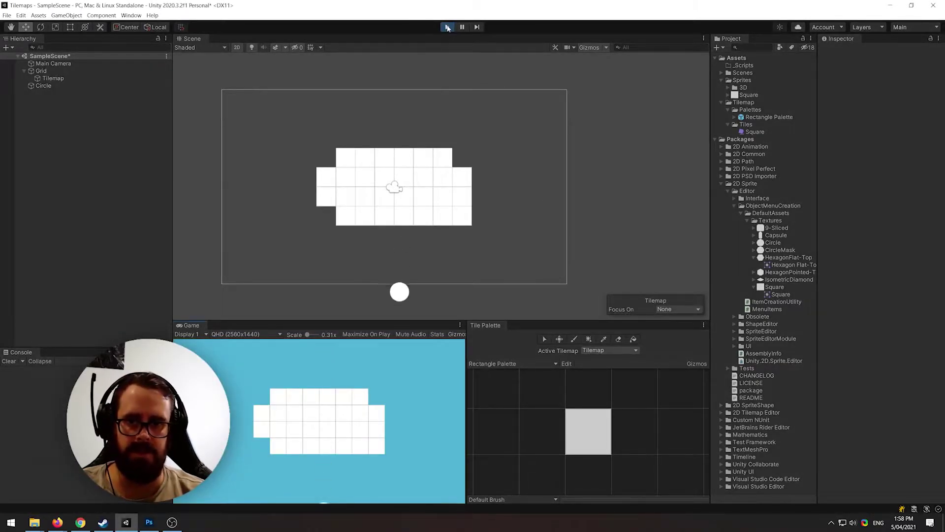
pyautogui.click(447, 27)
pyautogui.click(74, 79)
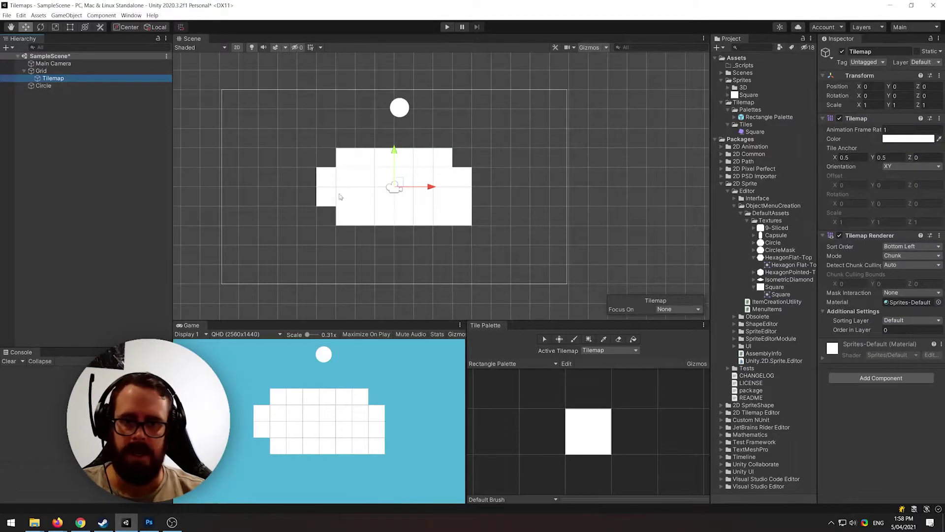
pyautogui.click(754, 132)
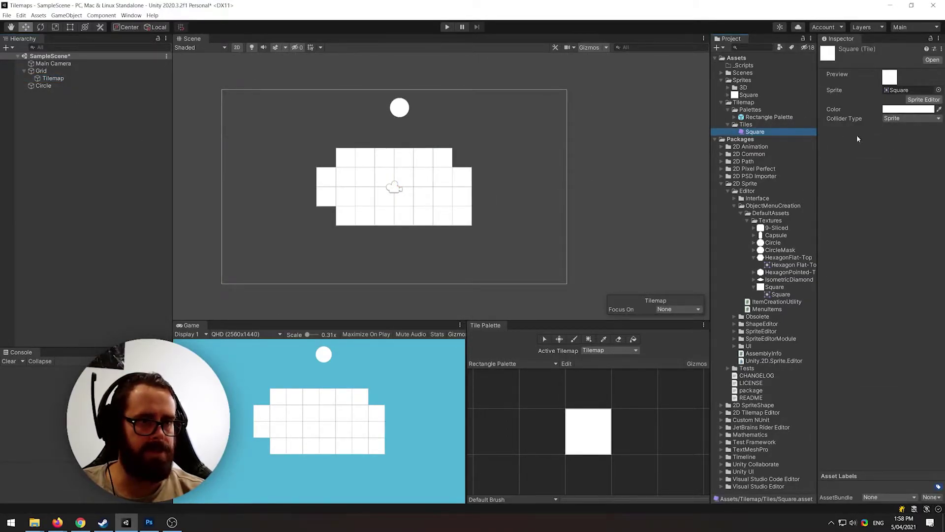
# Add a Tilemap Collider 2D component to the Tilemap object.
pyautogui.click(59, 79)
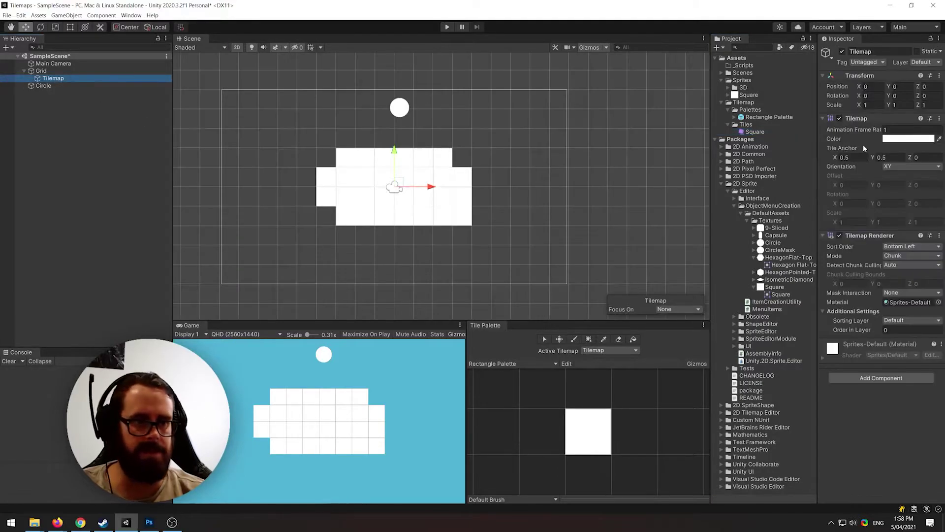
pyautogui.click(901, 379)
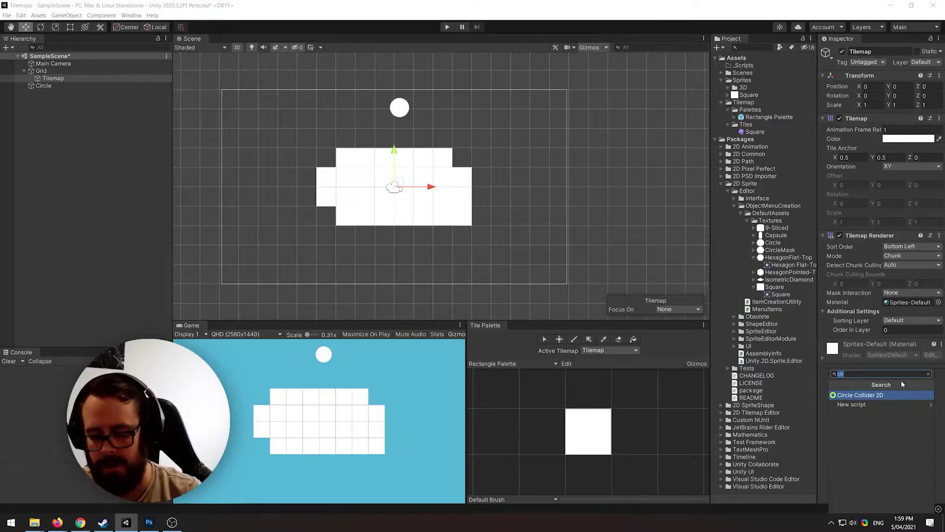
pyautogui.write('til')
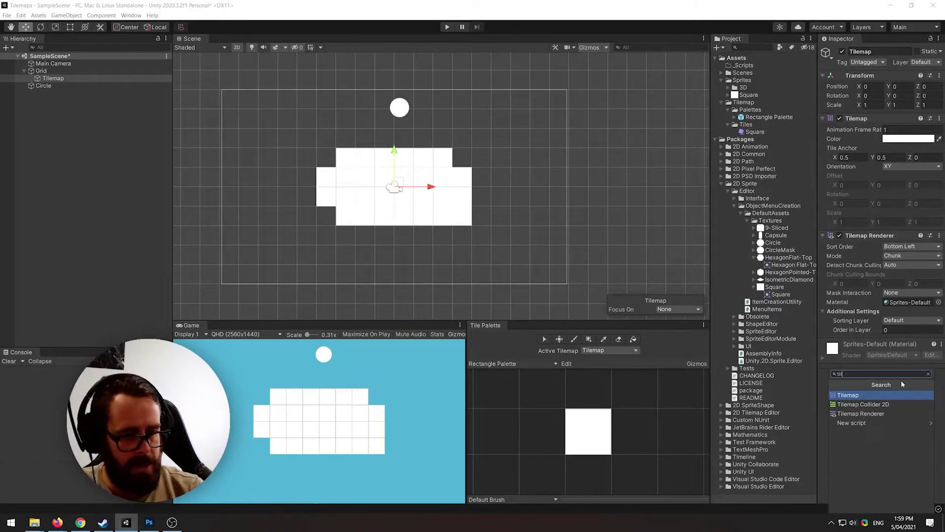
pyautogui.press('Down')
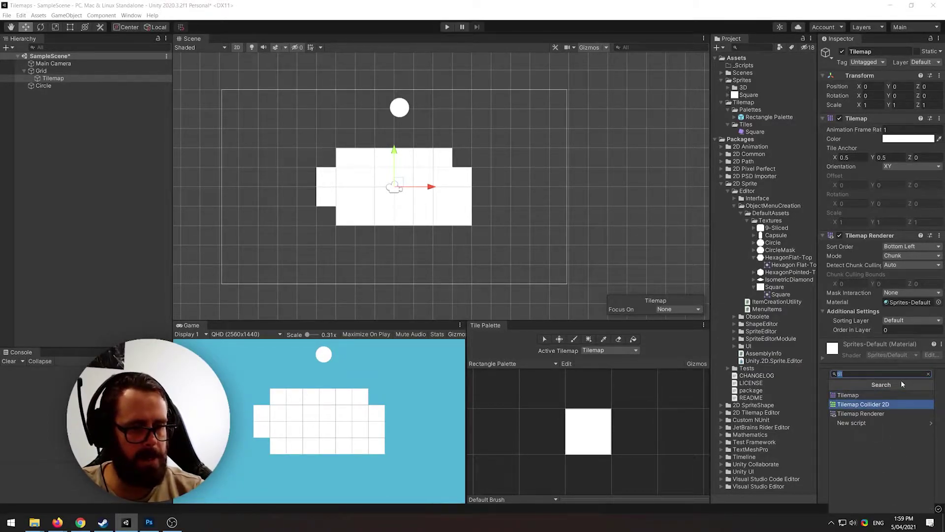
pyautogui.press('Return')
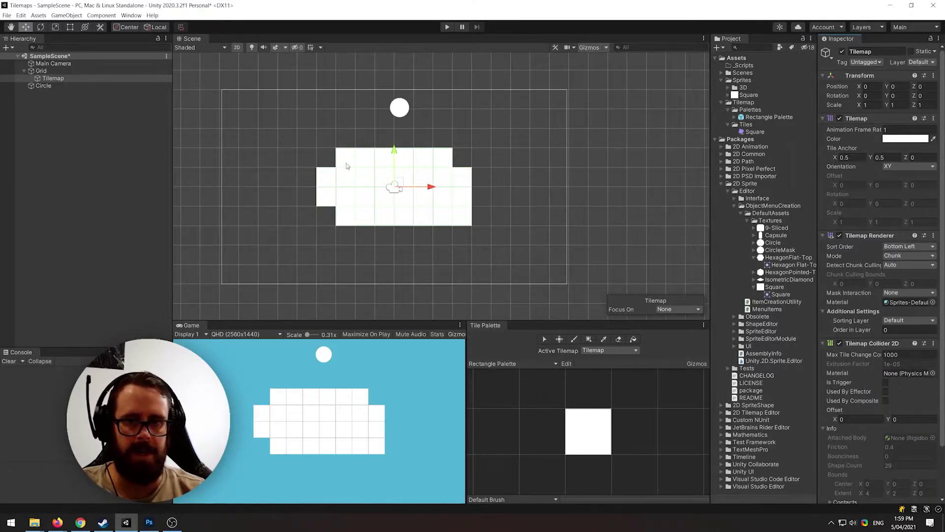
# Inspect the tile collider outlines and play-test the scene, lifting the Circle to drop it onto the tiles again, and stop playback.
pyautogui.scroll(6, 347, 166)
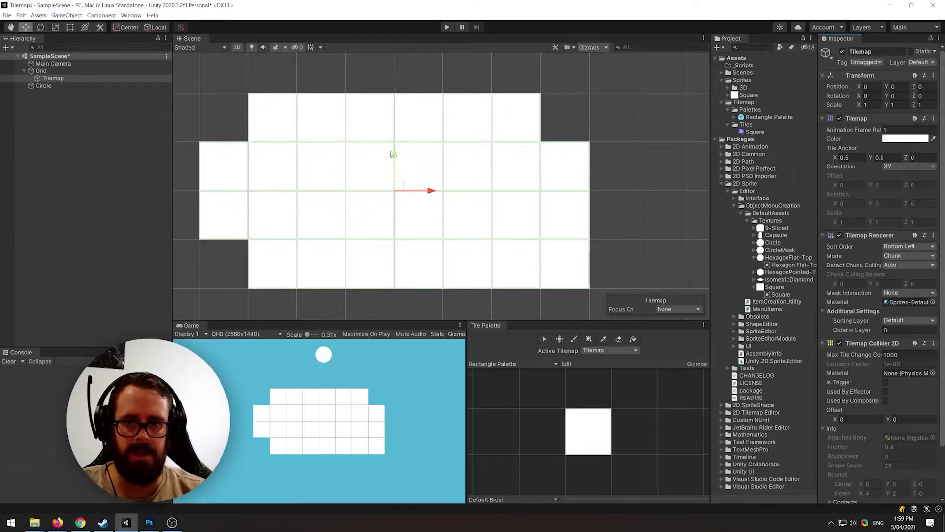
pyautogui.scroll(-5, 389, 153)
pyautogui.click(448, 27)
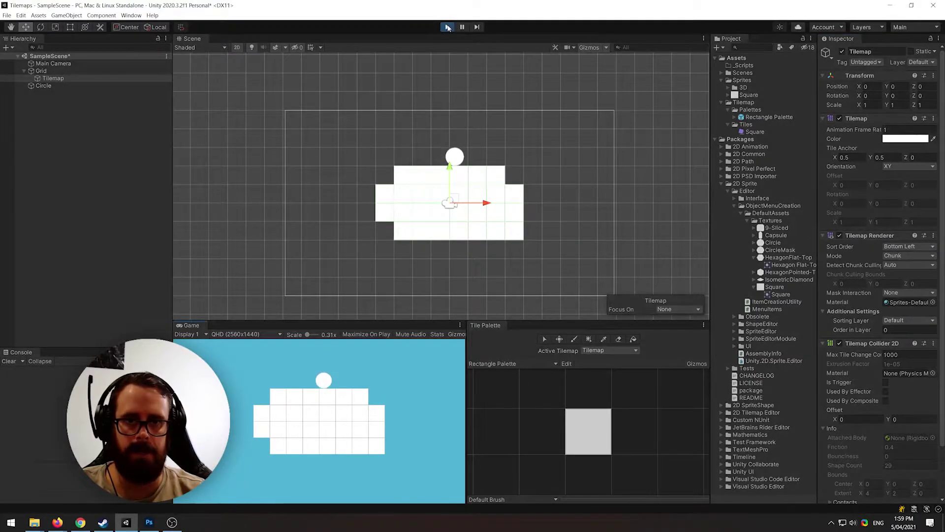
pyautogui.click(114, 85)
pyautogui.moveTo(464, 156); pyautogui.dragTo(438, 131)
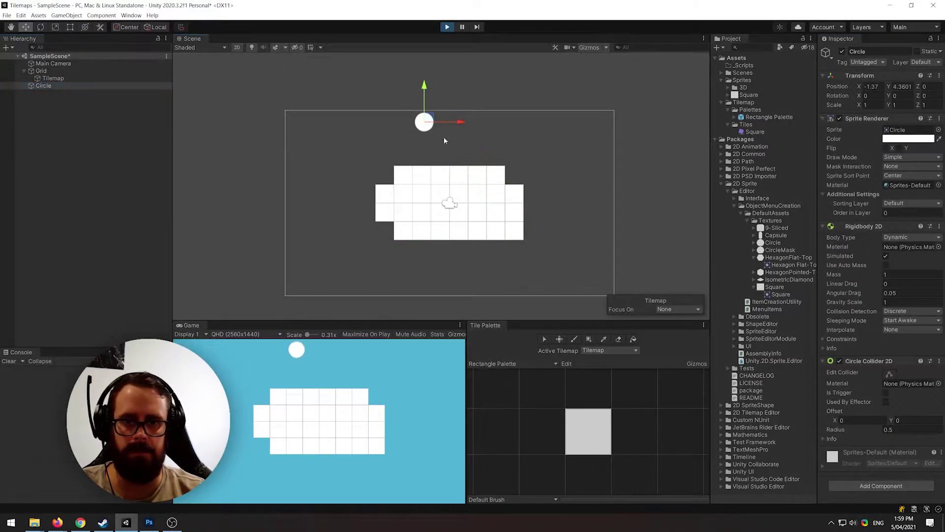
pyautogui.hotkey('ctrl', 'p')
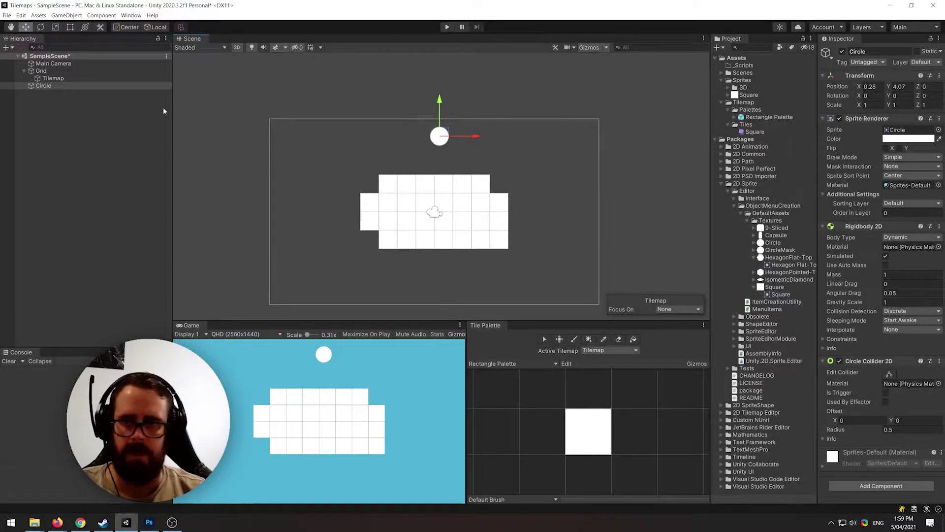
# Delete the Circle and the Grid with its Tilemap from the scene.
pyautogui.click(53, 77)
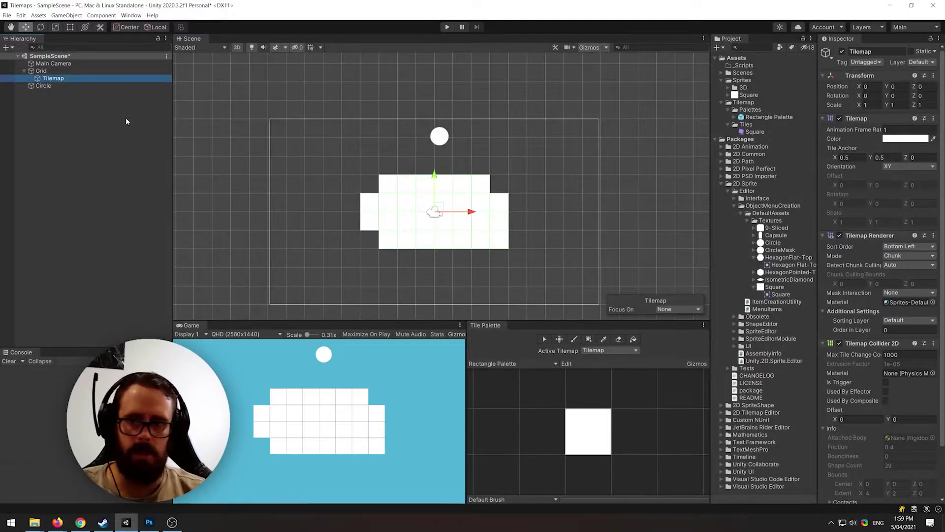
pyautogui.click(53, 86)
pyautogui.press('Delete')
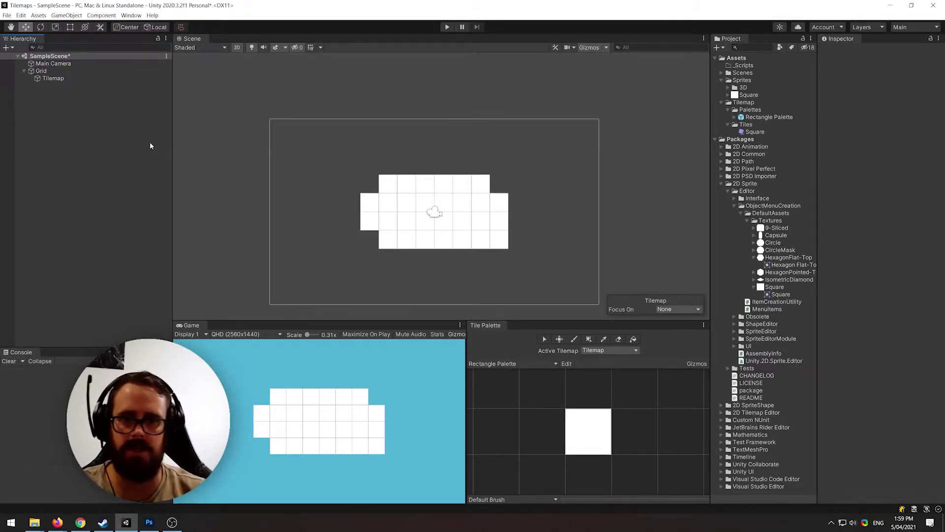
pyautogui.click(44, 70)
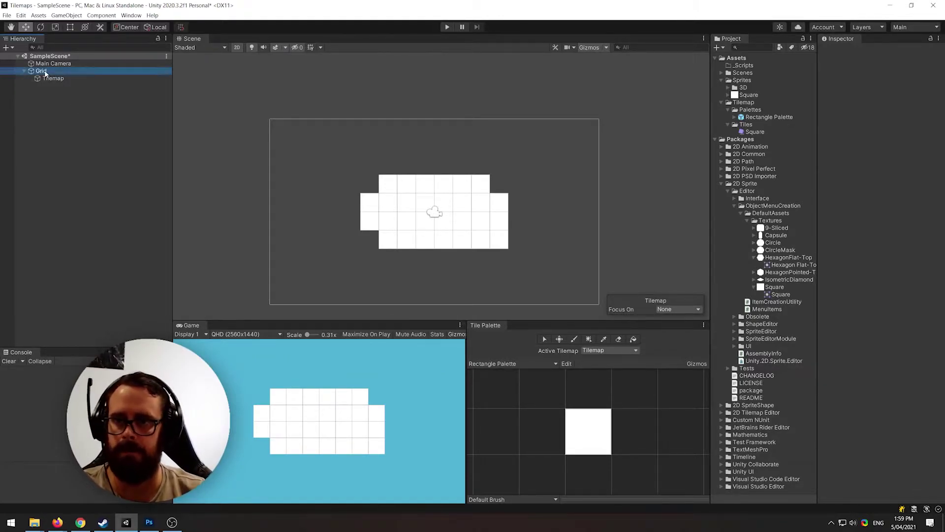
pyautogui.press('Delete')
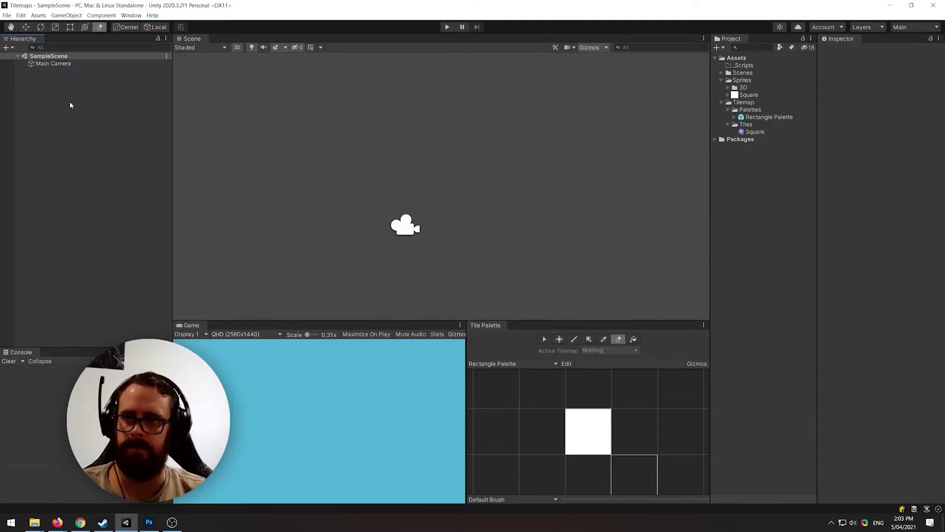
# Create a Hexagonal - Flat-Top tilemap in the scene.
pyautogui.rightClick(64, 97)
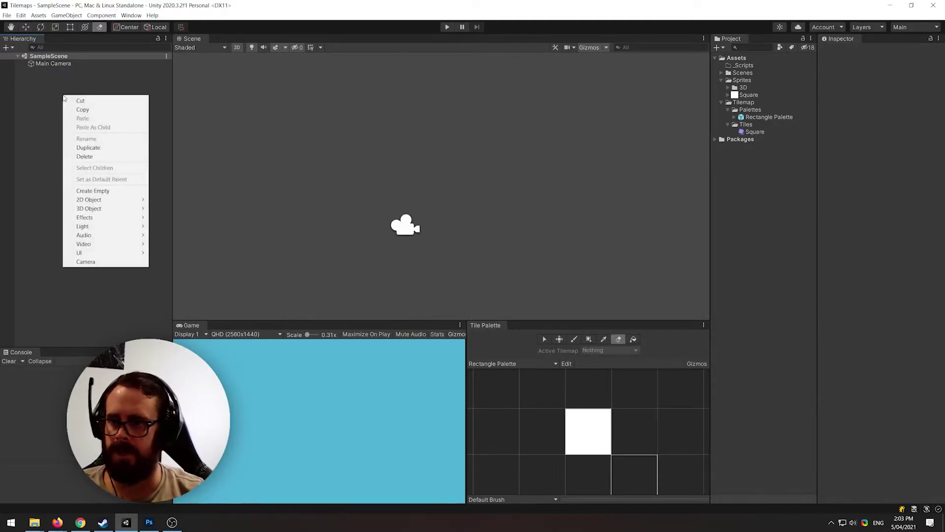
pyautogui.moveTo(96, 203)
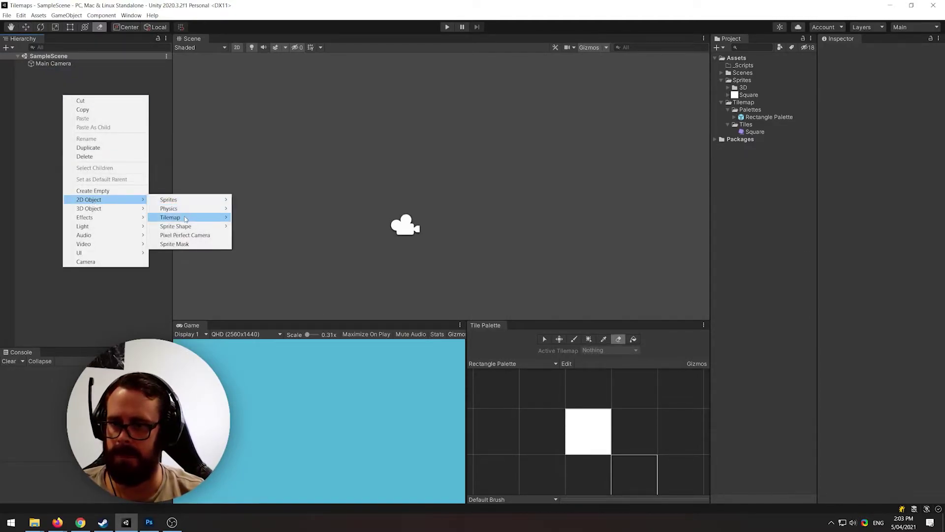
pyautogui.moveTo(226, 219)
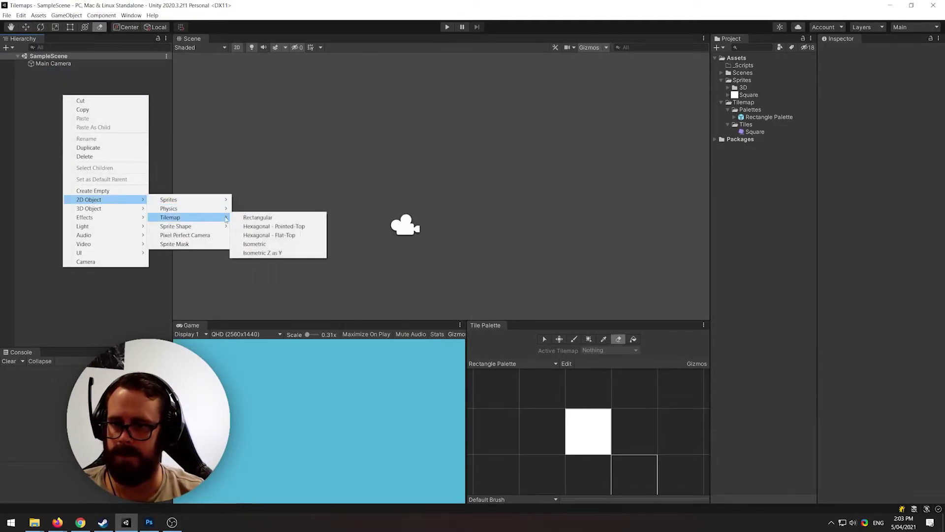
pyautogui.click(294, 237)
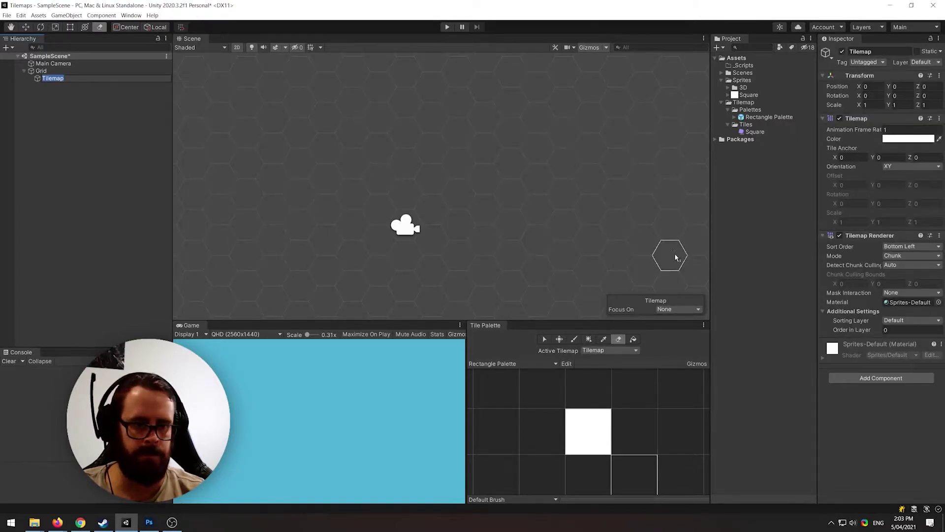
pyautogui.click(747, 232)
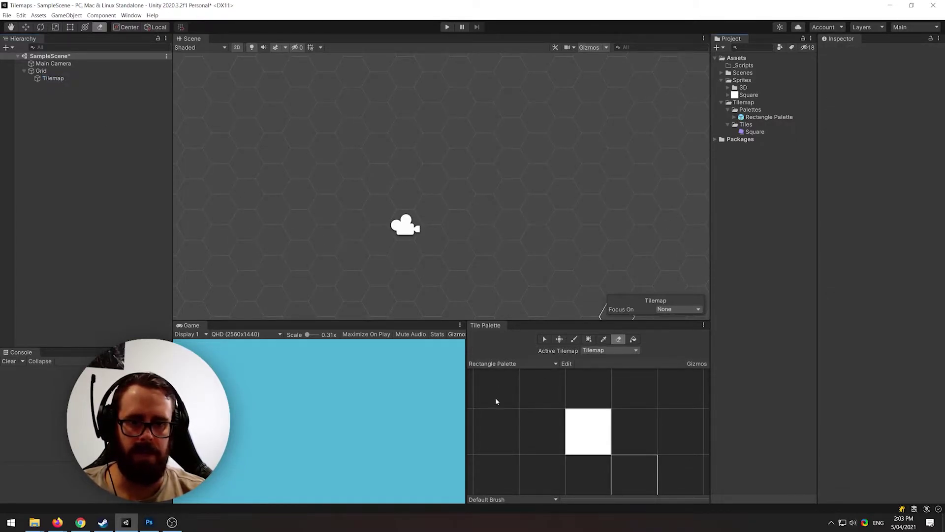
# Create a tile palette named Hexagon Palette with a Hexagon grid of type Flat Top, saved in the Tilemap/Palettes folder.
pyautogui.click(523, 365)
pyautogui.click(504, 383)
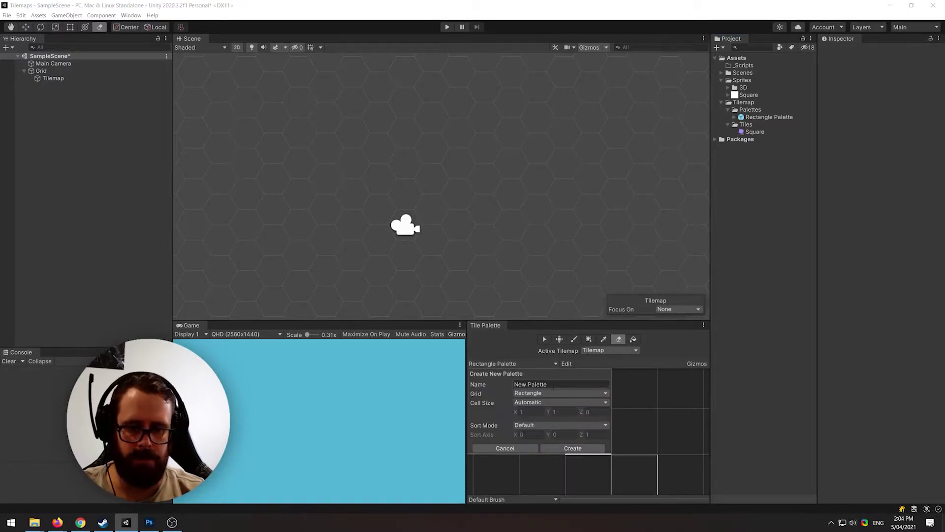
pyautogui.click(562, 387)
pyautogui.write('Hexagon')
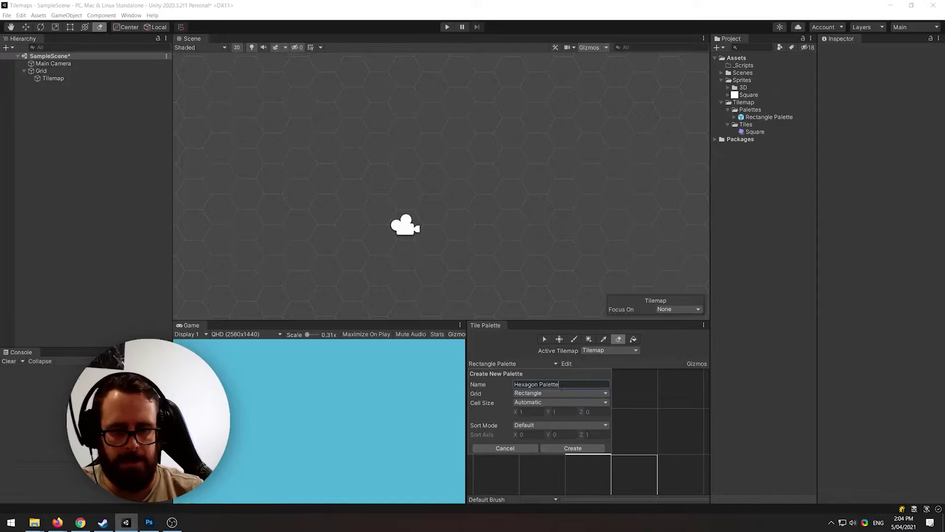
pyautogui.click(543, 393)
pyautogui.click(537, 412)
pyautogui.click(542, 402)
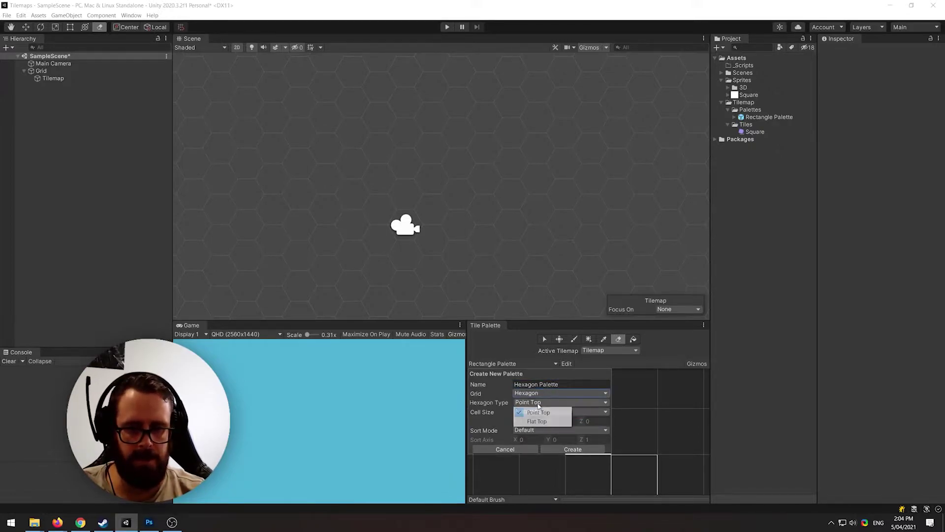
pyautogui.click(544, 423)
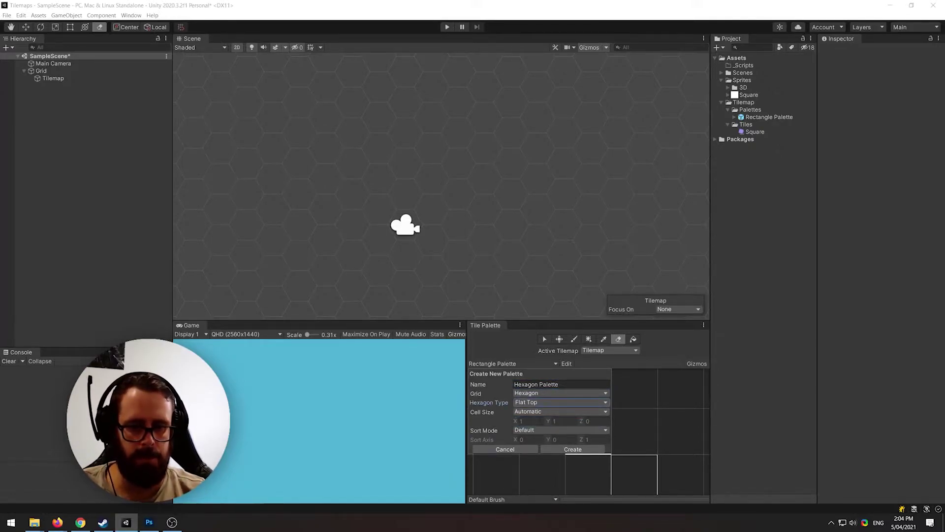
pyautogui.click(572, 449)
pyautogui.doubleClick(153, 118)
pyautogui.doubleClick(148, 87)
pyautogui.click(361, 254)
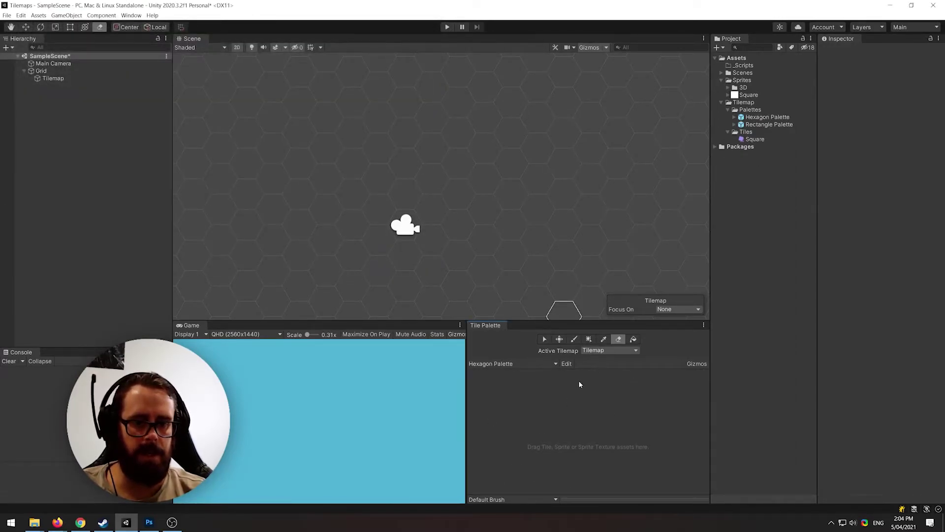
# Add a Hexagon Flat-Top sprite to the scene and locate its source texture in the project files.
pyautogui.rightClick(70, 116)
pyautogui.moveTo(97, 221)
pyautogui.moveTo(177, 223)
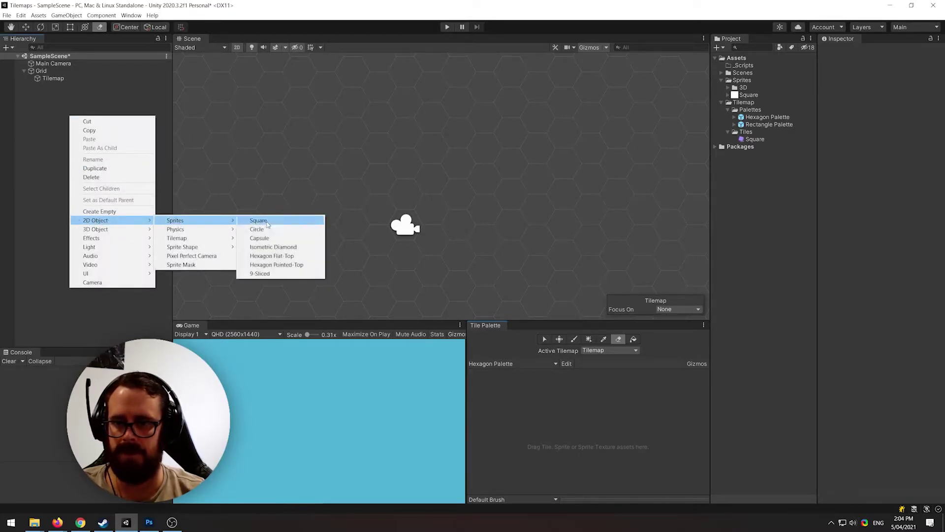
pyautogui.click(300, 258)
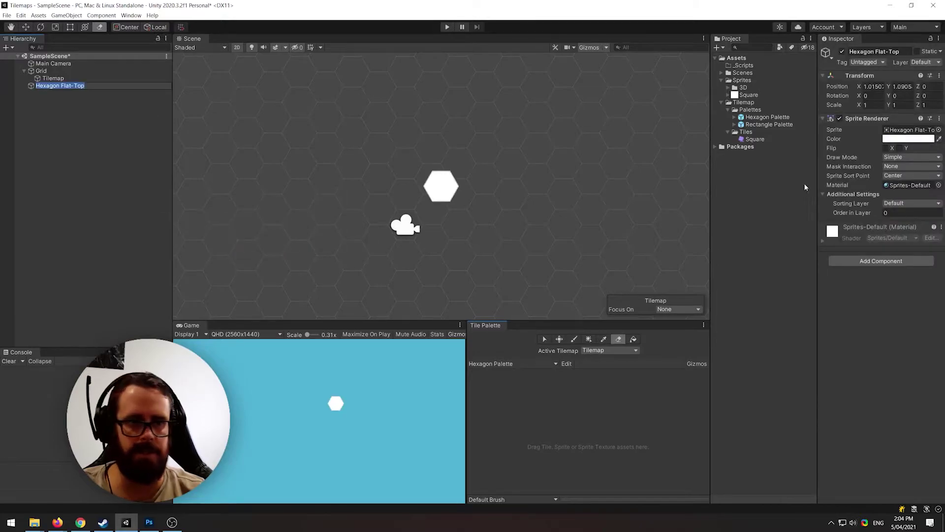
pyautogui.click(902, 130)
# Copy the HexagonFlat-Top texture into the Sprites folder as hexagon, and delete the Hexagon Flat-Top object from the scene.
pyautogui.moveTo(788, 266); pyautogui.dragTo(743, 81)
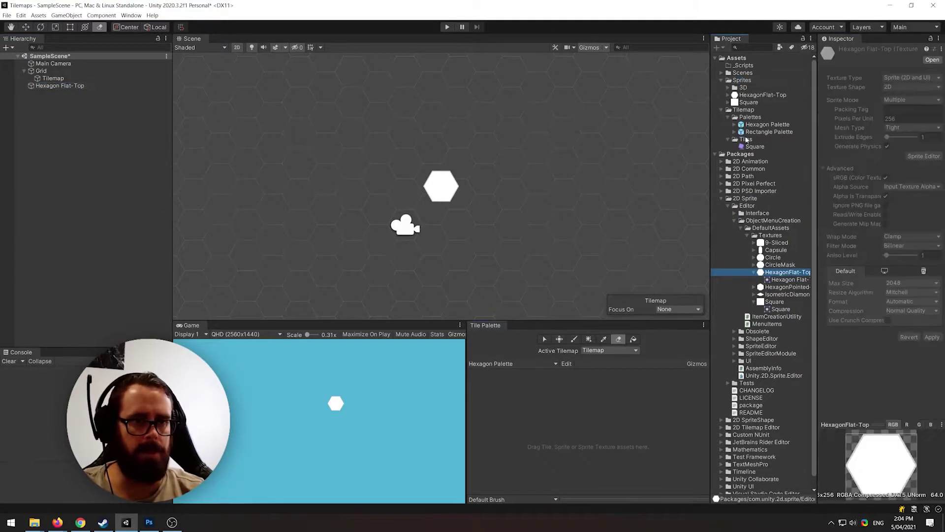
pyautogui.write('hexagon')
pyautogui.click(73, 85)
pyautogui.press('Delete')
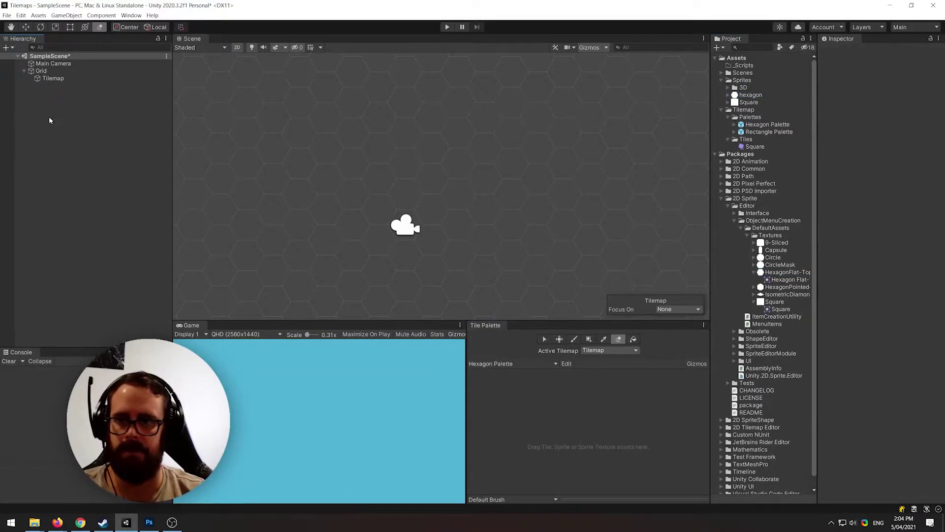
# Add the hexagon sprite to the Hexagon Palette, saving its tile as Hexagon in the Tilemap/Tiles folder.
pyautogui.moveTo(750, 94); pyautogui.dragTo(557, 413)
pyautogui.doubleClick(166, 118)
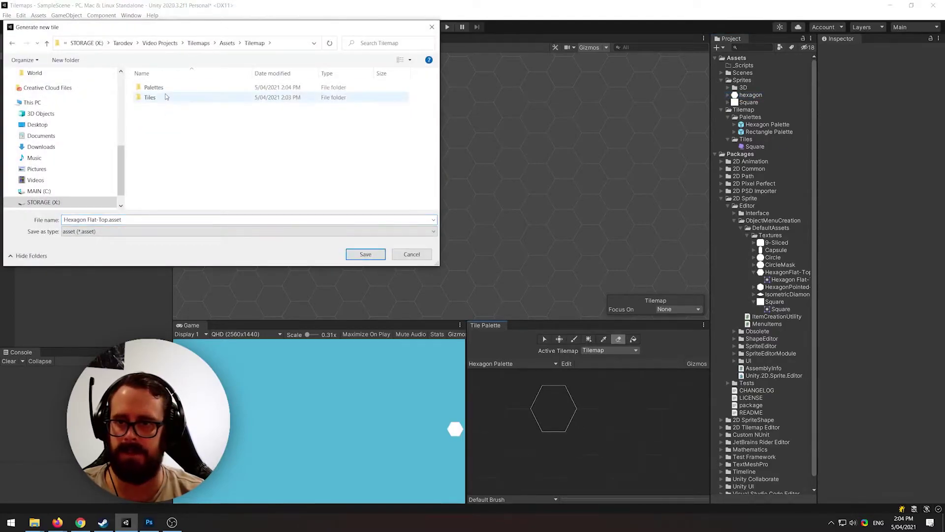
pyautogui.doubleClick(150, 97)
pyautogui.click(148, 219)
pyautogui.write('Hex')
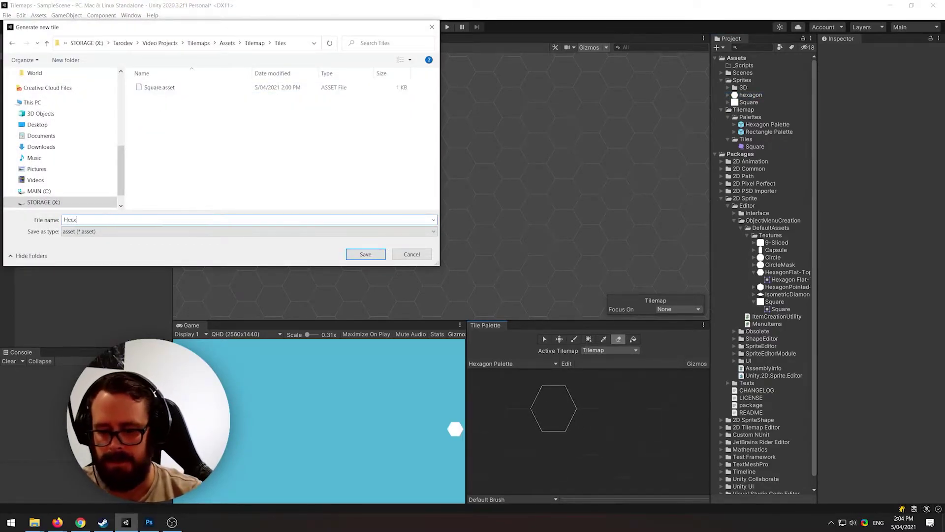
pyautogui.write('agon')
pyautogui.press('Return')
# Paint a large cluster of Hexagon tiles around the camera and examine the gaps between them.
pyautogui.click(425, 156)
pyautogui.moveTo(425, 157)
pyautogui.mouseDown()
pyautogui.moveTo(377, 116)
pyautogui.moveTo(490, 271)
pyautogui.moveTo(379, 202)
pyautogui.moveTo(462, 154)
pyautogui.moveTo(389, 236)
pyautogui.moveTo(485, 259)
pyautogui.mouseUp()
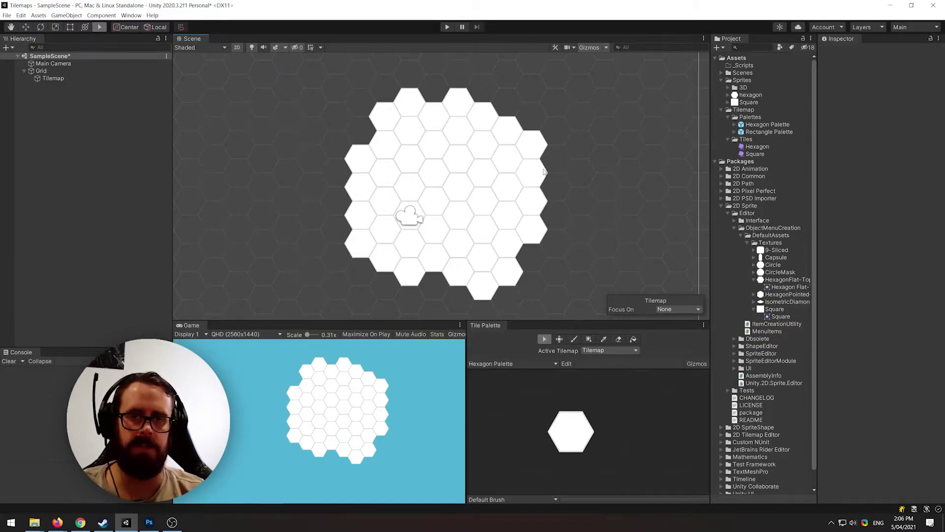
pyautogui.scroll(5, 572, 209)
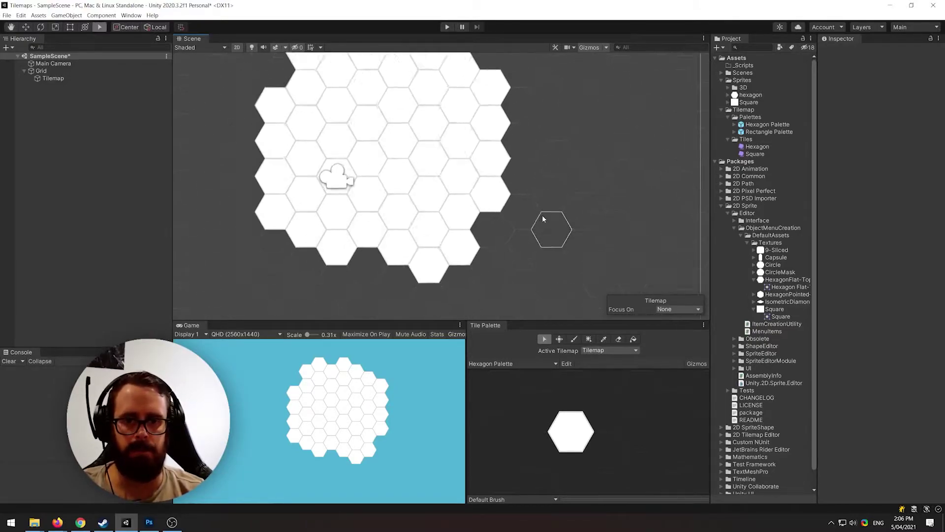
pyautogui.scroll(2, 498, 217)
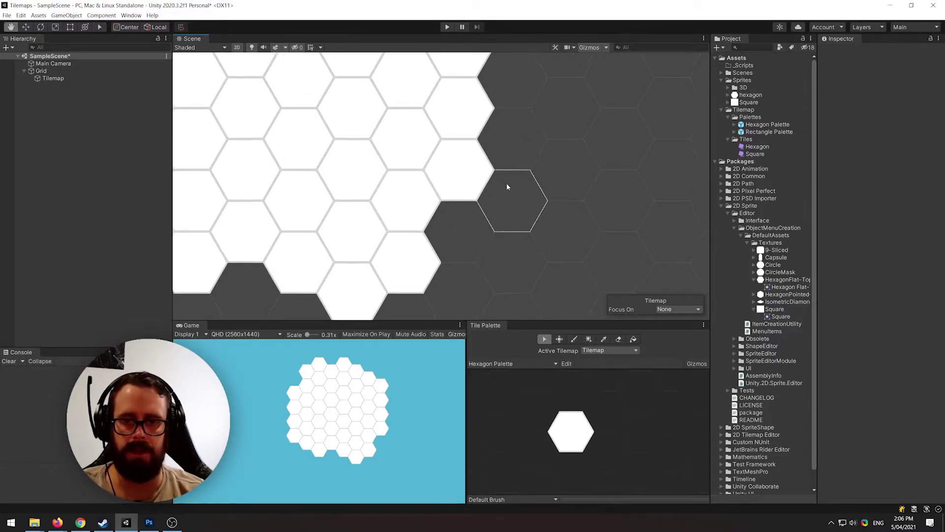
pyautogui.scroll(-5, 553, 209)
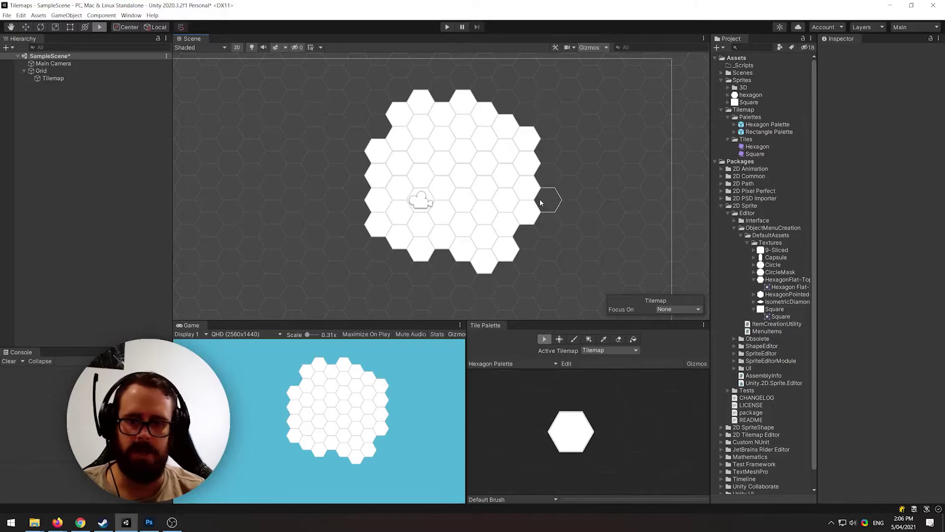
# Switch to Photoshop to view the green hexagon tile artwork, and return to Unity.
pyautogui.click(150, 525)
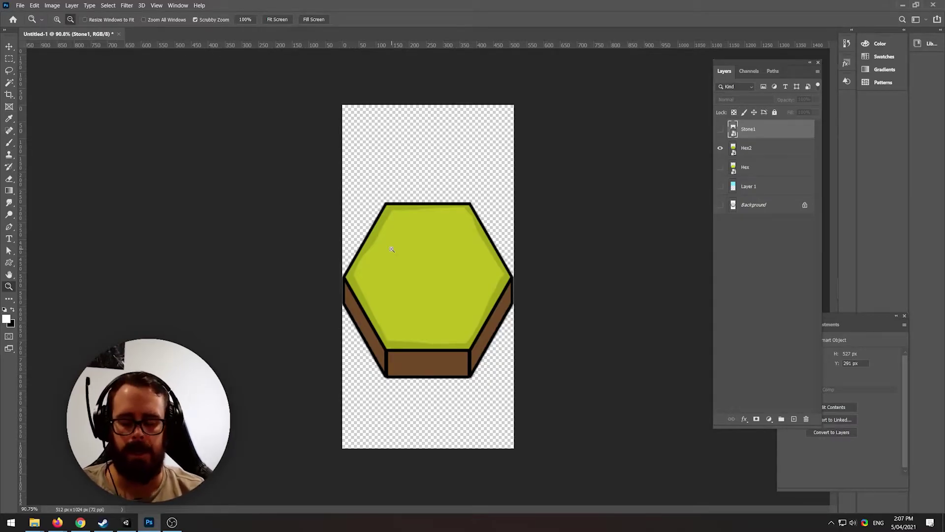
pyautogui.hotkey('alt', 'Tab')
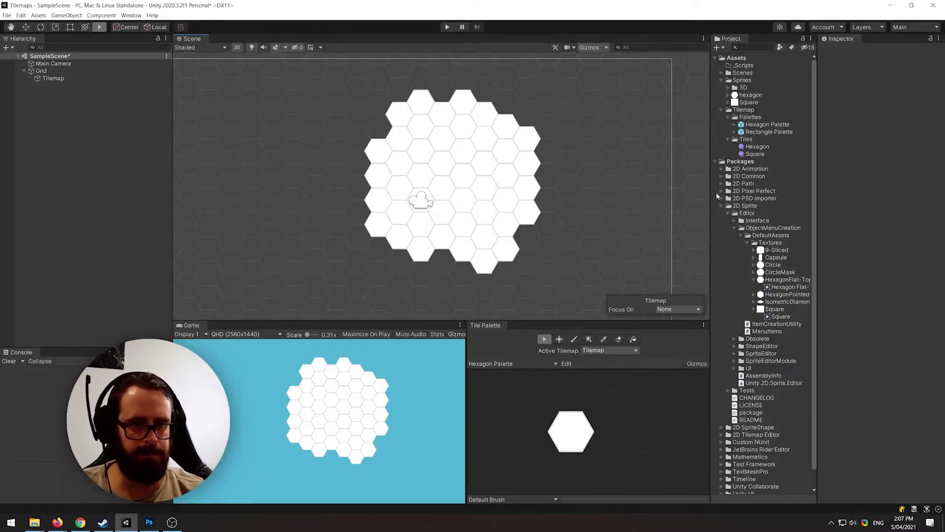
# Examine the Grass 1 Hex sprite's import settings in the 3D sprites folder and compare it with the artwork in Photoshop.
pyautogui.click(728, 88)
pyautogui.click(760, 95)
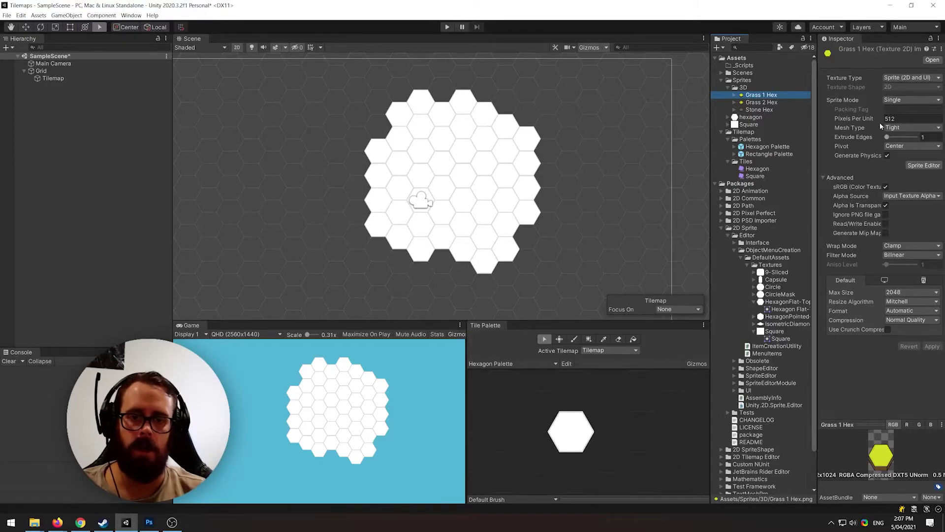
pyautogui.hotkey('alt', 'Tab')
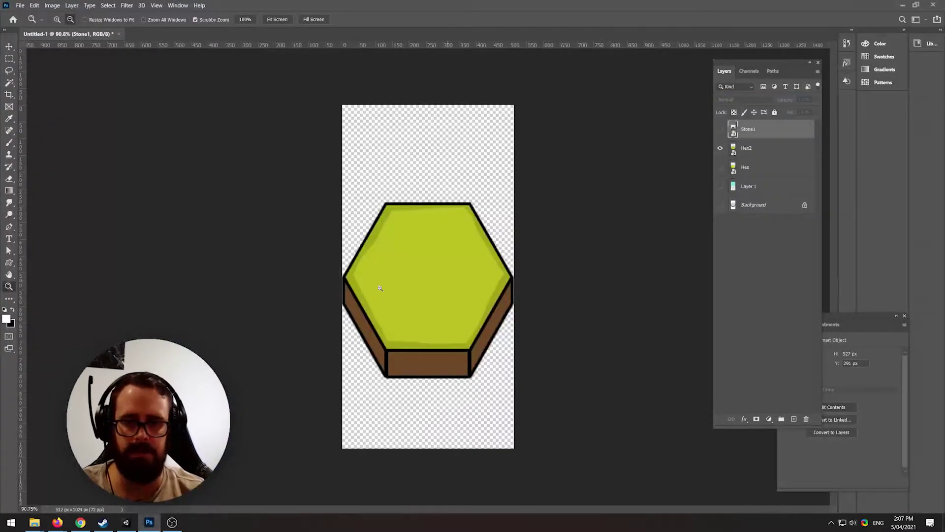
pyautogui.hotkey('alt', 'Tab')
pyautogui.hotkey('alt', 'Tab')
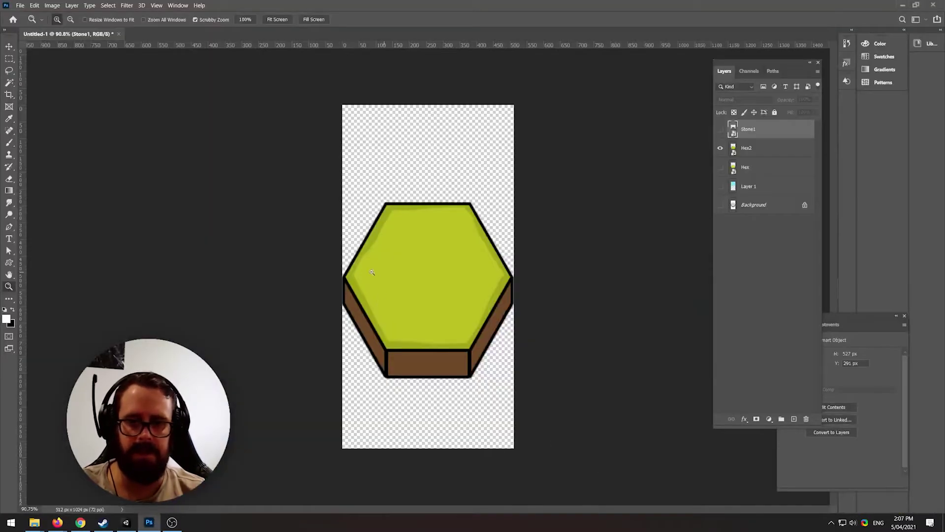
pyautogui.hotkey('alt', 'Tab')
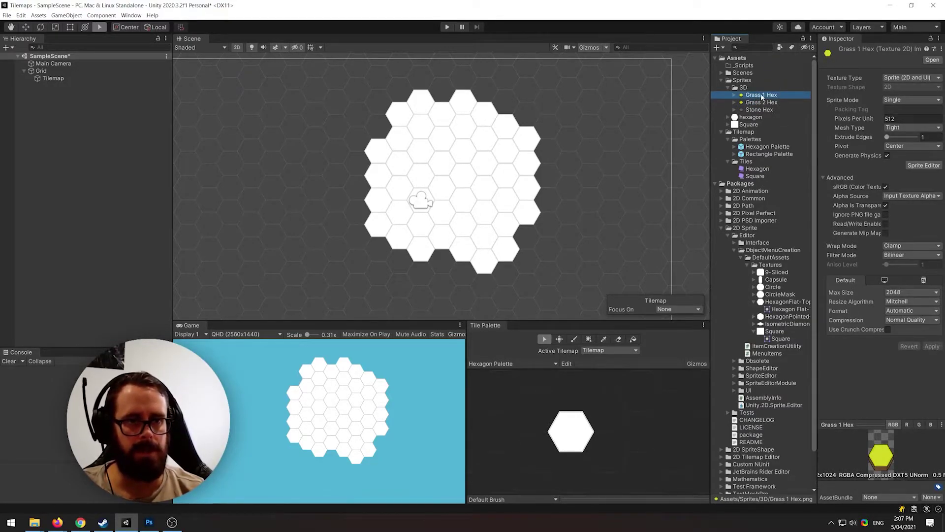
# Add the Grass 1 Hex sprite to the Hexagon Palette, saving its tile as Grass 1 Hex in the Tilemap/Tiles folder.
pyautogui.moveTo(642, 401); pyautogui.dragTo(642, 400)
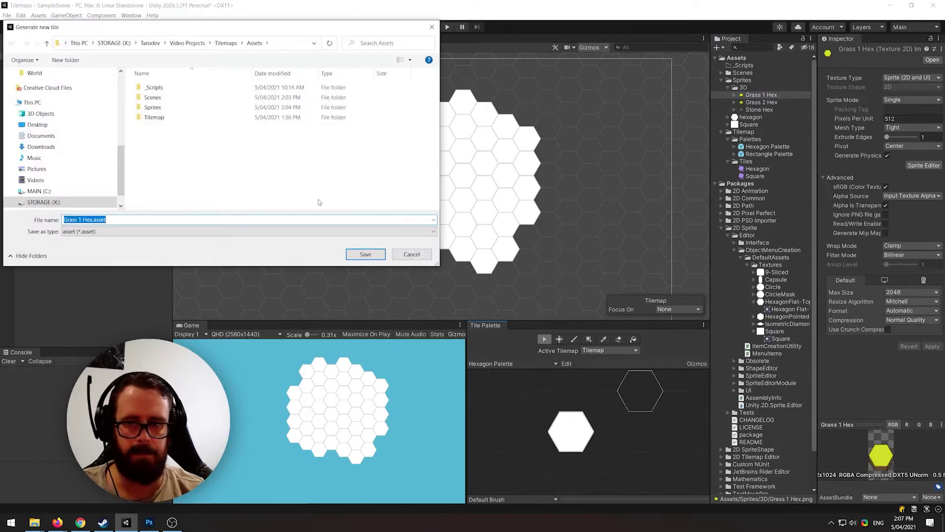
pyautogui.doubleClick(158, 118)
pyautogui.doubleClick(149, 97)
pyautogui.click(366, 254)
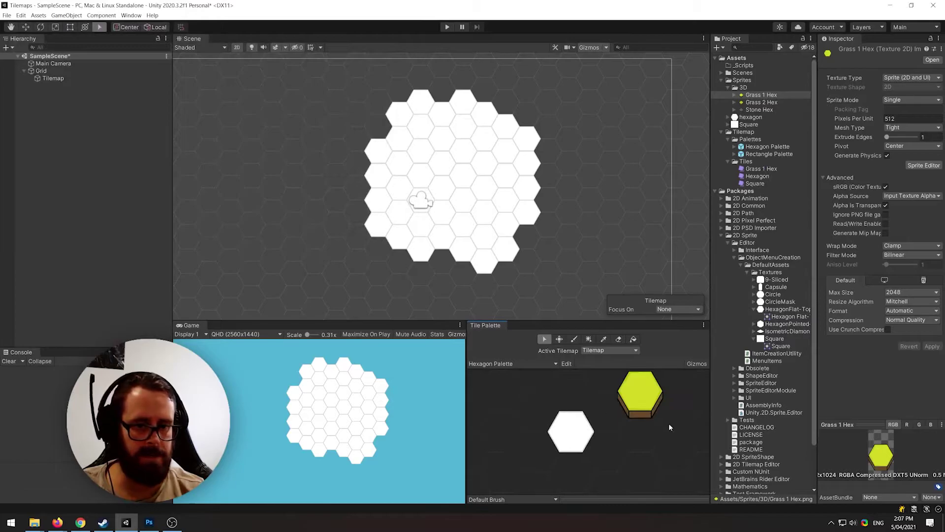
pyautogui.moveTo(684, 427); pyautogui.dragTo(644, 448, button='middle')
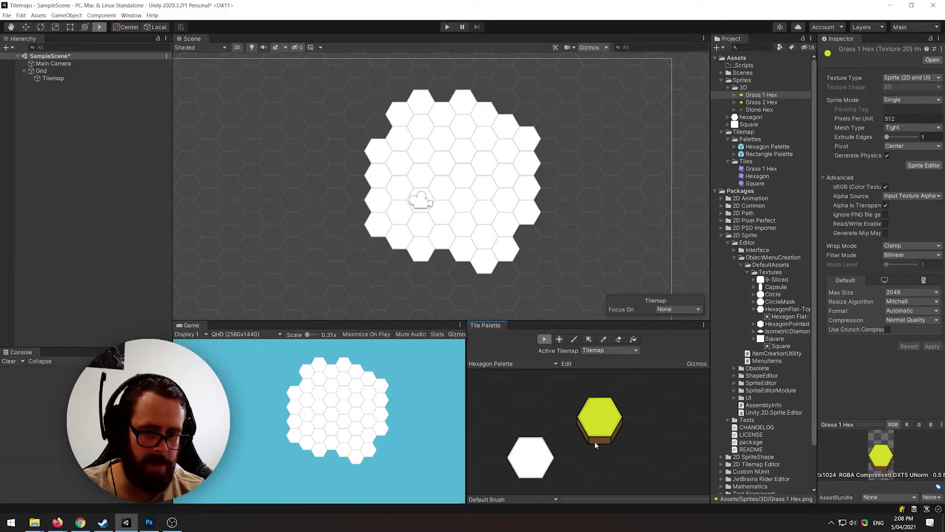
# Paint several separate Grass 1 Hex tiles to the right of the white hexagon cluster.
pyautogui.click(605, 426)
pyautogui.scroll(1, 581, 162)
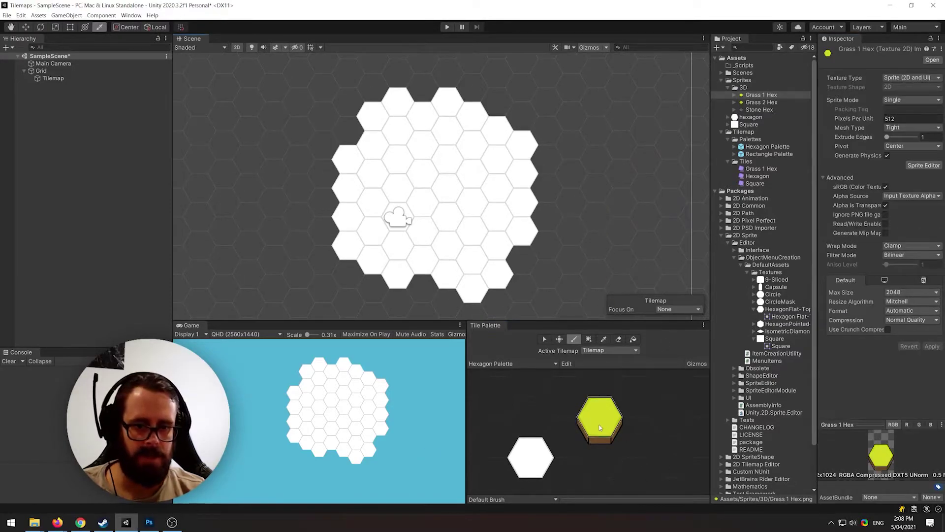
pyautogui.click(547, 158)
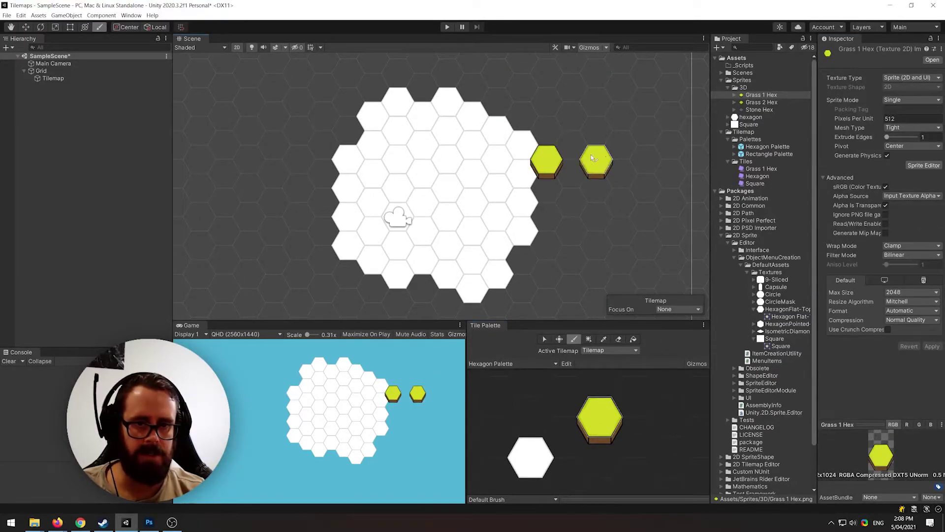
pyautogui.click(593, 157)
pyautogui.click(646, 162)
pyautogui.click(671, 204)
pyautogui.click(621, 233)
pyautogui.click(571, 233)
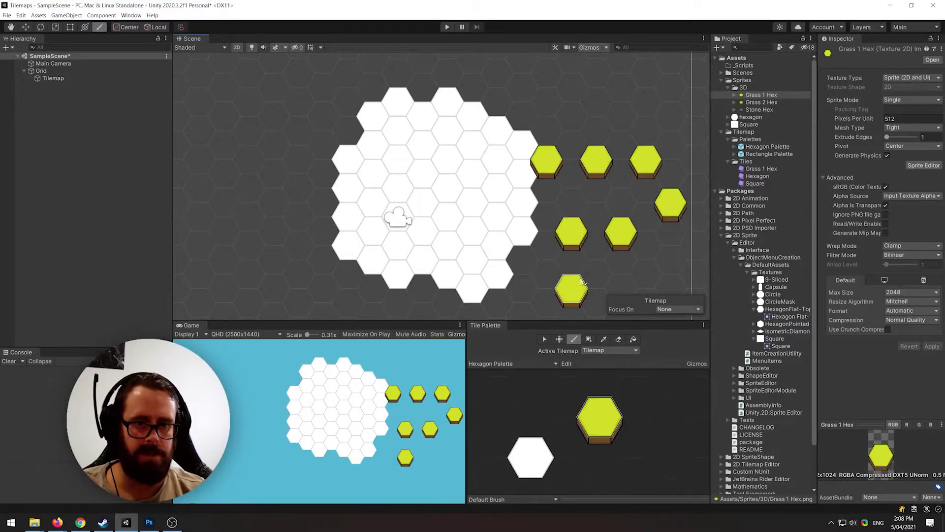
# Fill the area around the scattered grass tiles with a solid cluster of Grass 1 Hex tiles adjoining the white hexagons.
pyautogui.scroll(4, 659, 253)
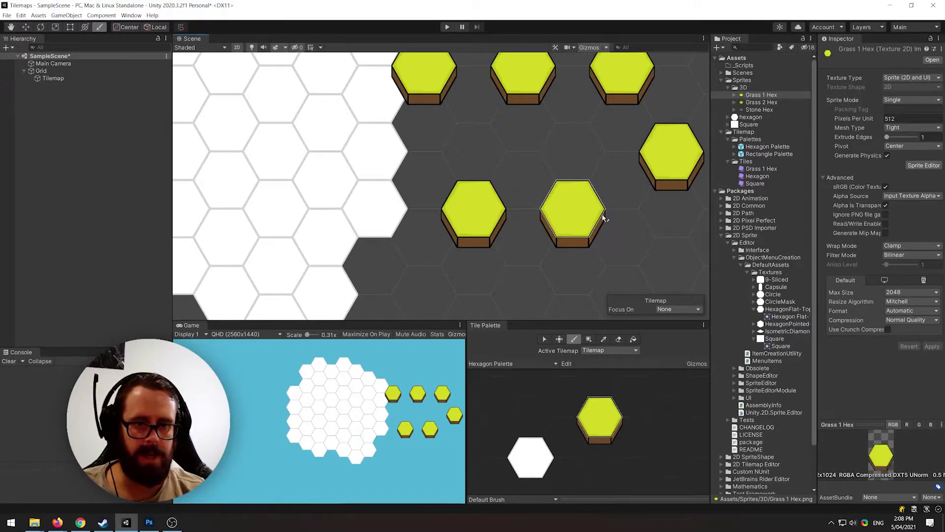
pyautogui.scroll(-2, 640, 237)
pyautogui.moveTo(650, 228); pyautogui.dragTo(591, 242, button='middle')
pyautogui.moveTo(591, 243)
pyautogui.mouseDown()
pyautogui.moveTo(570, 256)
pyautogui.moveTo(568, 213)
pyautogui.moveTo(468, 222)
pyautogui.moveTo(569, 168)
pyautogui.moveTo(453, 143)
pyautogui.moveTo(453, 187)
pyautogui.moveTo(426, 209)
pyautogui.moveTo(606, 234)
pyautogui.moveTo(492, 78)
pyautogui.moveTo(434, 74)
pyautogui.moveTo(603, 93)
pyautogui.moveTo(642, 79)
pyautogui.mouseUp()
pyautogui.scroll(-2, 641, 256)
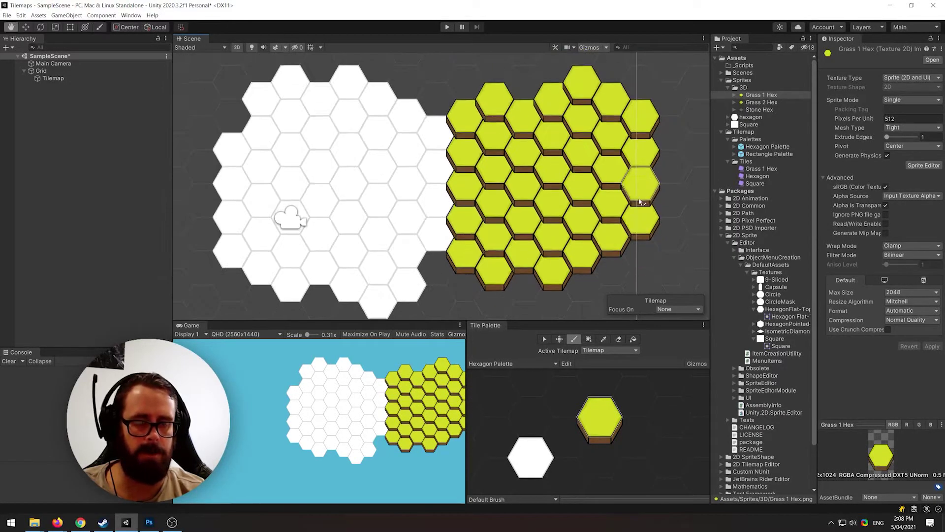
pyautogui.moveTo(640, 202); pyautogui.dragTo(538, 214, button='middle')
pyautogui.click(545, 338)
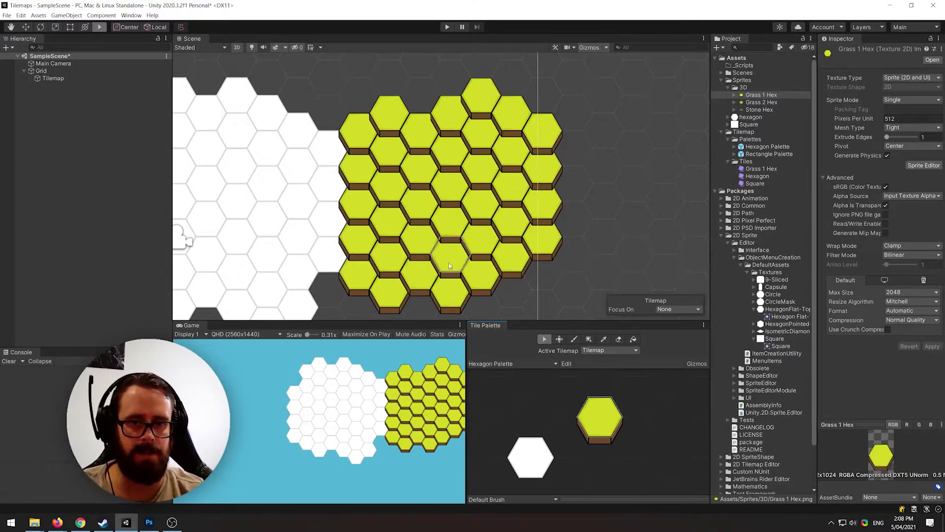
# Set the Transparency Sort Mode to Custom Axis in the project's Graphics settings.
pyautogui.click(21, 15)
pyautogui.click(48, 250)
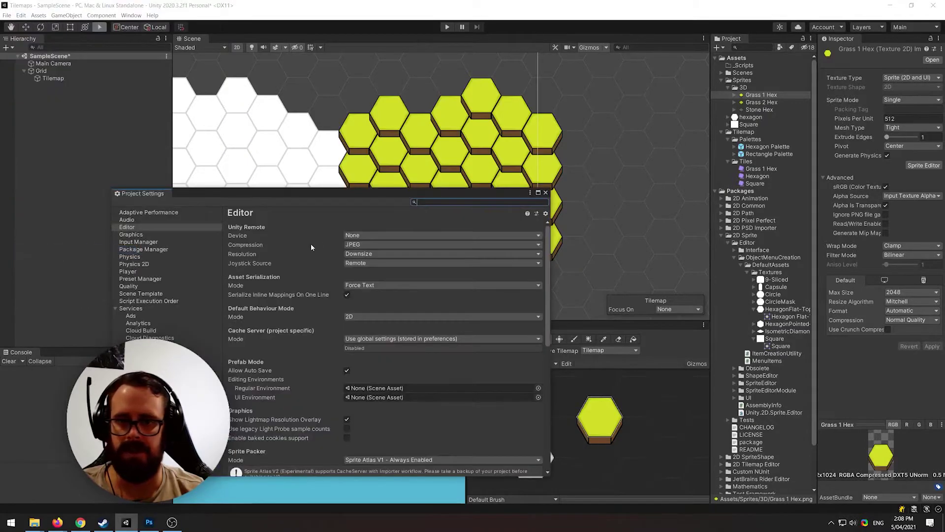
pyautogui.click(147, 235)
pyautogui.moveTo(317, 196); pyautogui.dragTo(222, 247)
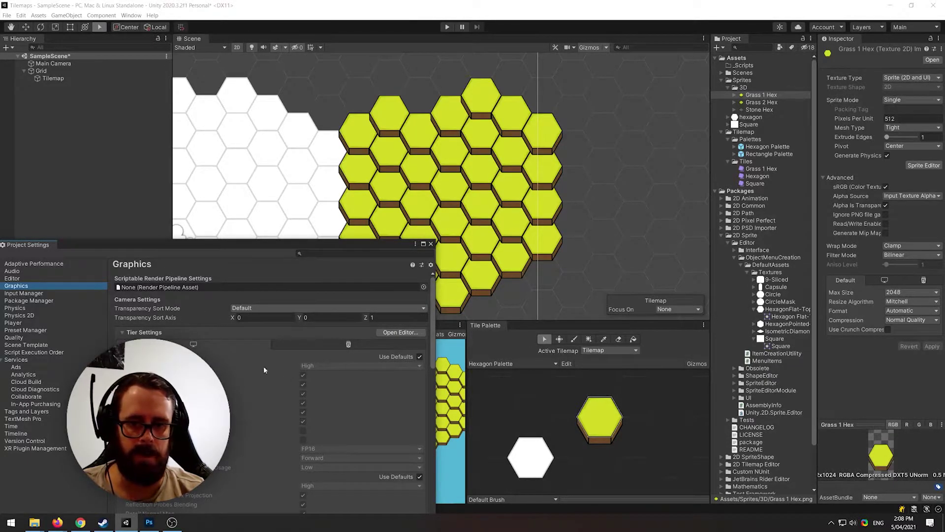
pyautogui.click(252, 308)
pyautogui.click(254, 345)
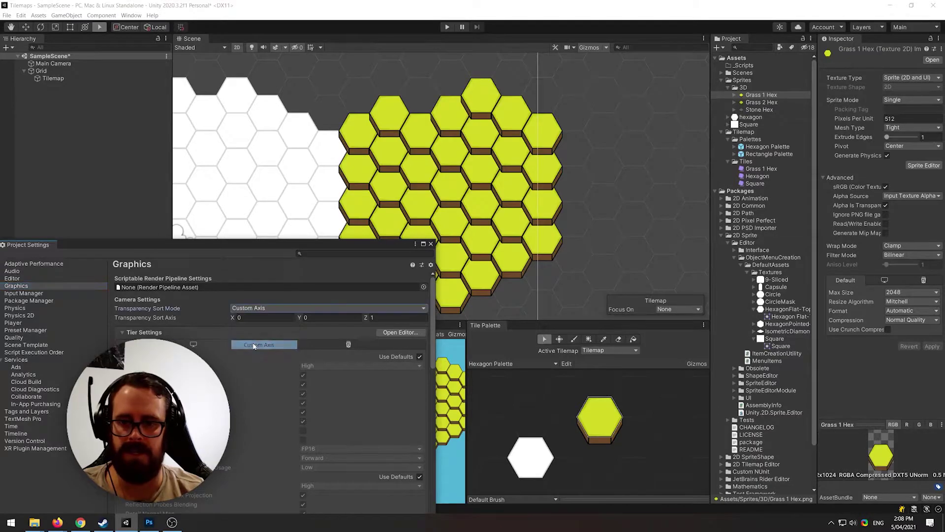
# Set the Transparency Sort Axis to Y 1 and Z 0, close the project settings and save the scene.
pyautogui.click(305, 317)
pyautogui.write('1')
pyautogui.press('Tab')
pyautogui.write('0')
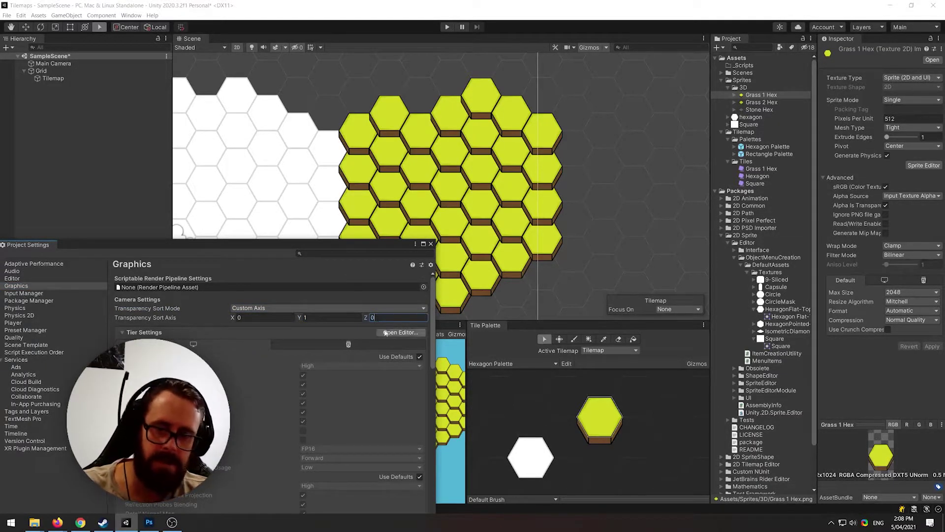
pyautogui.moveTo(324, 249); pyautogui.dragTo(324, 215)
pyautogui.click(437, 212)
pyautogui.hotkey('ctrl', 's')
# Change the Tilemap Renderer mode of the Tilemap object to Individual.
pyautogui.click(259, 225)
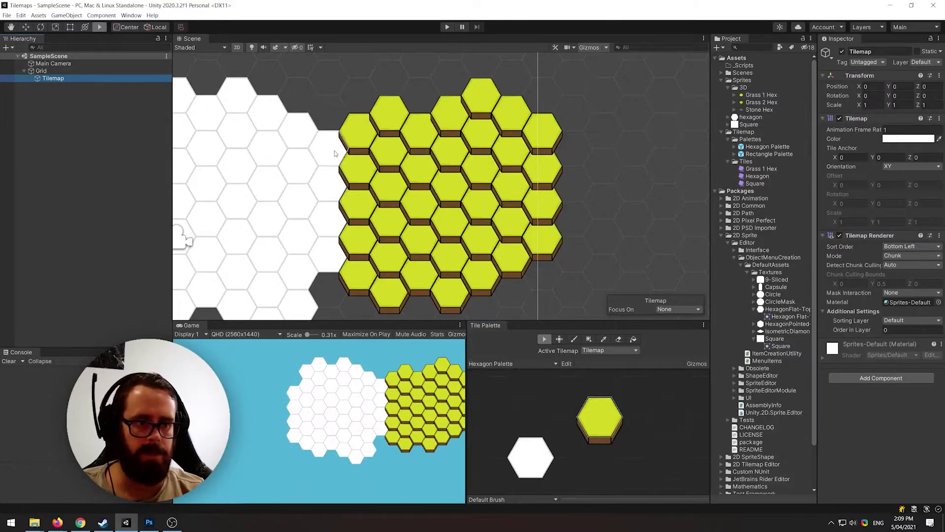
pyautogui.click(900, 257)
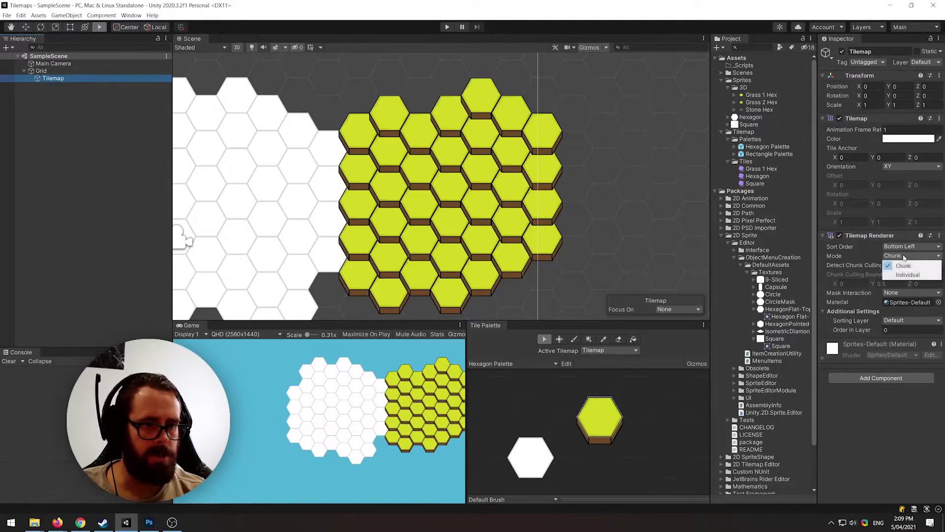
pyautogui.click(904, 274)
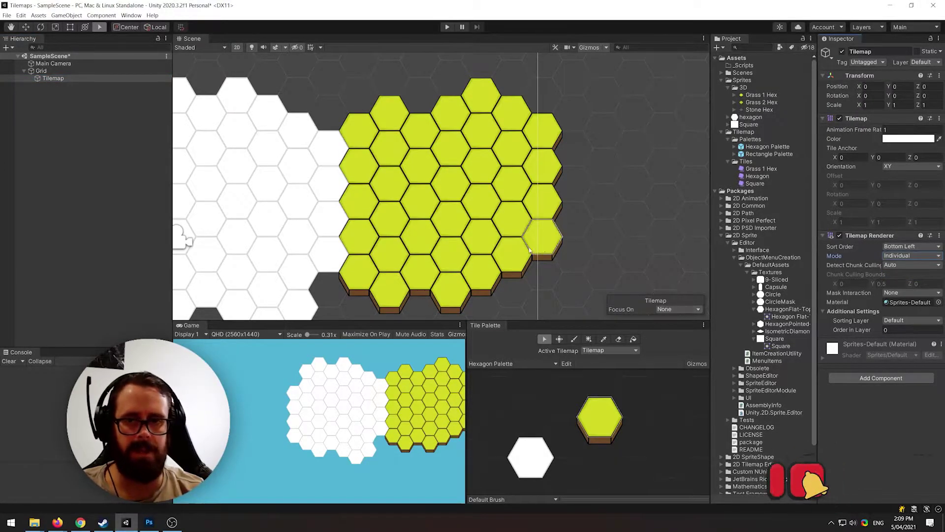
# Add the Grass 2 Hex sprite to the Hexagon Palette, saving its tile in the Tilemap/Tiles folder.
pyautogui.moveTo(764, 102); pyautogui.dragTo(651, 412)
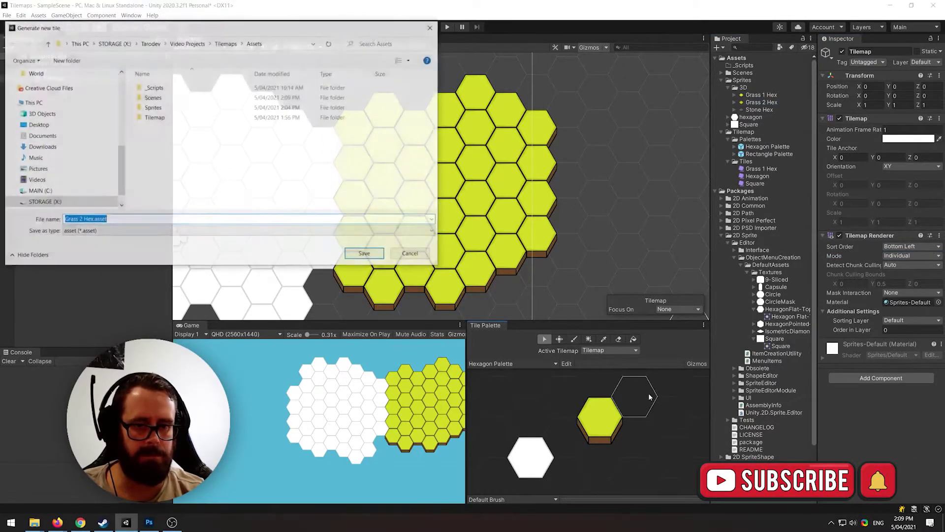
pyautogui.doubleClick(150, 108)
pyautogui.doubleClick(157, 97)
pyautogui.click(366, 254)
# Add the Stone Hex sprite to the Hexagon Palette, saving its tile in the Tilemap/Tiles folder.
pyautogui.click(766, 110)
pyautogui.moveTo(766, 109); pyautogui.dragTo(671, 420)
pyautogui.doubleClick(161, 117)
pyautogui.doubleClick(156, 97)
pyautogui.click(365, 254)
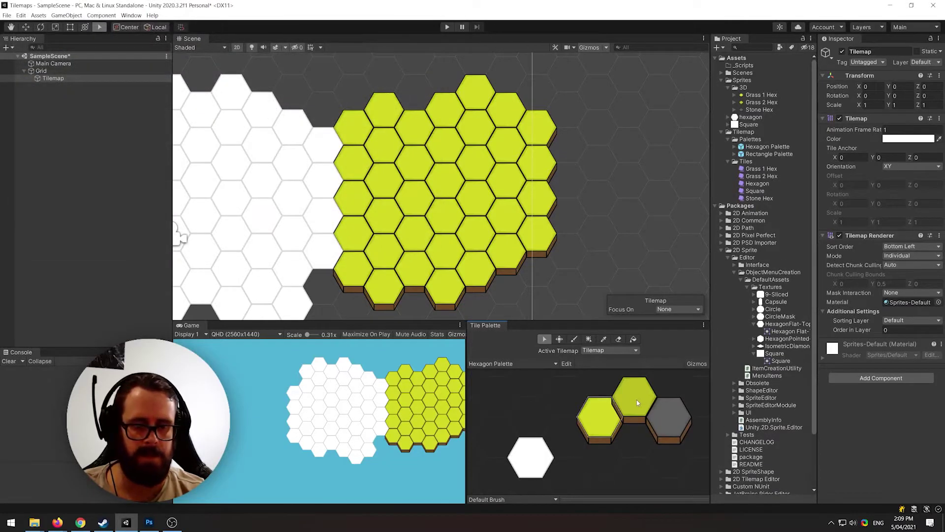
# Paint a few Grass 2 Hex tiles inside the grass cluster and some Stone Hex tiles along its edges.
pyautogui.click(638, 403)
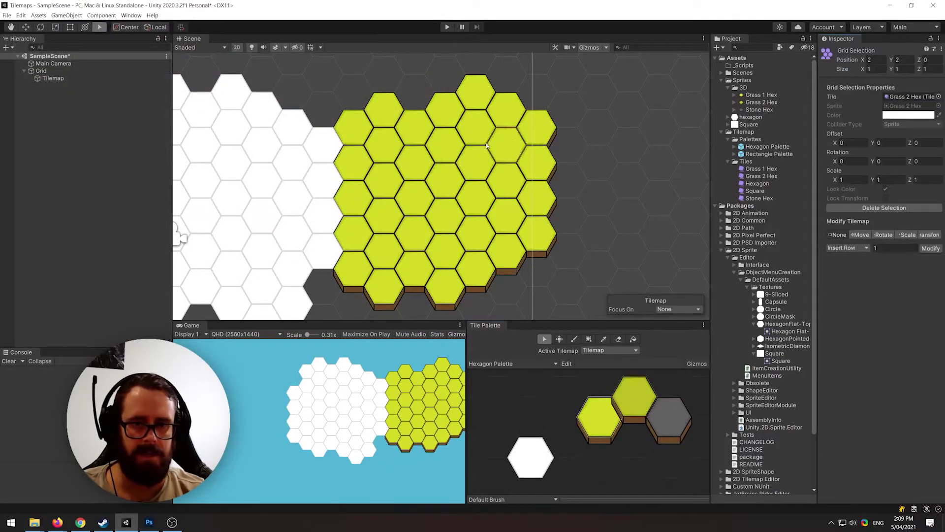
pyautogui.click(575, 339)
pyautogui.click(638, 408)
pyautogui.click(669, 419)
pyautogui.moveTo(384, 291); pyautogui.dragTo(415, 268)
pyautogui.moveTo(583, 245); pyautogui.dragTo(614, 229, button='middle')
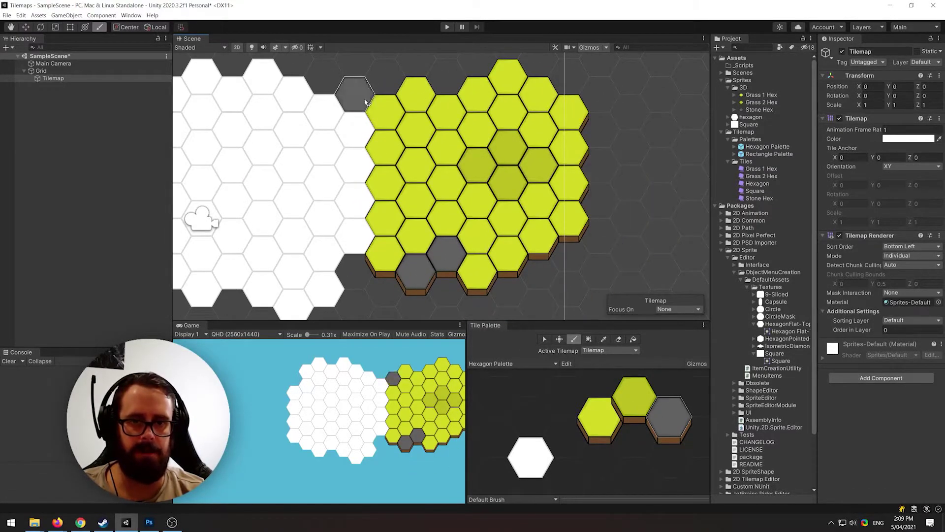
pyautogui.moveTo(628, 193); pyautogui.dragTo(614, 200, button='middle')
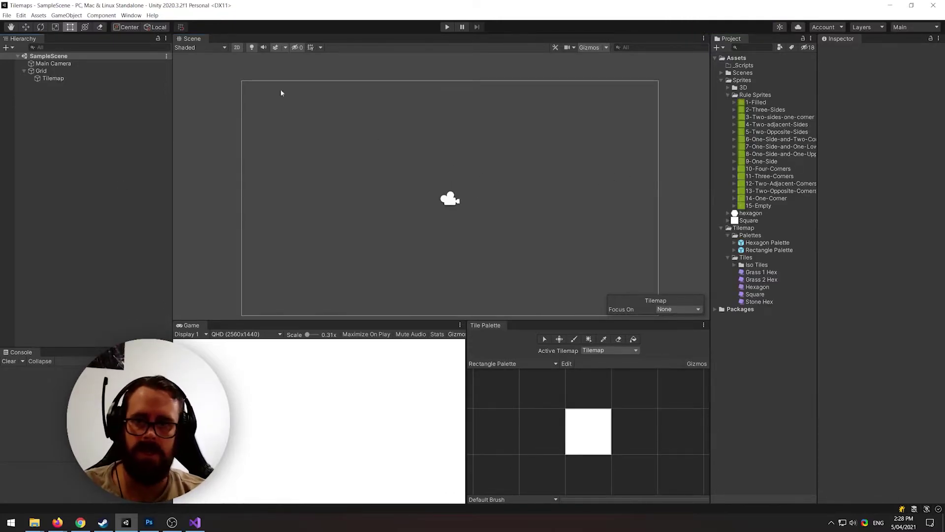
# Enable preview packages in the Package Manager's project settings, and close the settings window.
pyautogui.click(132, 15)
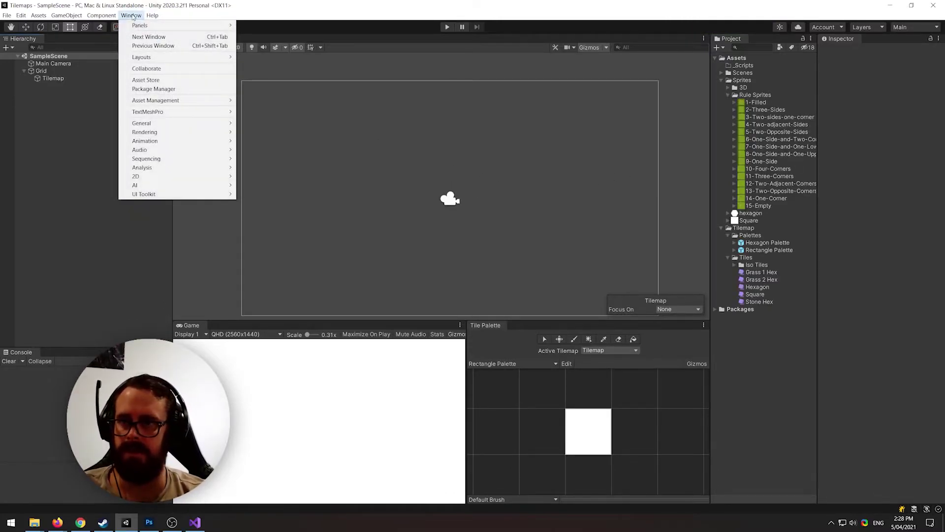
pyautogui.click(150, 88)
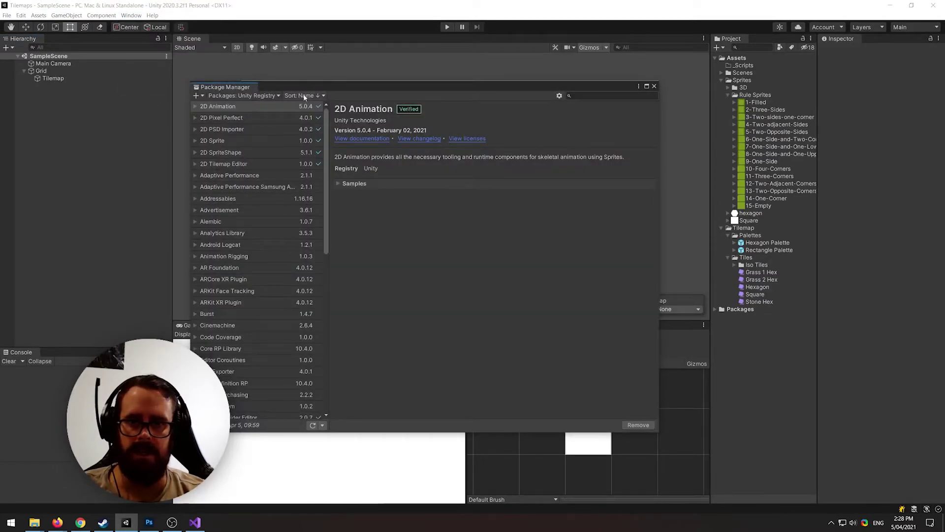
pyautogui.click(559, 96)
pyautogui.click(580, 103)
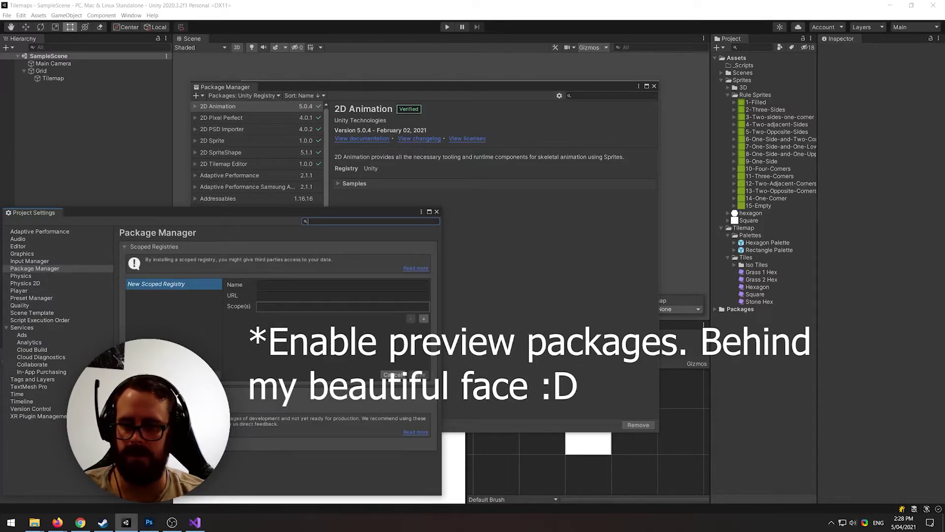
pyautogui.click(436, 211)
# Search the package registry for "extra" and install the 2D Tilemap Extras 1.6.4-preview package.
pyautogui.click(571, 95)
pyautogui.write('extra')
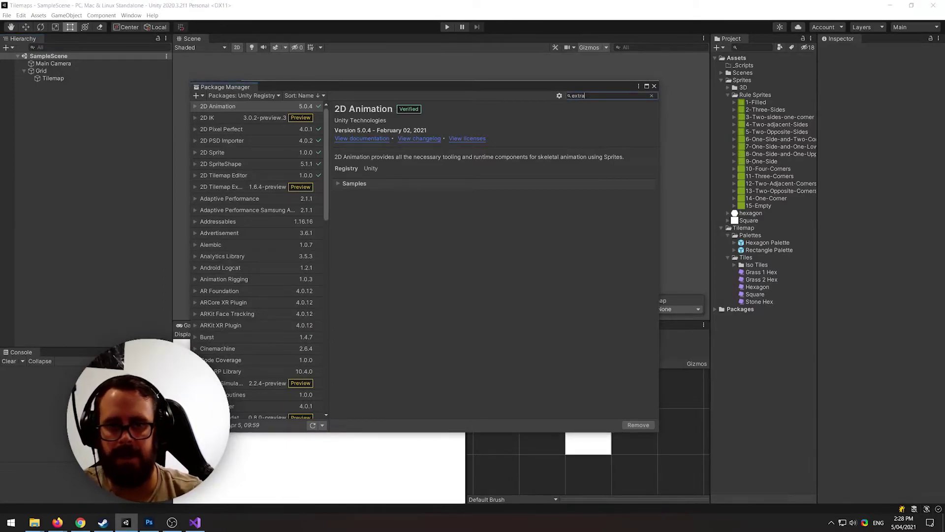
pyautogui.click(212, 108)
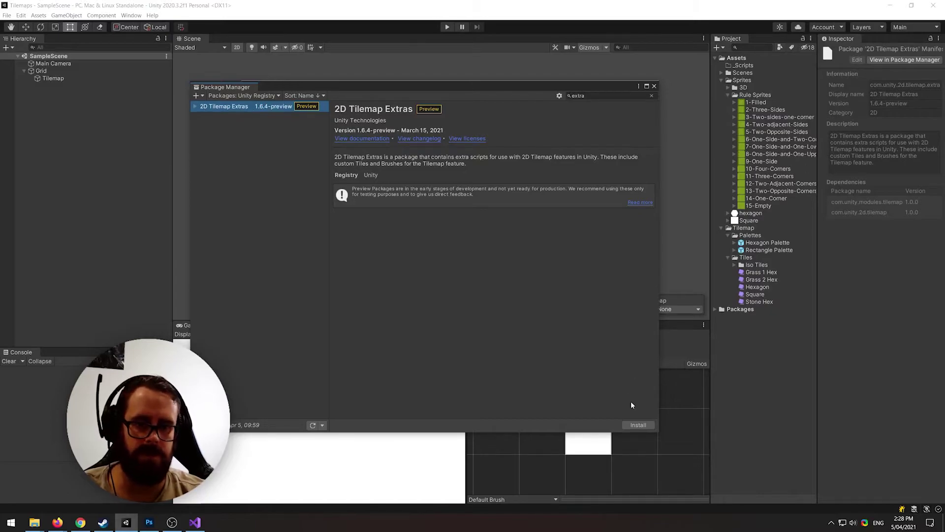
pyautogui.click(638, 425)
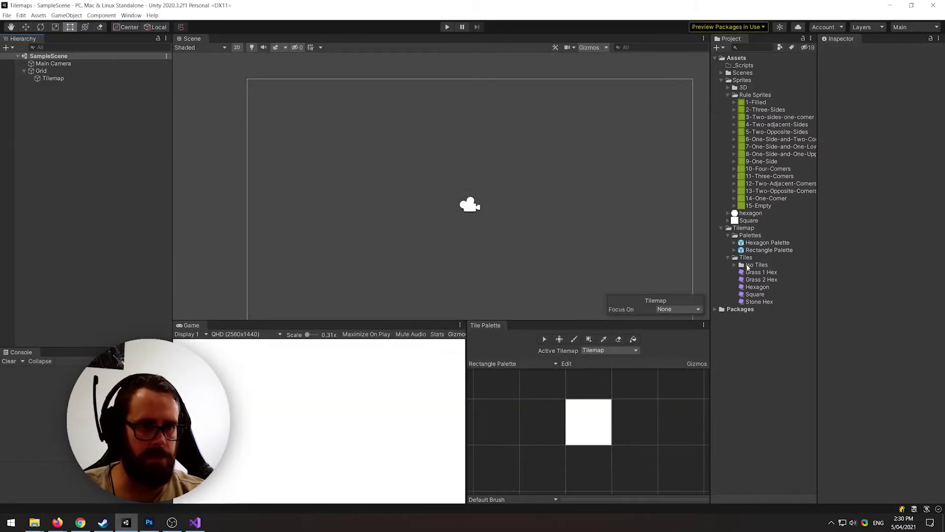
# Create a folder named Rule Tiles inside the Tilemap/Tiles folder.
pyautogui.rightClick(747, 258)
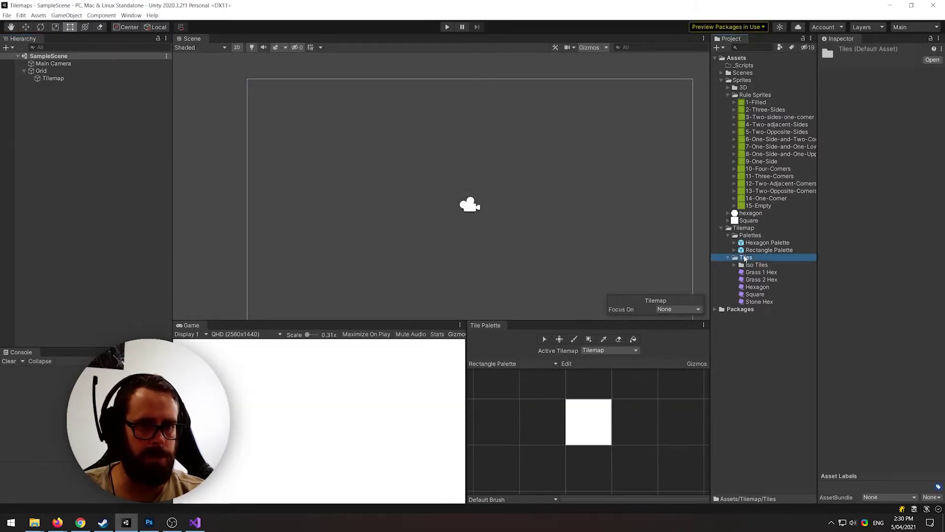
pyautogui.moveTo(766, 261)
pyautogui.click(672, 209)
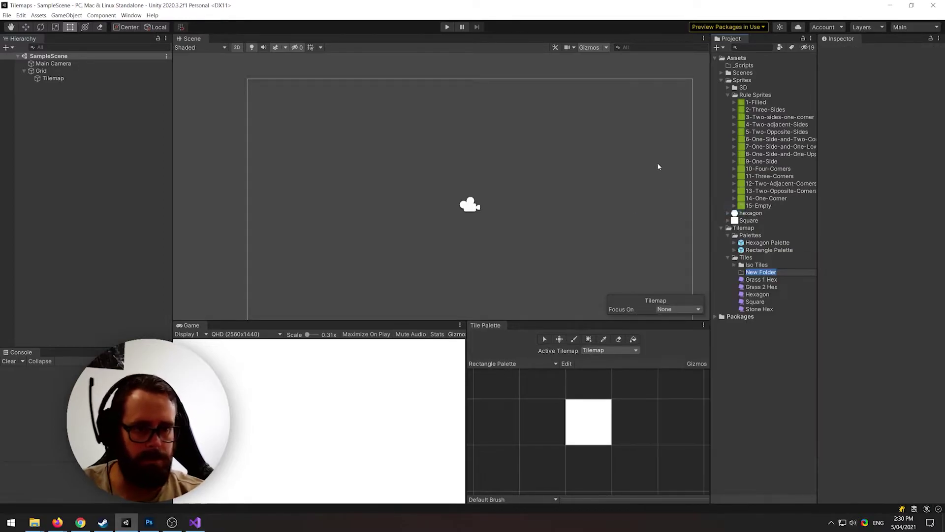
pyautogui.write('Rule Tiles')
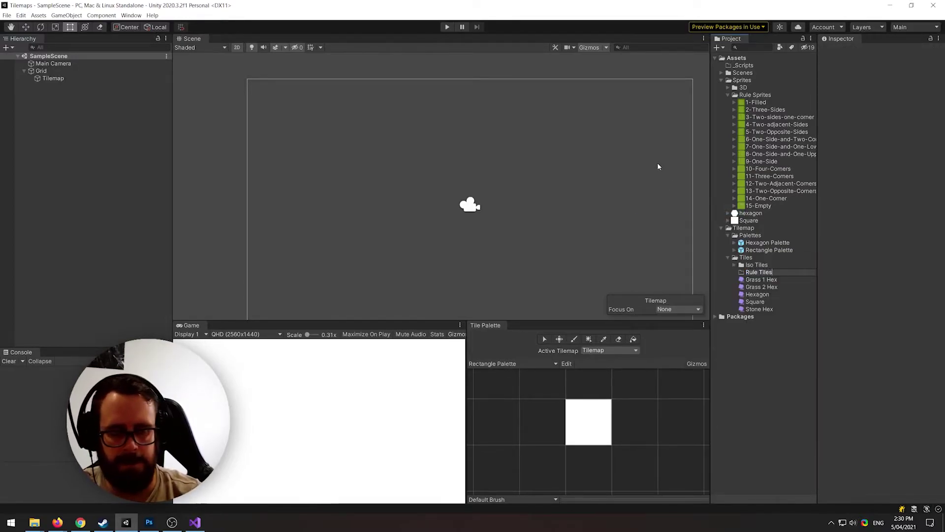
pyautogui.press('Return')
# Create a Rule Tile named Grass Rule Tile in the Rule Tiles folder and assign 1-Filled as its default sprite.
pyautogui.rightClick(752, 275)
pyautogui.moveTo(767, 278)
pyautogui.moveTo(691, 232)
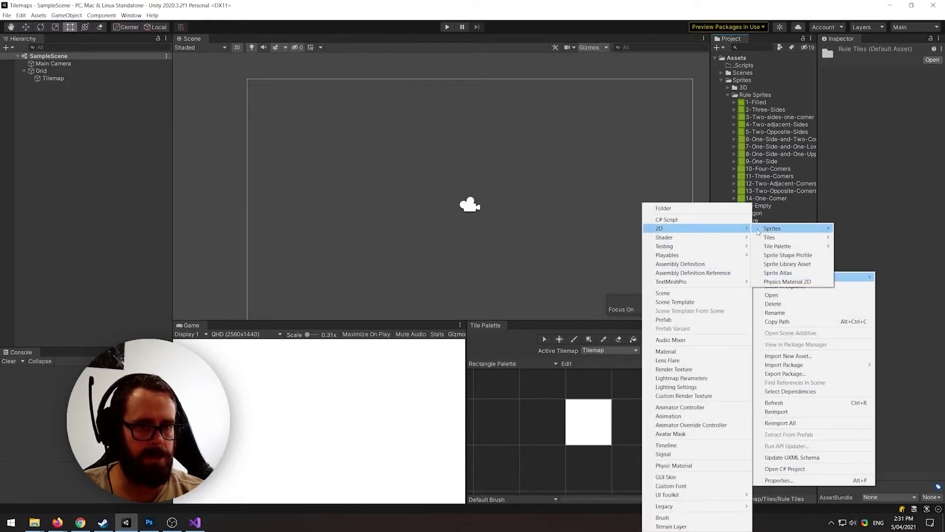
pyautogui.moveTo(786, 239)
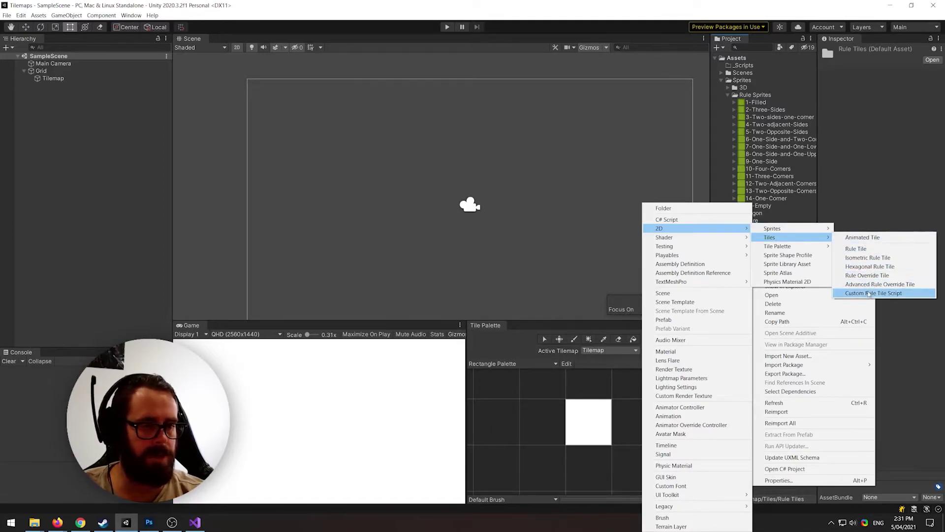
pyautogui.click(859, 250)
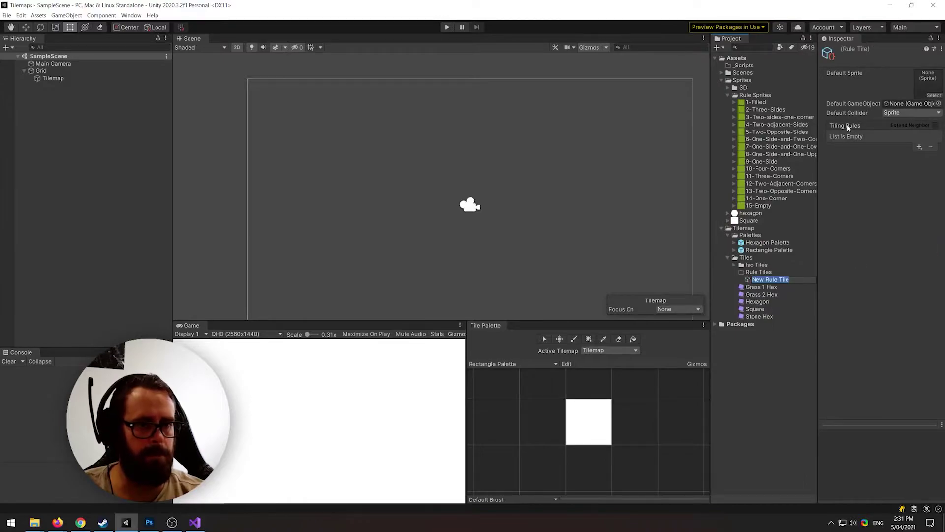
pyautogui.write('Grass Rule Tile')
pyautogui.press('Return')
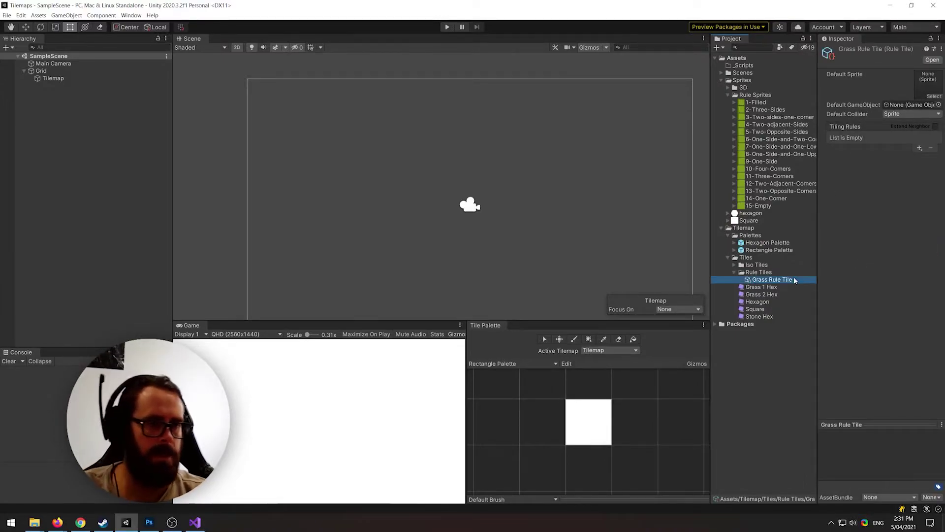
pyautogui.moveTo(764, 102); pyautogui.dragTo(928, 85)
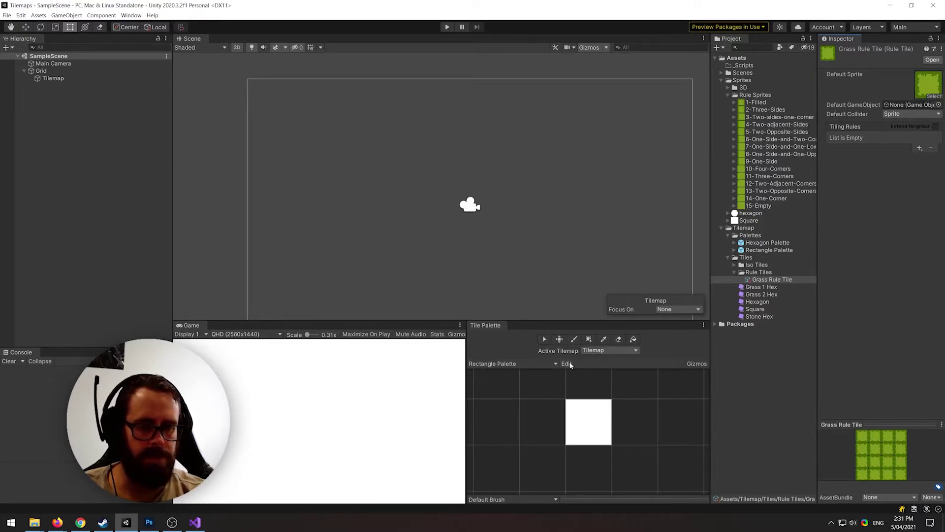
# Replace the white square in the Rectangle Palette with the Grass Rule Tile.
pyautogui.click(619, 339)
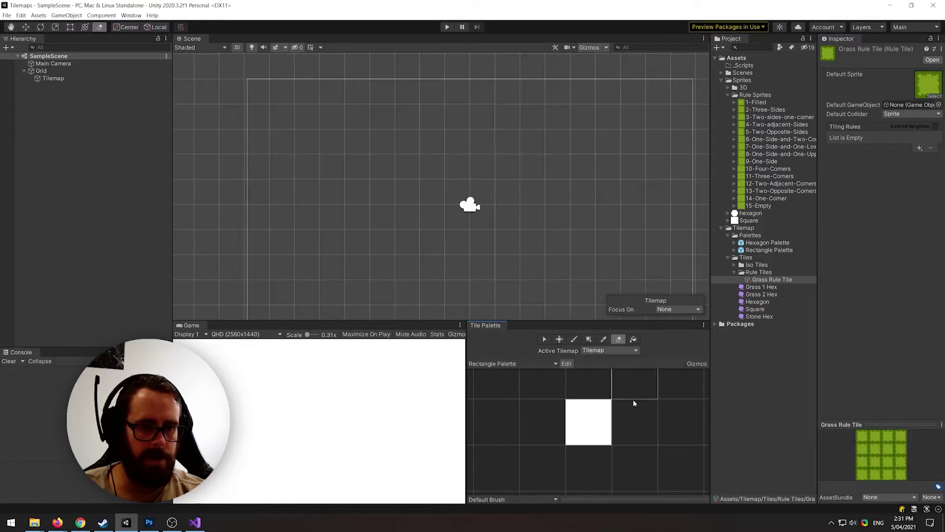
pyautogui.click(588, 430)
pyautogui.click(570, 365)
pyautogui.scroll(-2, 558, 420)
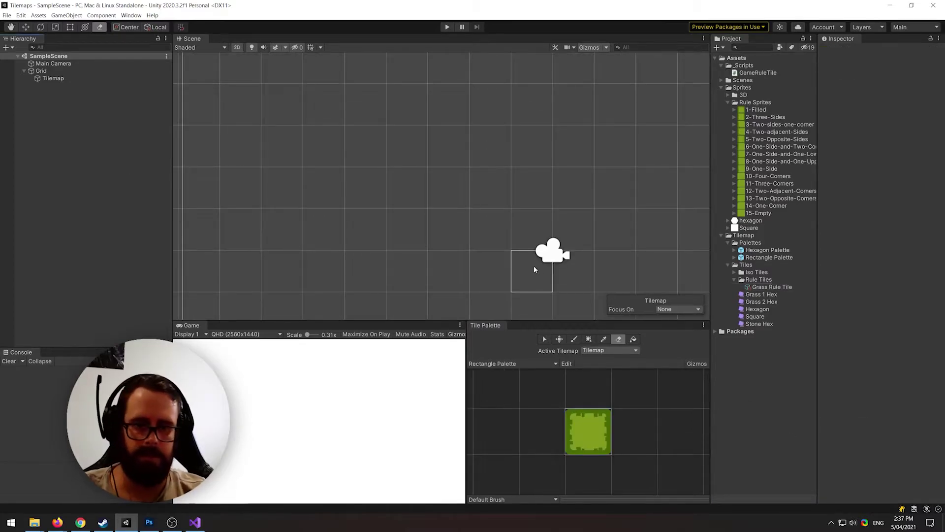
# Paint two vertically adjacent grass rule tiles in the scene and switch back to the selection tool.
pyautogui.click(590, 433)
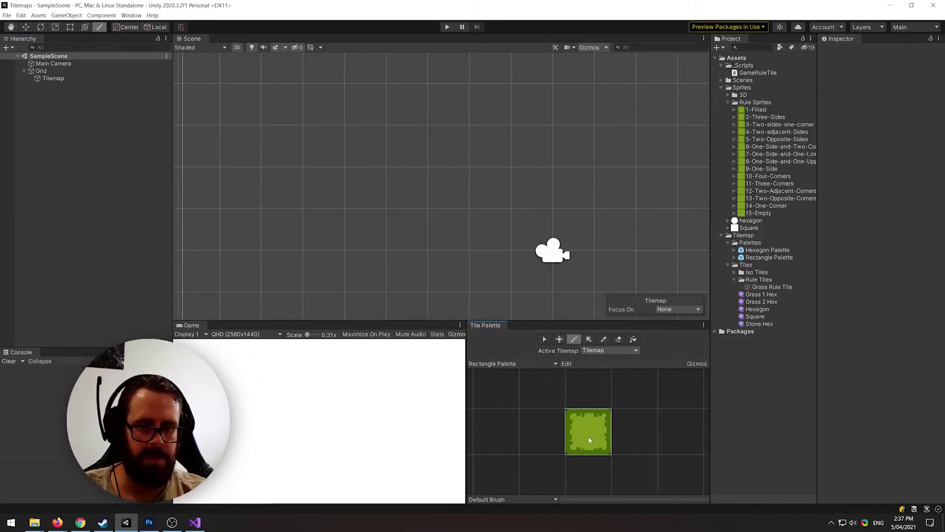
pyautogui.click(365, 145)
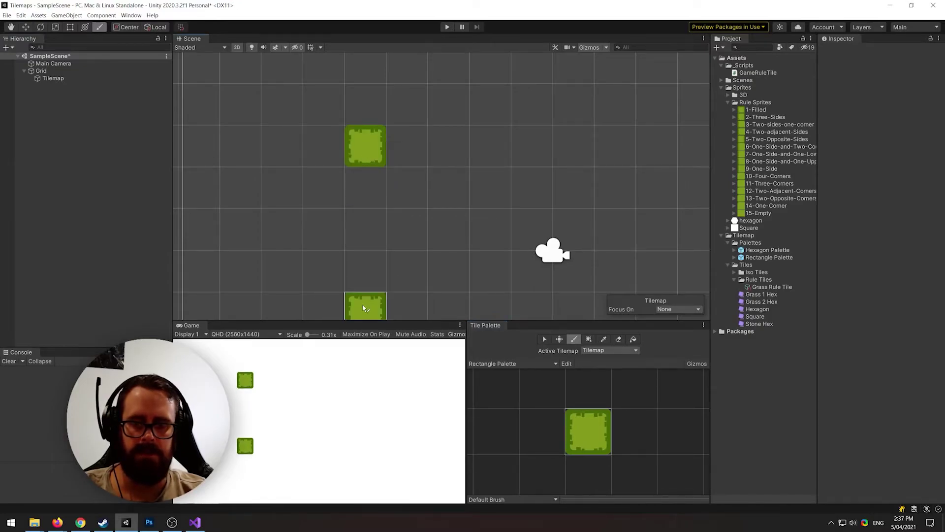
pyautogui.click(375, 185)
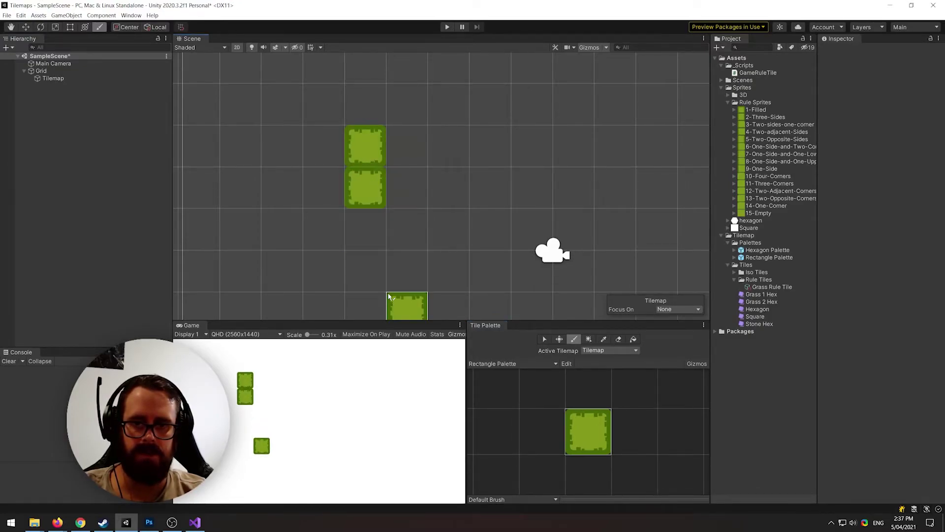
pyautogui.moveTo(508, 233); pyautogui.dragTo(334, 153)
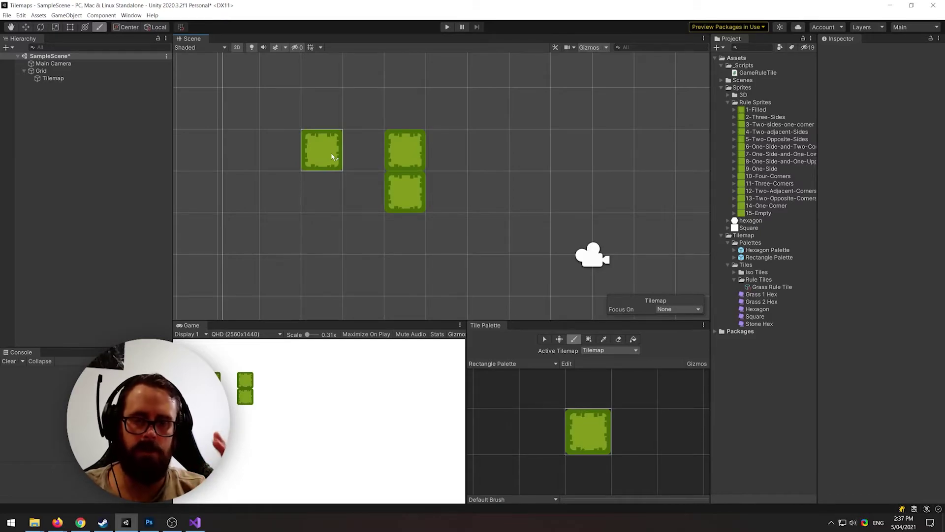
pyautogui.moveTo(332, 156); pyautogui.dragTo(775, 291)
pyautogui.click(770, 288)
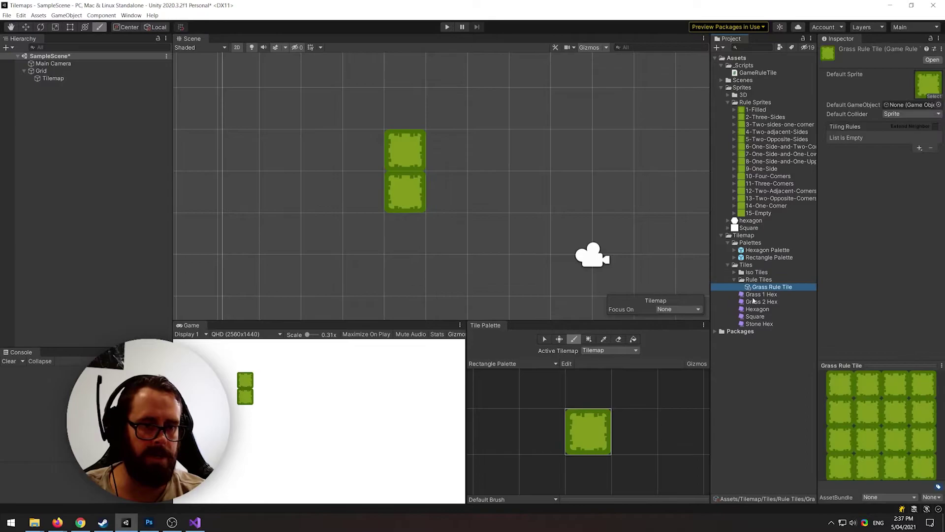
pyautogui.click(572, 227)
pyautogui.press('s')
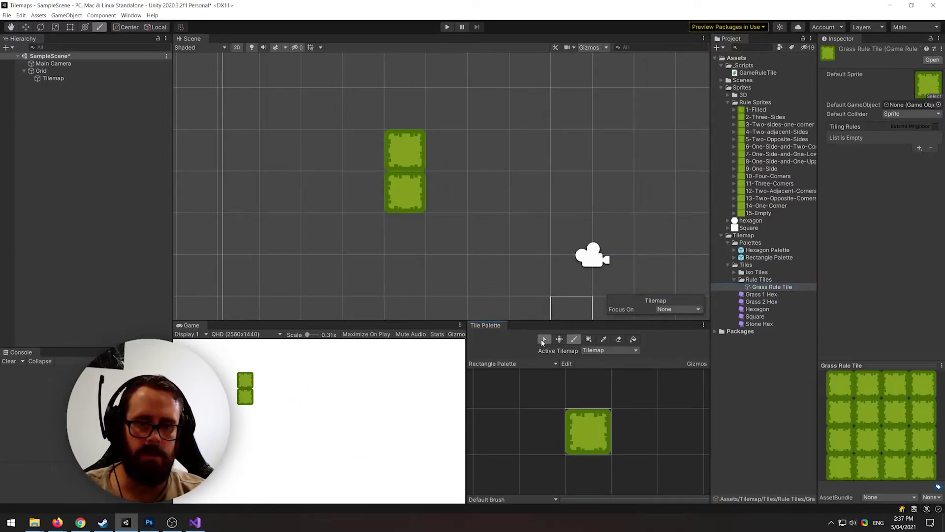
pyautogui.scroll(2, 424, 155)
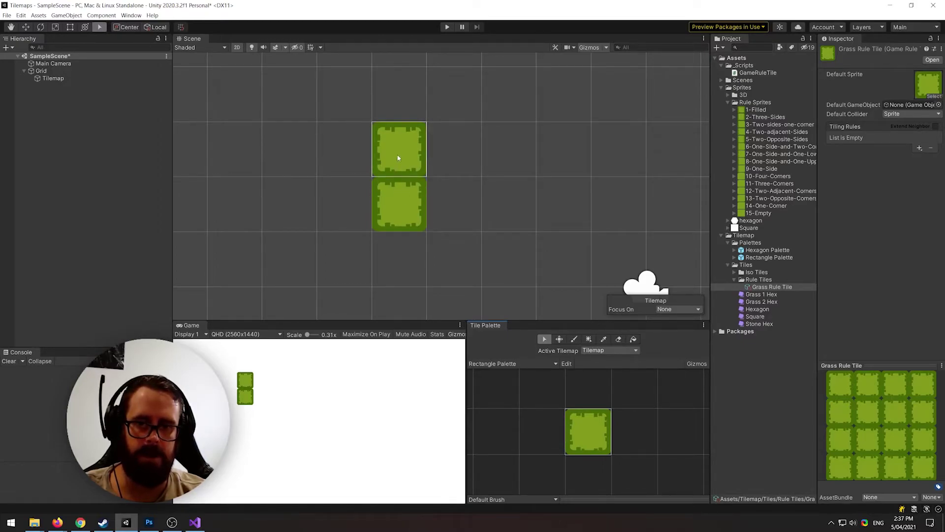
# Add a tiling rule to the Grass Rule Tile and assign it the 2-Three-Sides sprite.
pyautogui.click(759, 118)
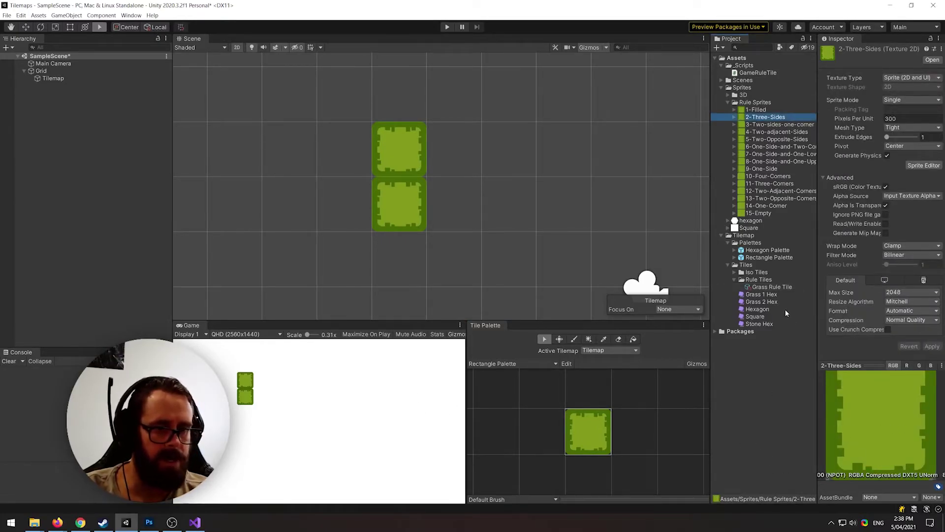
pyautogui.click(758, 286)
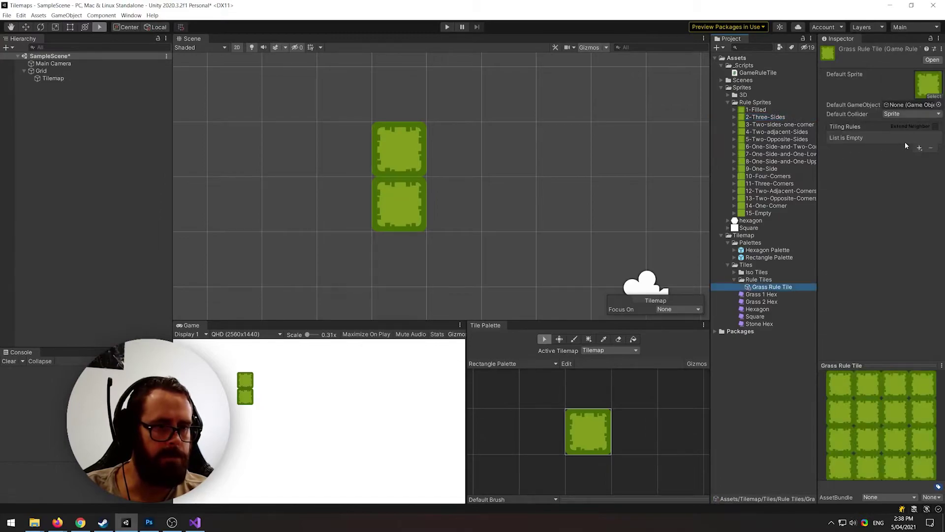
pyautogui.click(920, 149)
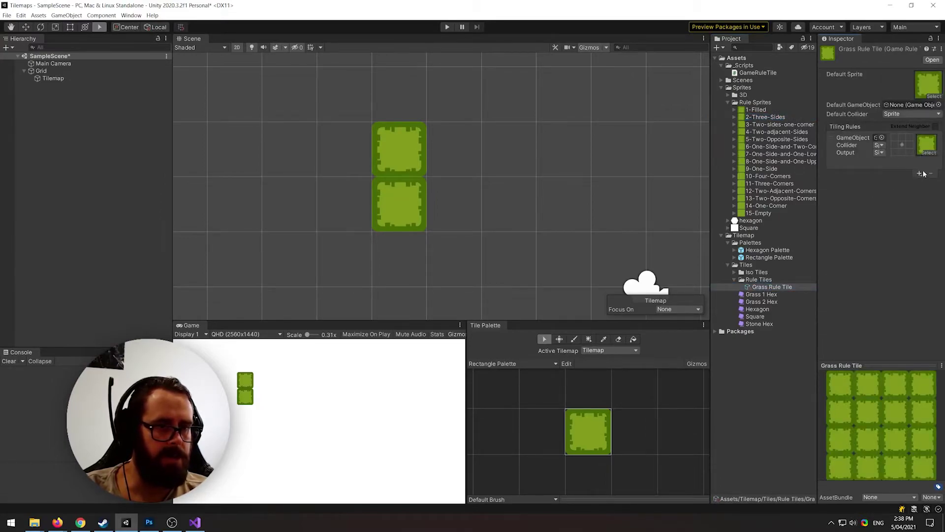
pyautogui.moveTo(758, 118); pyautogui.dragTo(927, 145)
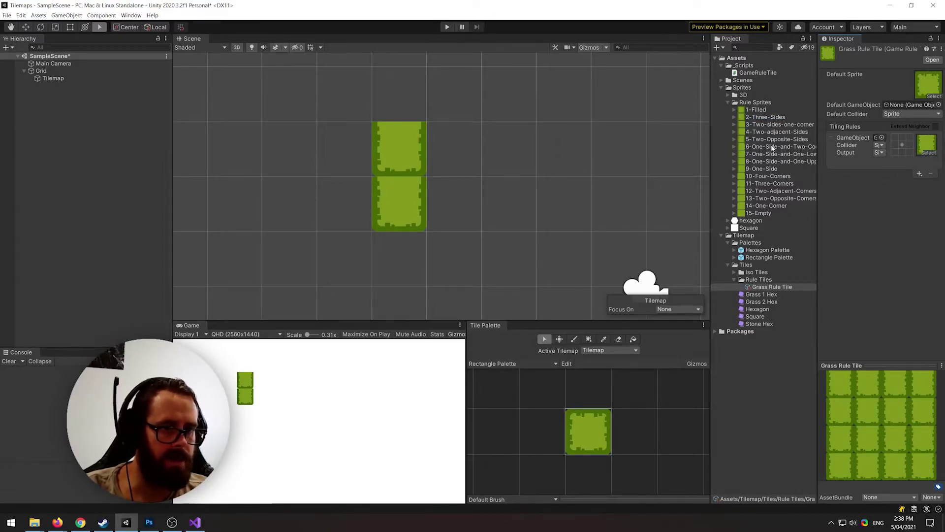
# Set the three-sided rule to require a neighbour above and none on the left, right and below.
pyautogui.click(769, 118)
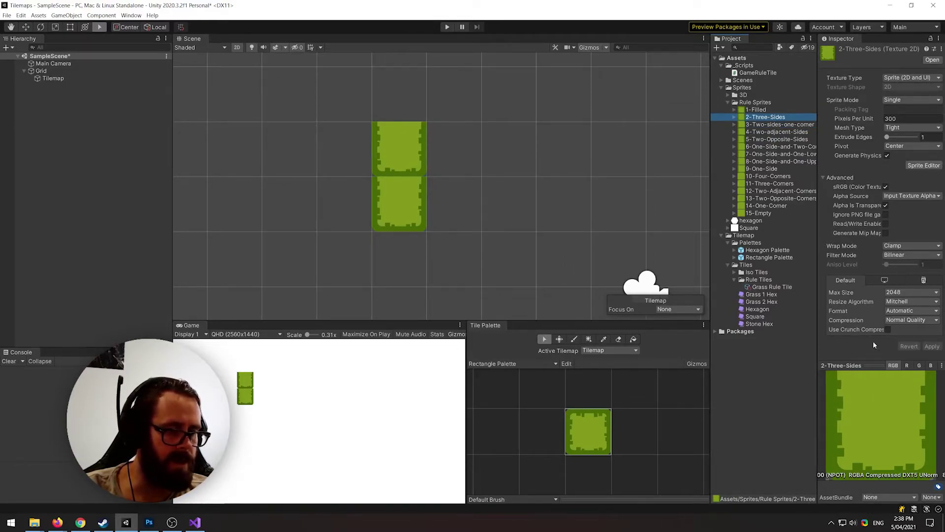
pyautogui.click(772, 286)
pyautogui.click(895, 144)
pyautogui.click(909, 144)
pyautogui.click(901, 151)
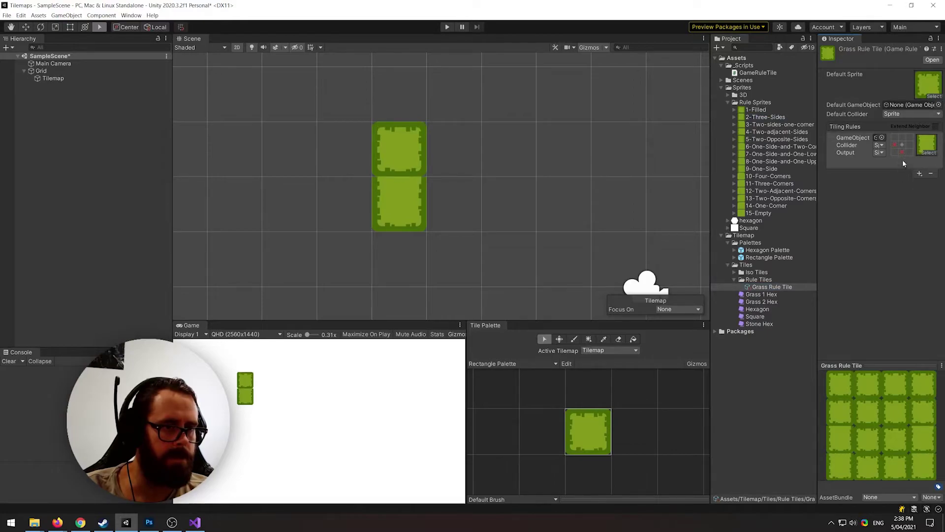
pyautogui.click(903, 137)
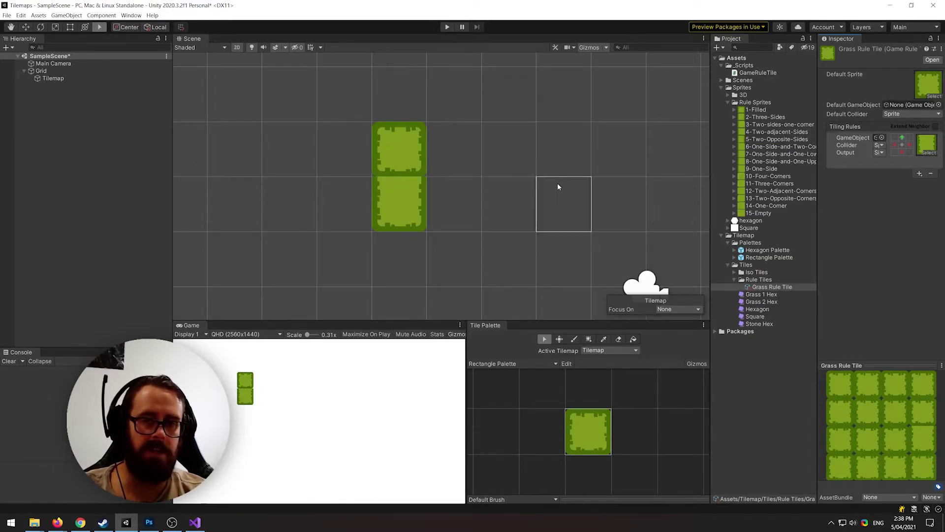
# Cycle the three-sided rule's transform options and leave it set to match in rotated orientations.
pyautogui.click(904, 146)
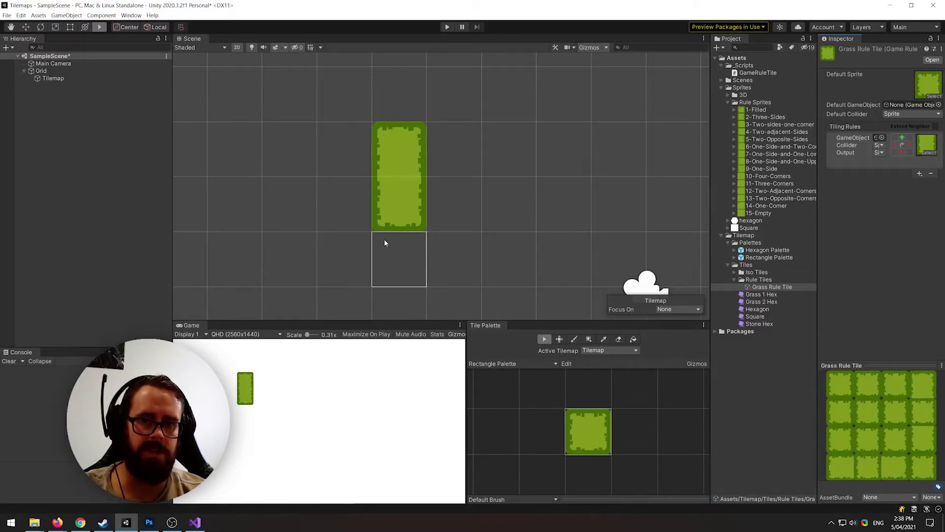
pyautogui.click(903, 147)
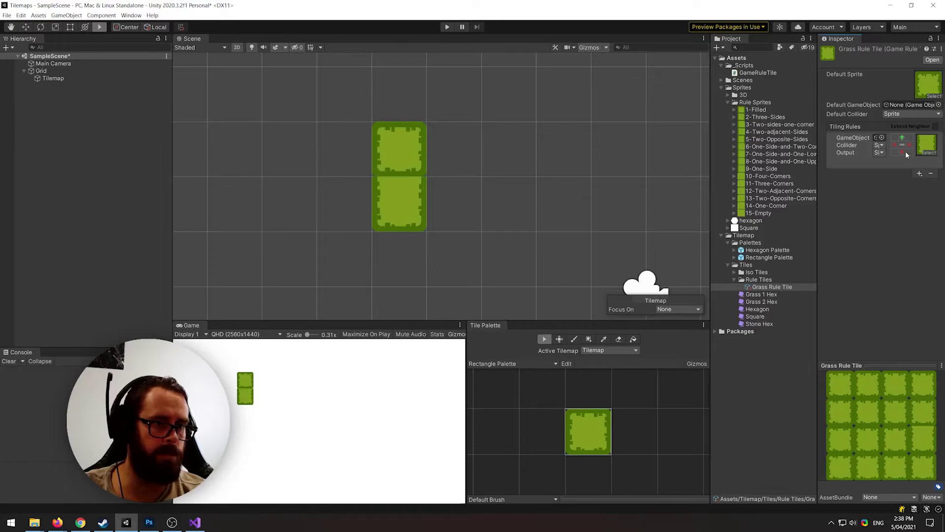
pyautogui.click(903, 147)
pyautogui.click(904, 147)
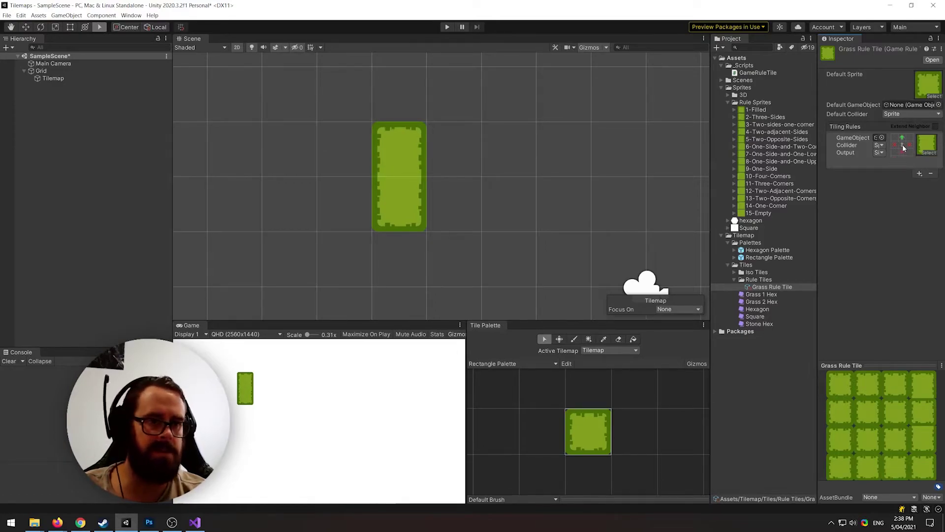
pyautogui.click(903, 147)
pyautogui.click(903, 147)
pyautogui.click(903, 147)
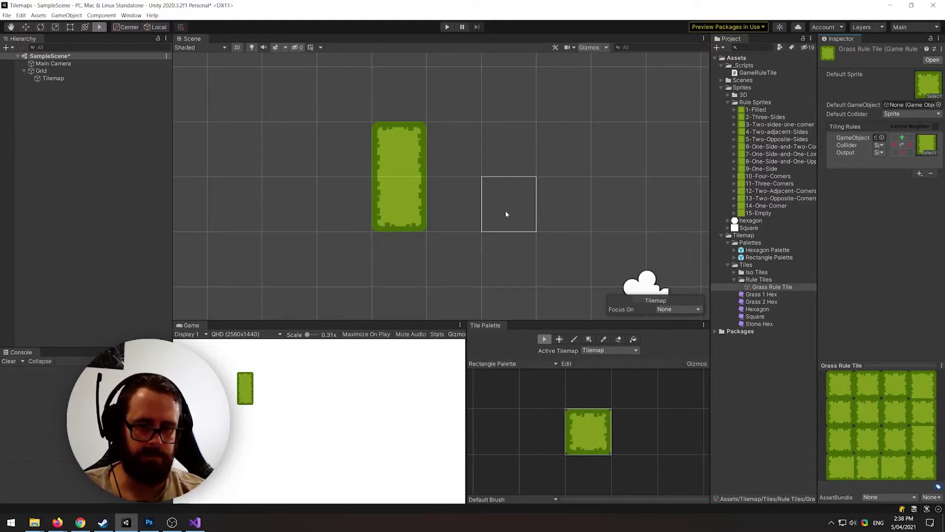
# Paint a third grass rule tile directly below the existing two-tile column.
pyautogui.click(594, 433)
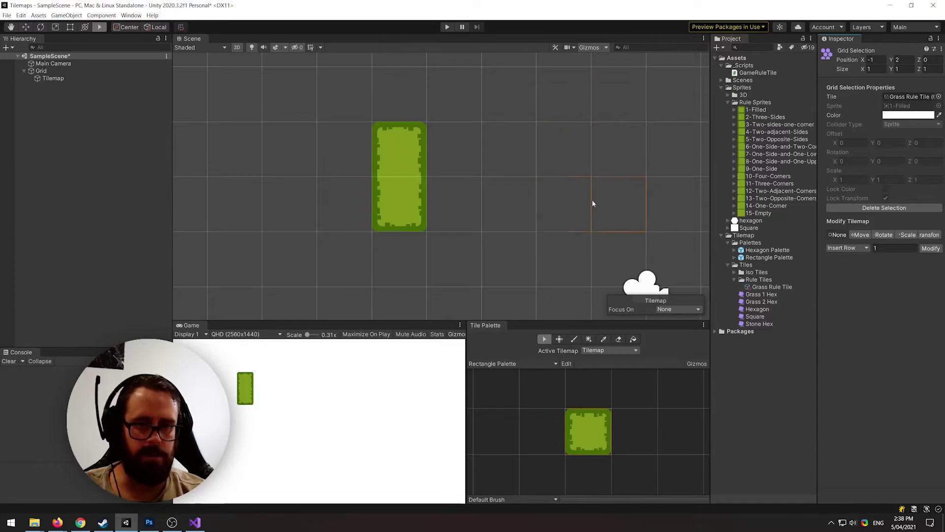
pyautogui.click(574, 339)
pyautogui.click(399, 261)
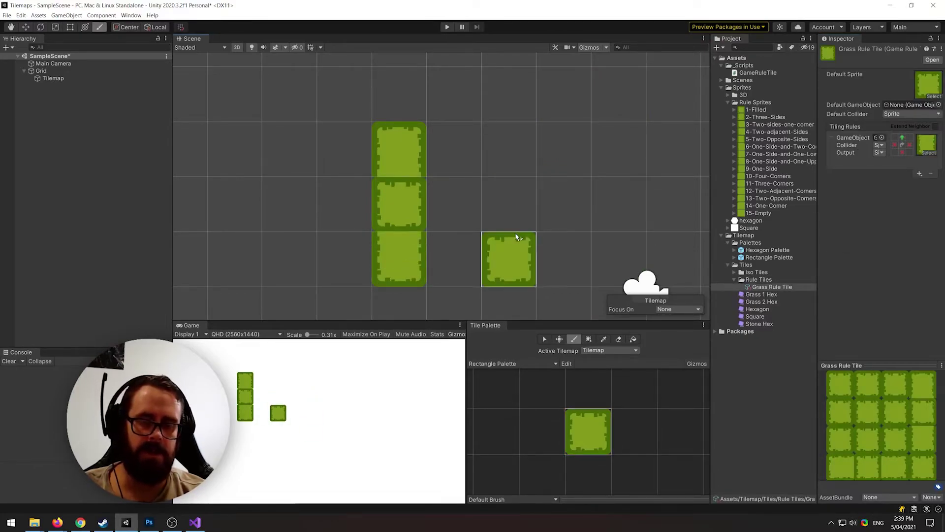
pyautogui.scroll(2, 517, 234)
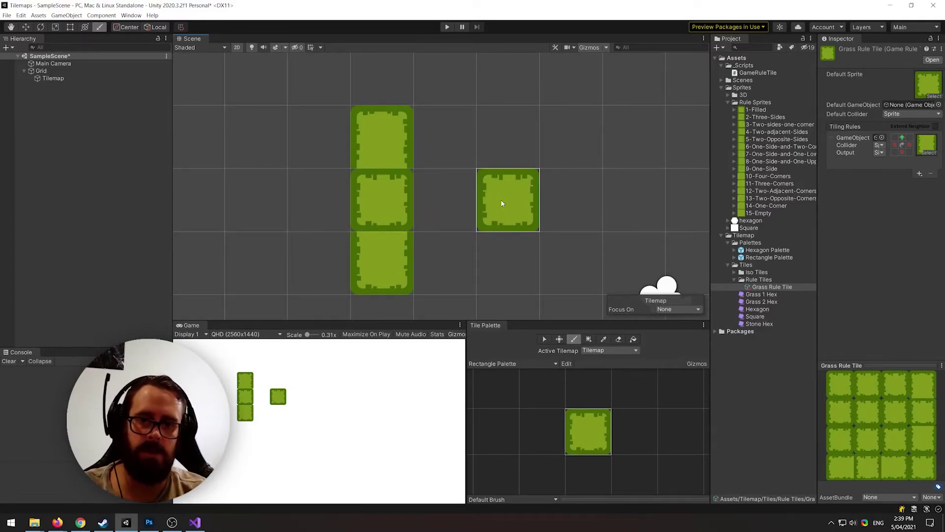
# Add a second tiling rule with the 5-Two-Opposite-Sides sprite, requiring neighbours above and below and none on the left and right.
pyautogui.click(762, 117)
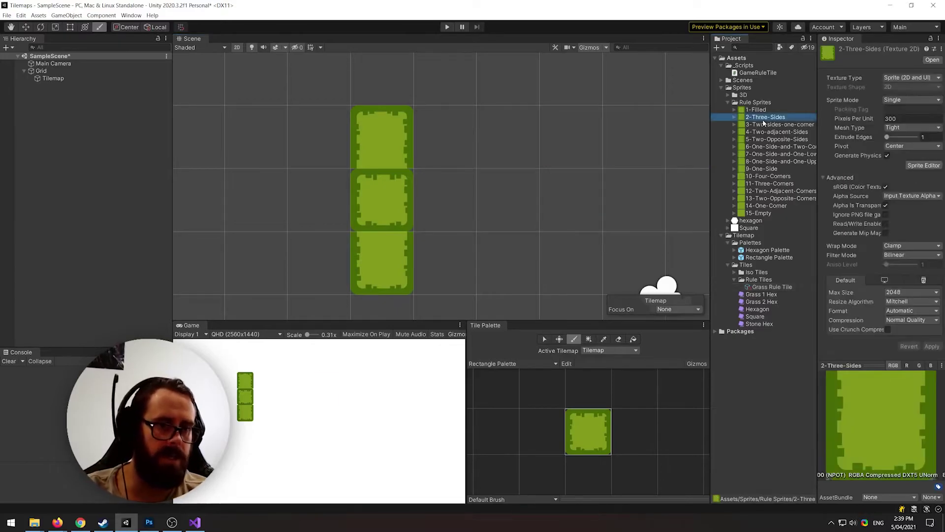
pyautogui.press('Down')
pyautogui.press('Down')
pyautogui.press('Down')
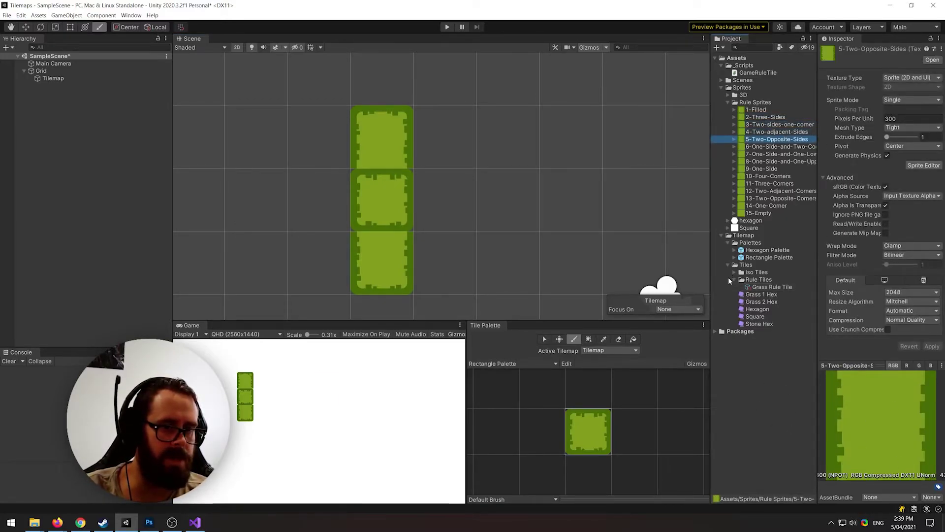
pyautogui.click(758, 287)
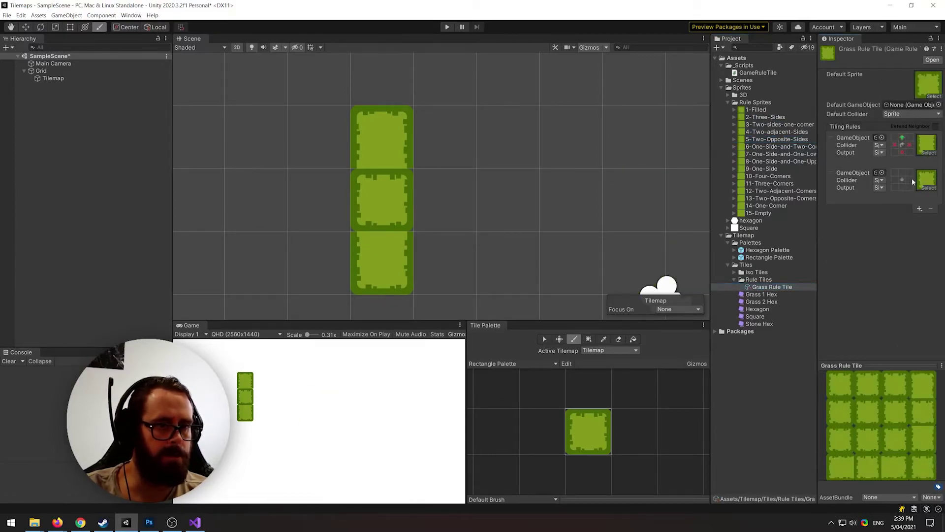
pyautogui.moveTo(758, 142); pyautogui.dragTo(927, 179)
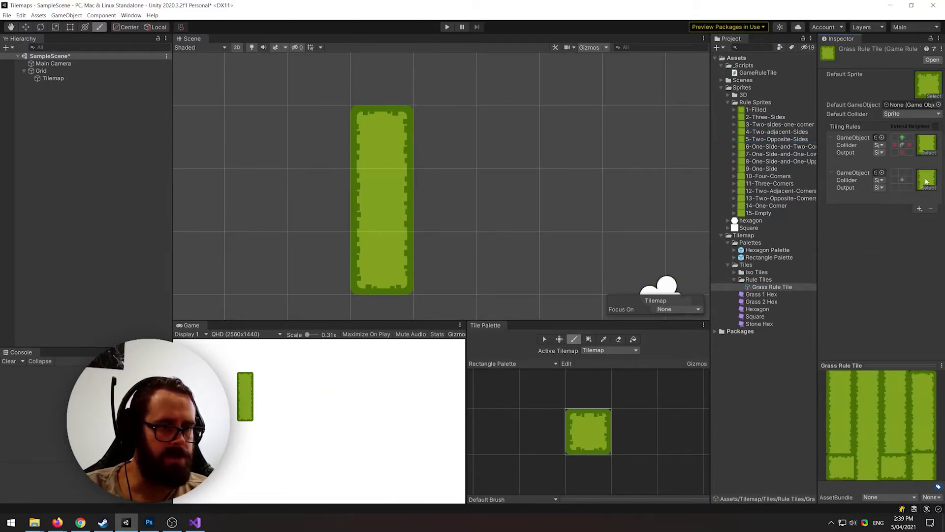
pyautogui.click(895, 180)
pyautogui.click(910, 180)
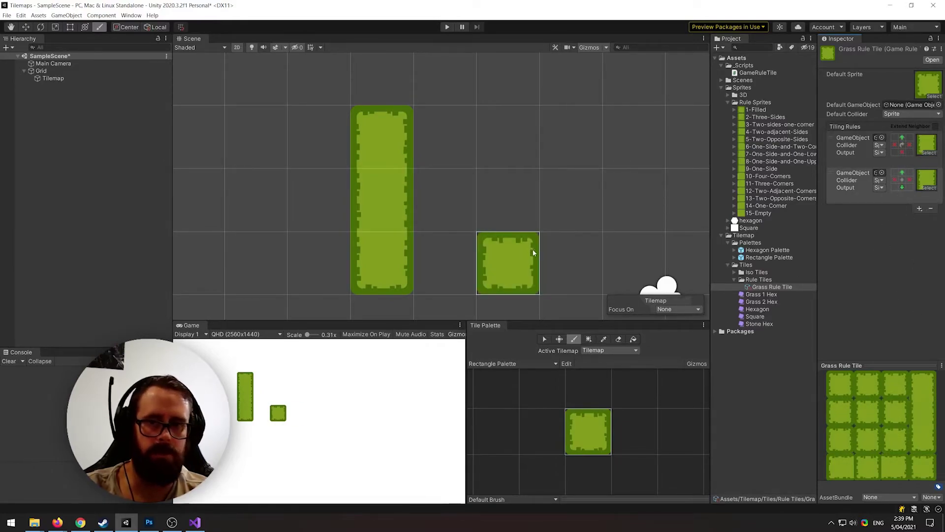
# Paint a horizontal row of three grass rule tiles to the right of the vertical column.
pyautogui.scroll(-1, 555, 177)
pyautogui.moveTo(557, 197); pyautogui.dragTo(447, 157, button='middle')
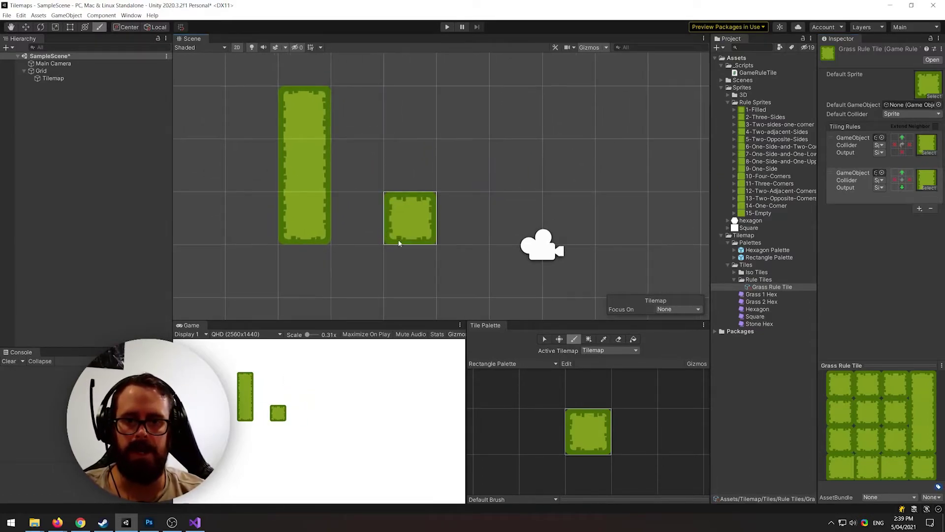
pyautogui.click(415, 160)
pyautogui.moveTo(465, 165); pyautogui.dragTo(515, 166)
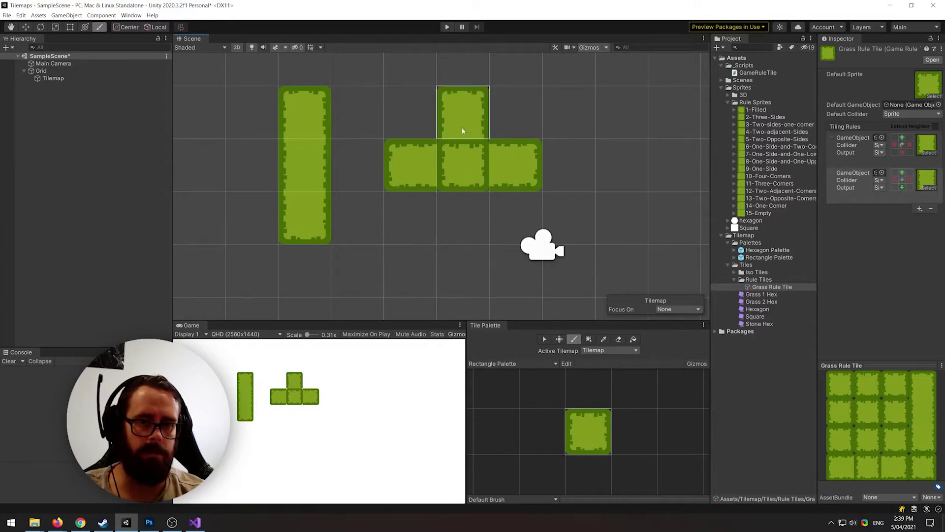
# Set the 5-Two-Opposite-Sides rule to match rotated orientations and paint a grass rule tile left of the vertical column's middle tile.
pyautogui.click(903, 180)
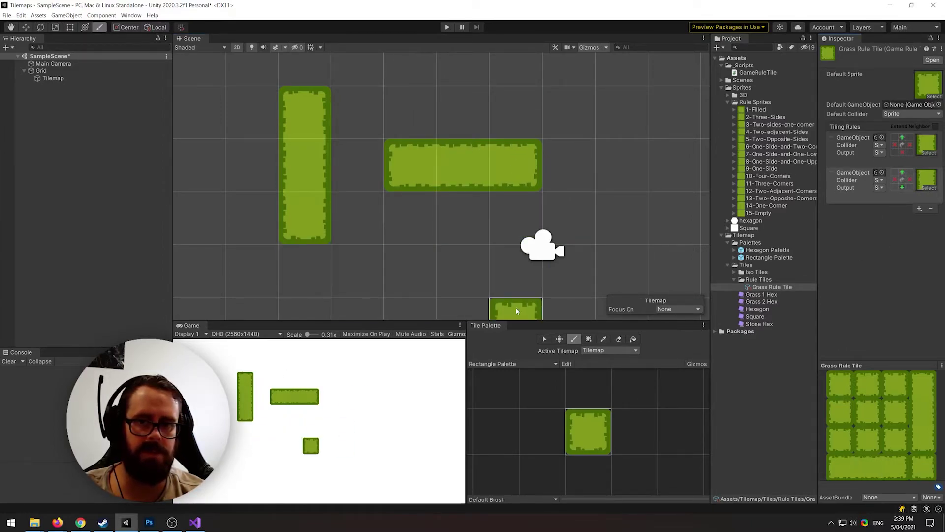
pyautogui.scroll(-2, 474, 287)
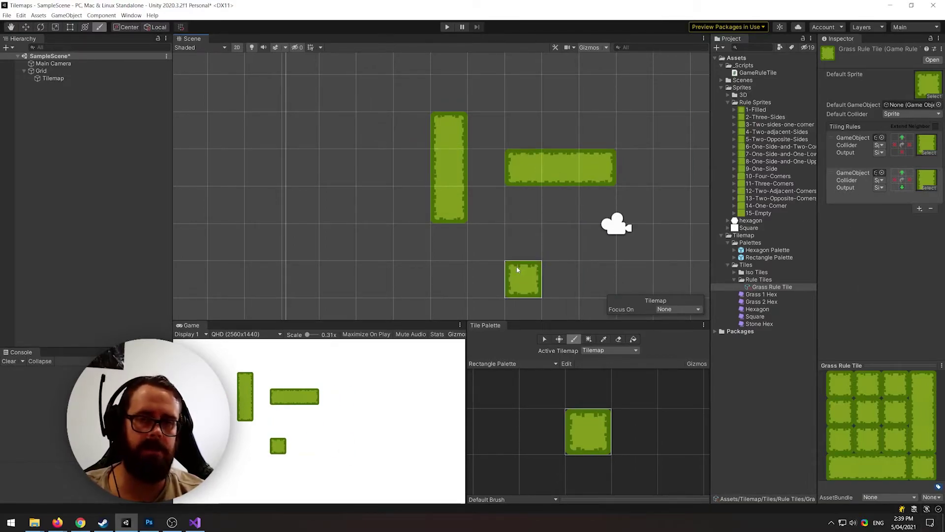
pyautogui.click(417, 167)
pyautogui.scroll(2, 526, 218)
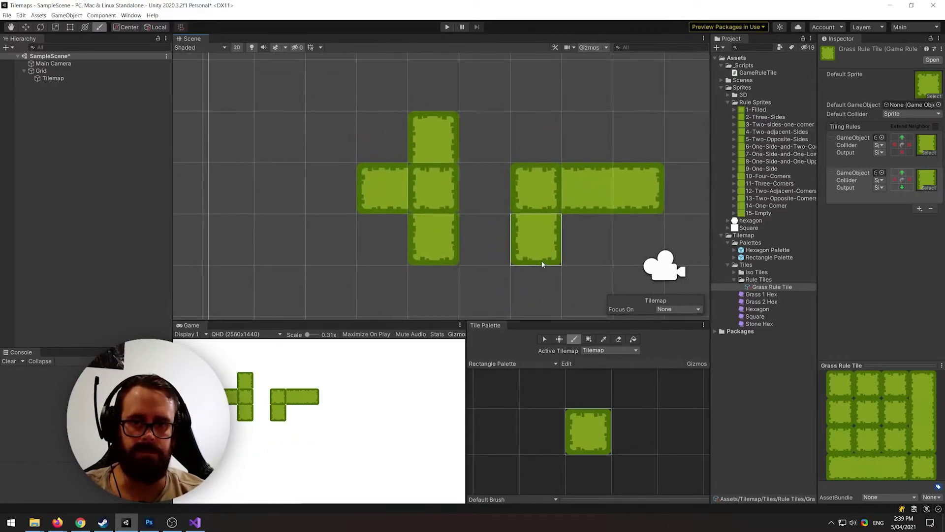
pyautogui.click(545, 339)
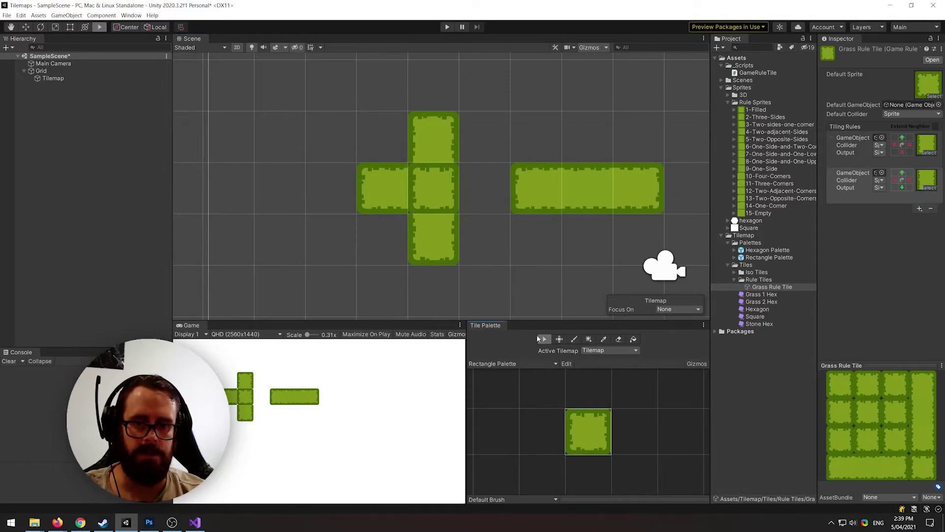
pyautogui.scroll(2, 464, 183)
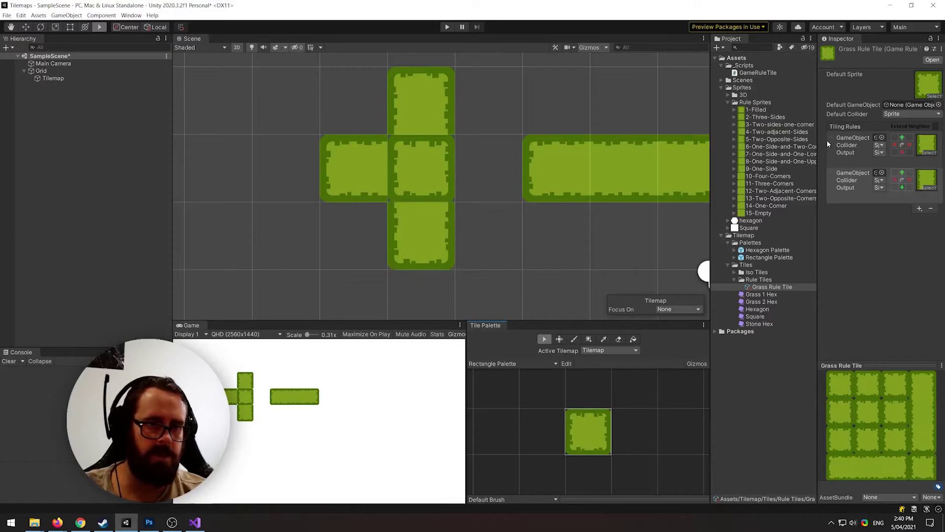
# Examine the rule sprites from 2-Three-Sides through 6-One-Side-and-Two-Corners in an enlarged preview.
pyautogui.click(758, 118)
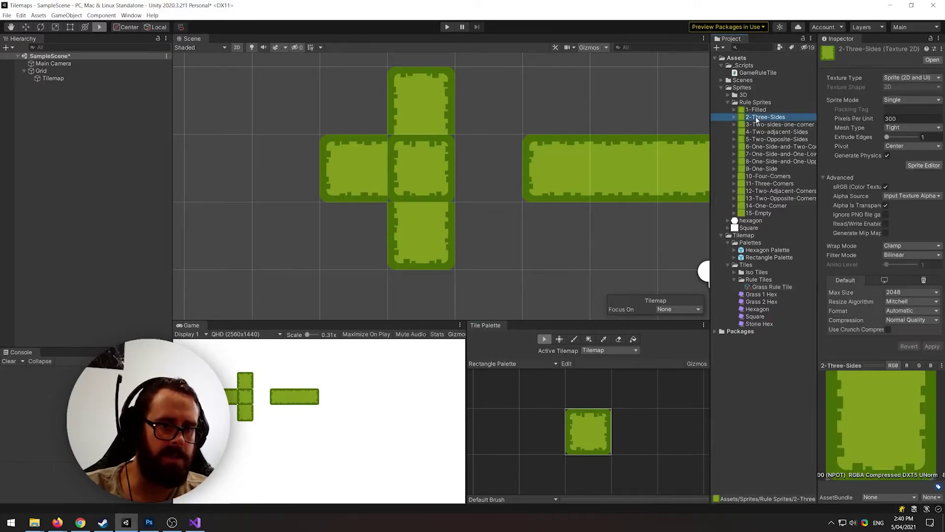
pyautogui.press('Down')
pyautogui.press('Down')
pyautogui.press('Down')
pyautogui.press('Down')
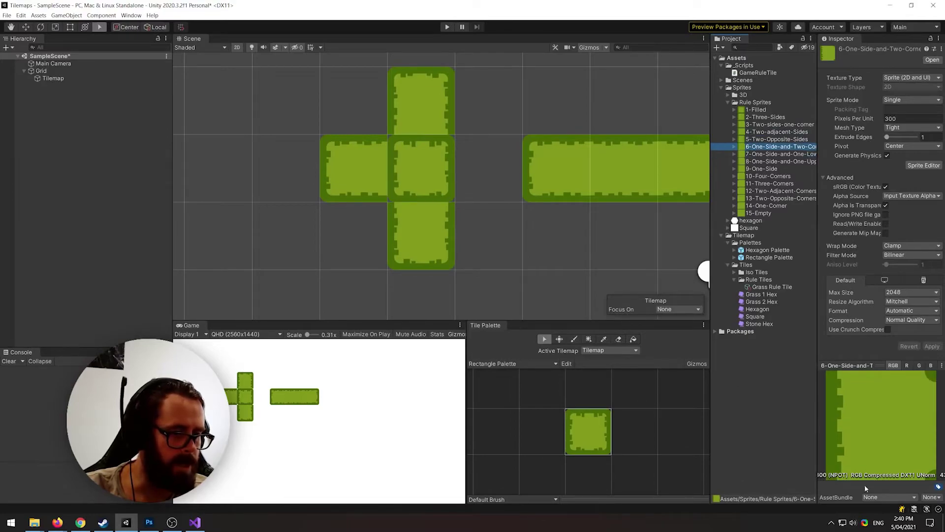
pyautogui.moveTo(861, 367); pyautogui.dragTo(861, 311)
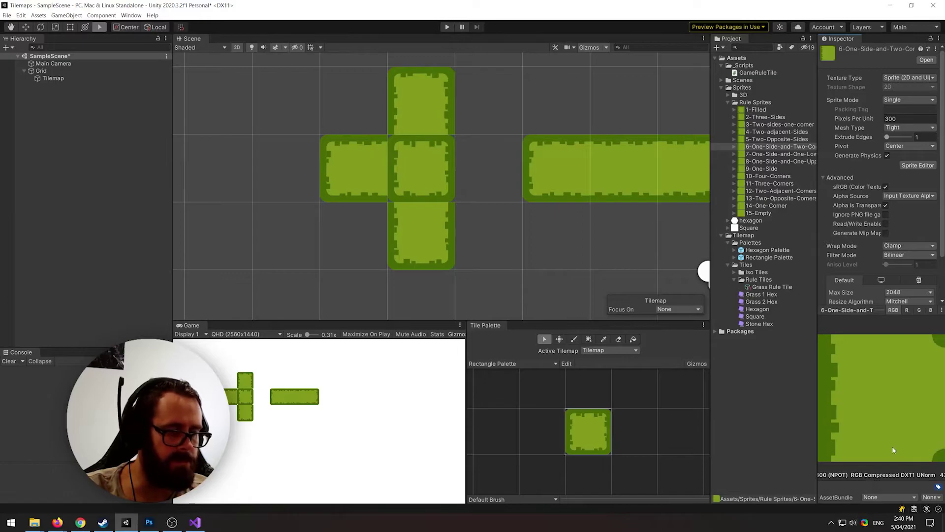
pyautogui.click(782, 148)
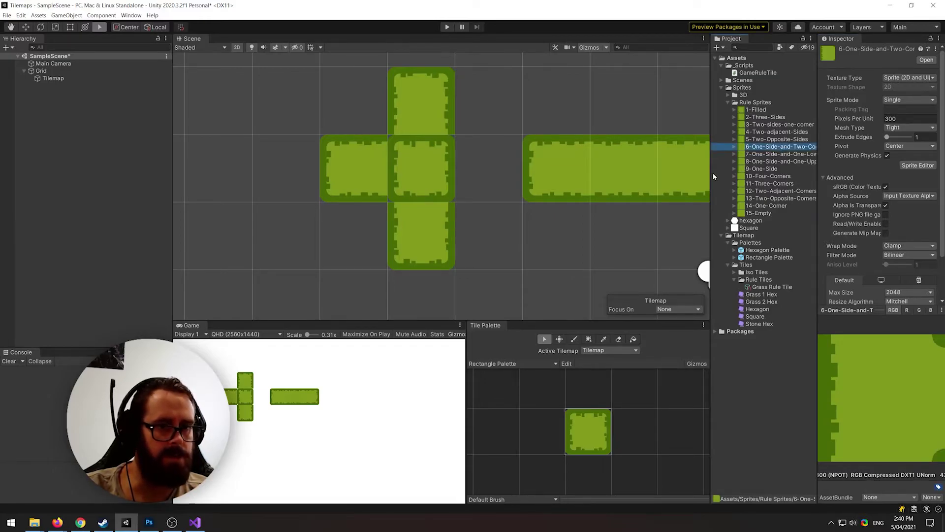
# Add a third Grass Rule Tile rule with the 6-One-Side-and-Two-Corners sprite: neighbours above, right and below, none left, plus an upper-right corner condition.
pyautogui.click(772, 286)
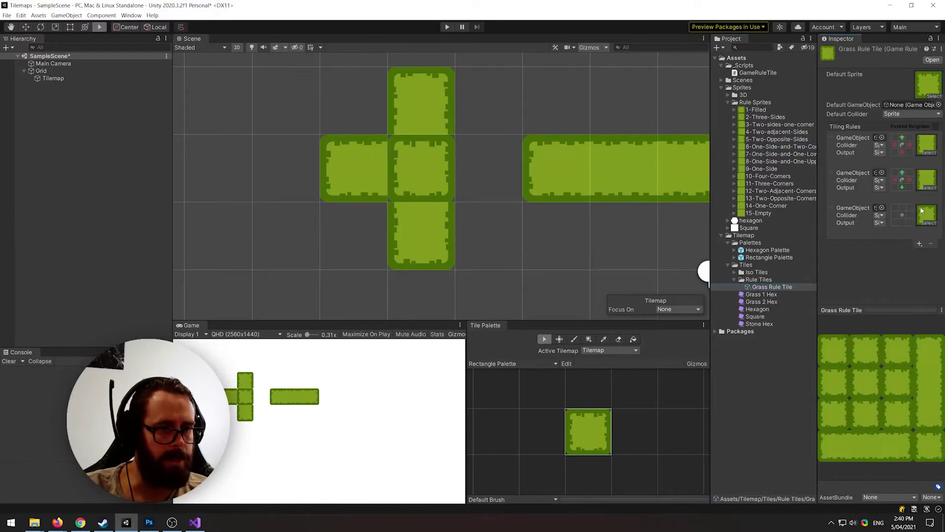
pyautogui.moveTo(774, 149); pyautogui.dragTo(927, 216)
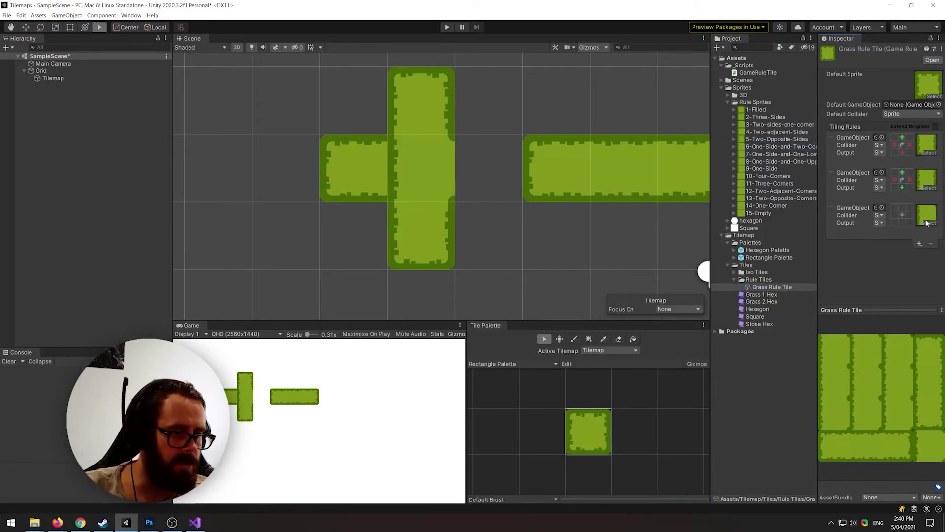
pyautogui.click(894, 215)
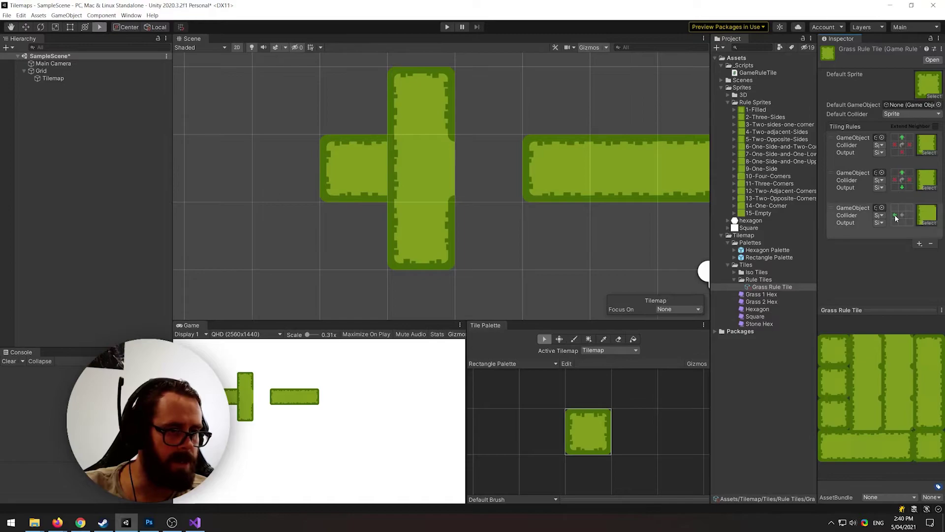
pyautogui.click(895, 215)
pyautogui.click(902, 222)
pyautogui.click(902, 209)
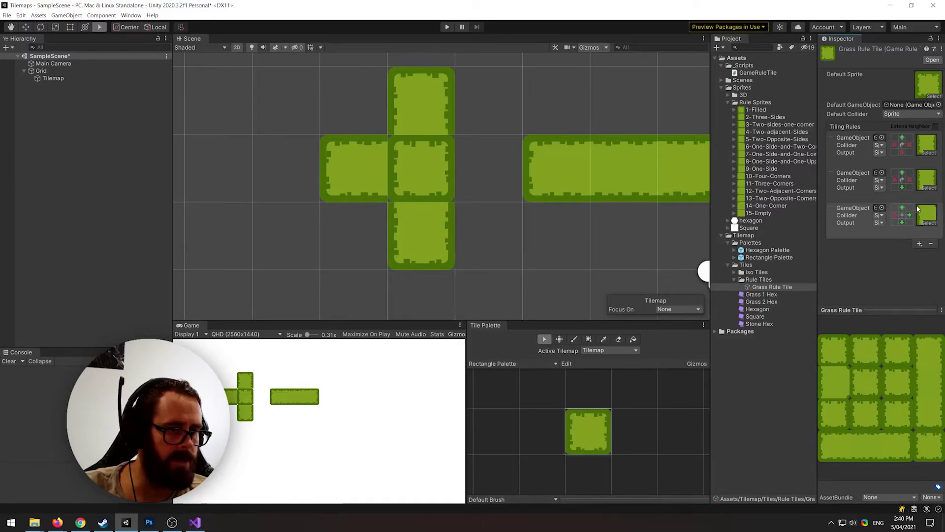
pyautogui.click(910, 208)
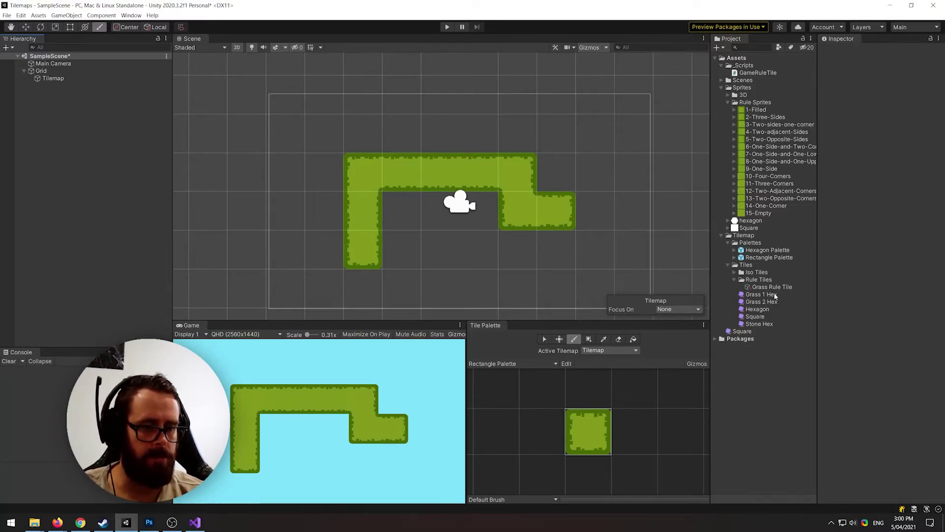
# Add the Square tile to the palette beside the grass rule tile and paint a horizontal row of five squares above the grass.
pyautogui.click(752, 74)
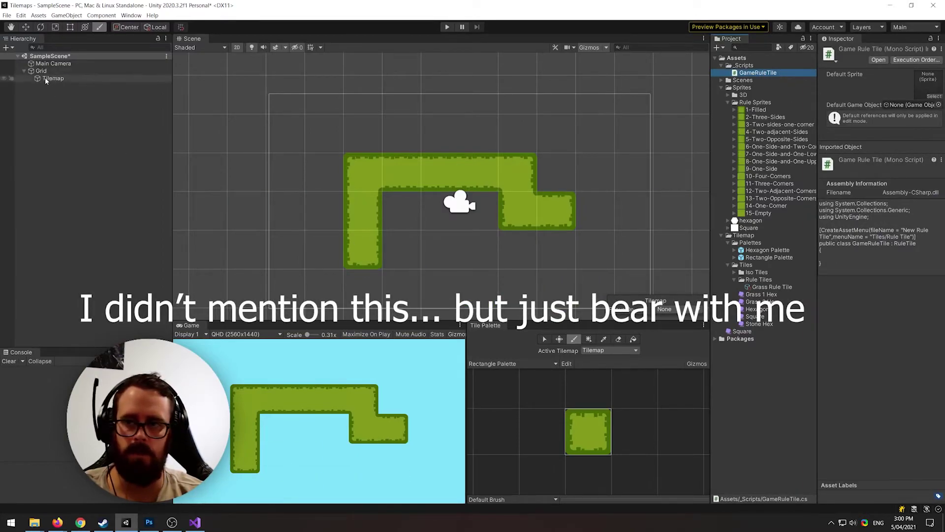
pyautogui.click(81, 148)
pyautogui.moveTo(756, 316); pyautogui.dragTo(665, 444)
pyautogui.click(640, 443)
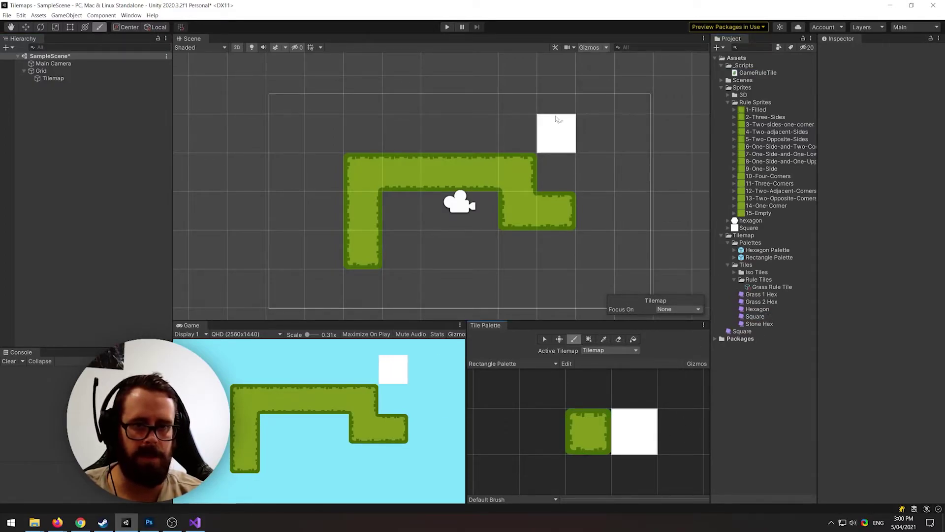
pyautogui.moveTo(556, 119); pyautogui.dragTo(397, 124)
# Try tinting the Square tile dark red (9F4343) and discard the colour change.
pyautogui.click(765, 316)
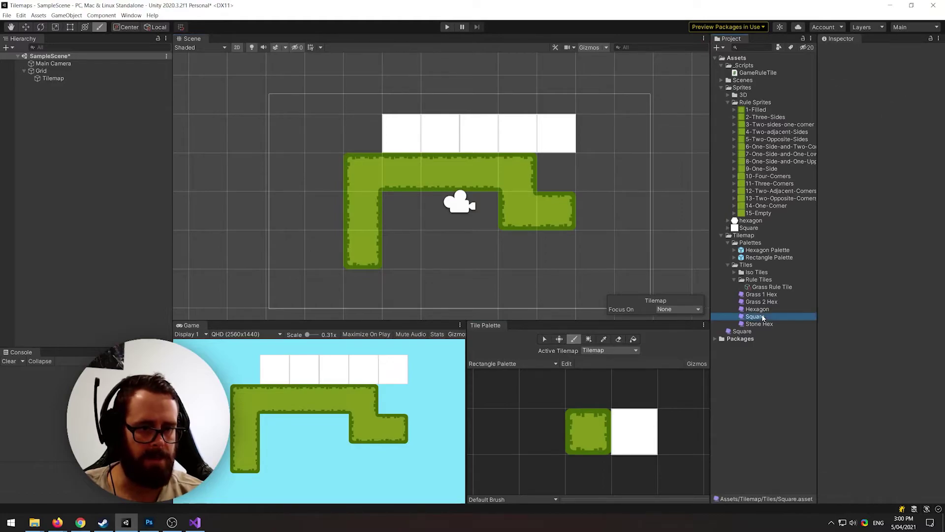
pyautogui.click(903, 109)
pyautogui.moveTo(897, 165); pyautogui.dragTo(892, 177)
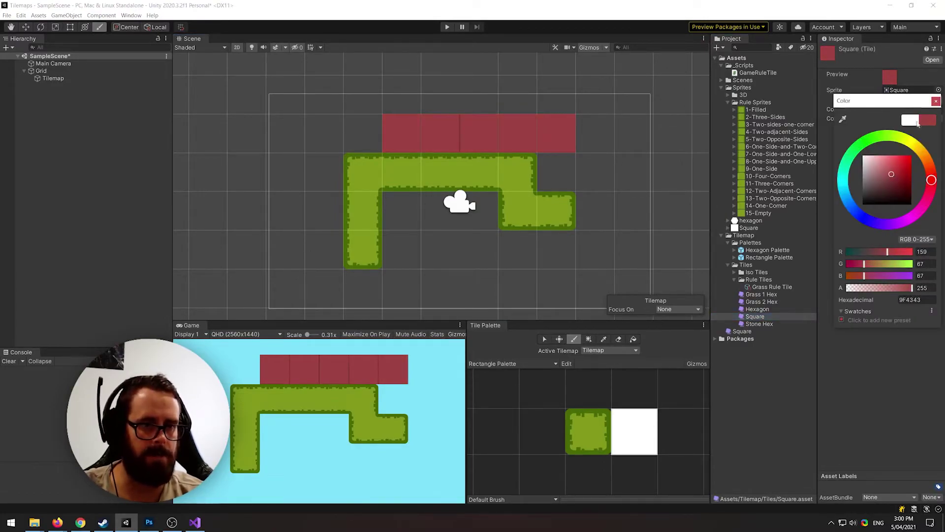
pyautogui.press('Escape')
# Examine the Grass Rule Tile's properties and tiling rules with its preview area shrunk.
pyautogui.click(772, 287)
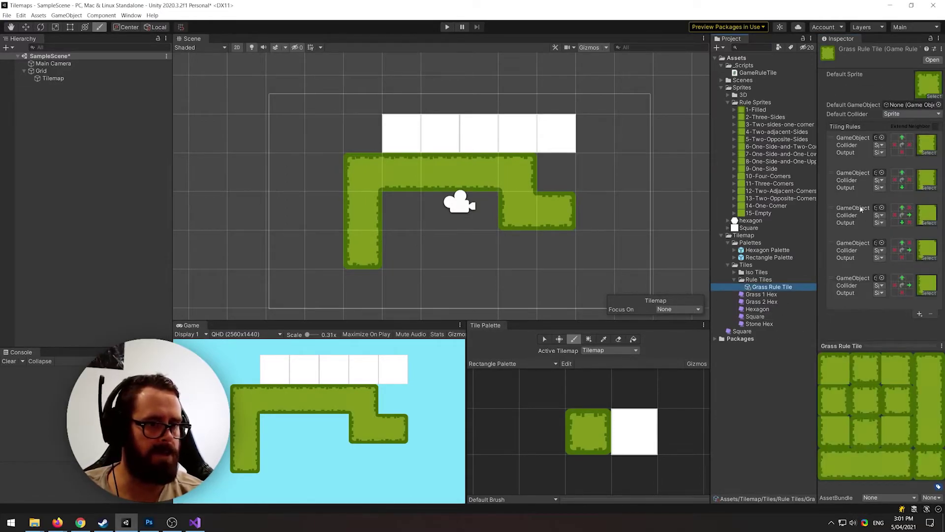
pyautogui.moveTo(878, 346); pyautogui.dragTo(880, 418)
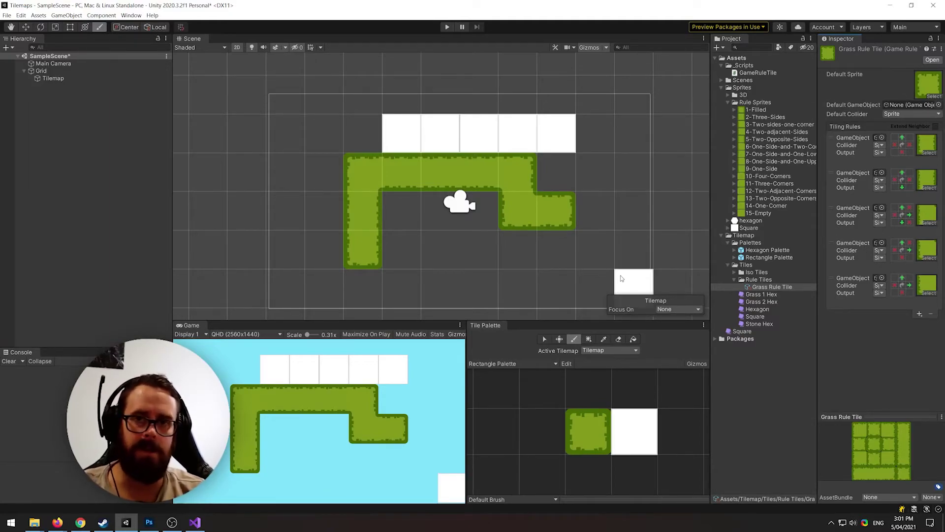
# Open the GameRuleTile script in Visual Studio, declare a public Color field named Color in the class, and save the file.
pyautogui.doubleClick(757, 73)
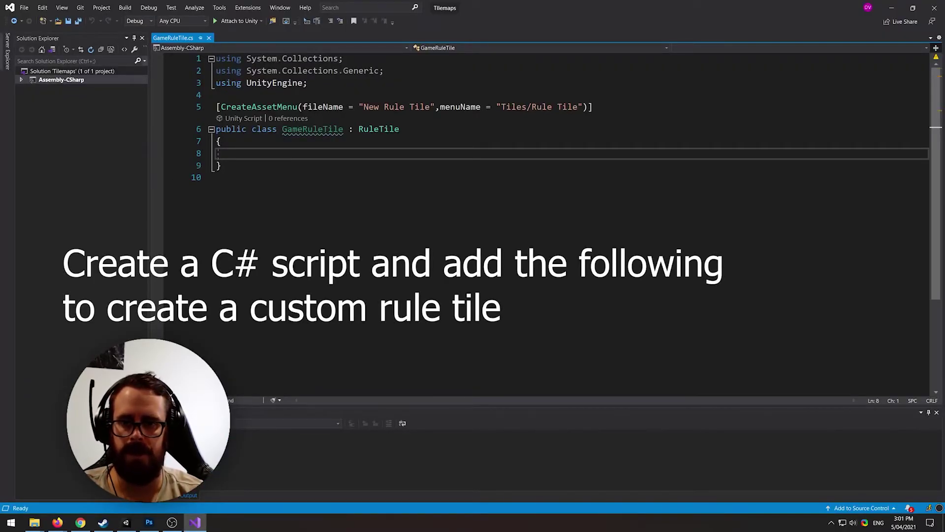
pyautogui.write('public ')
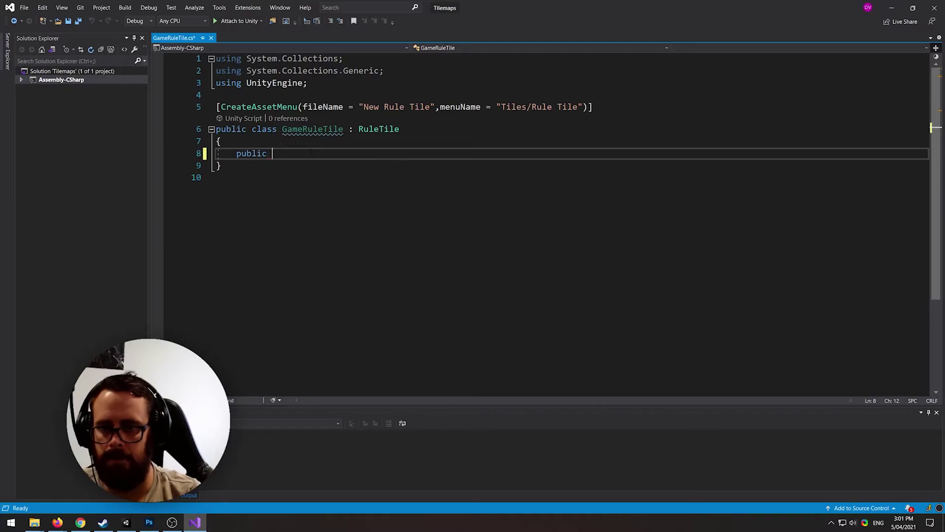
pyautogui.write('color Color;')
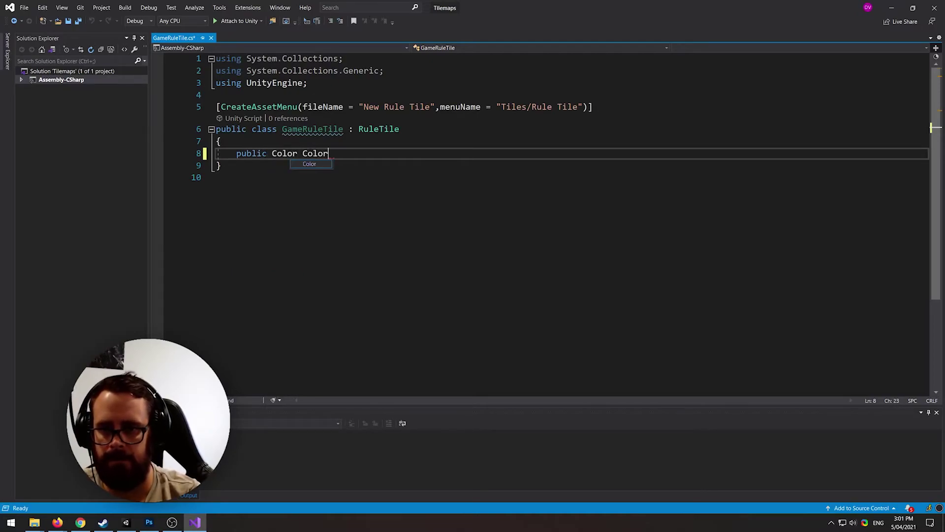
pyautogui.press('Return')
pyautogui.press('Return')
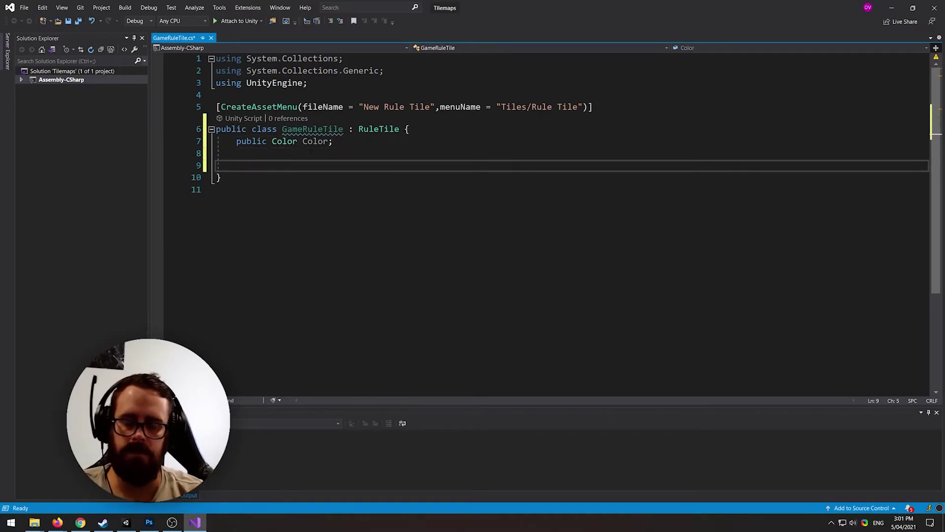
pyautogui.hotkey('ctrl', 's')
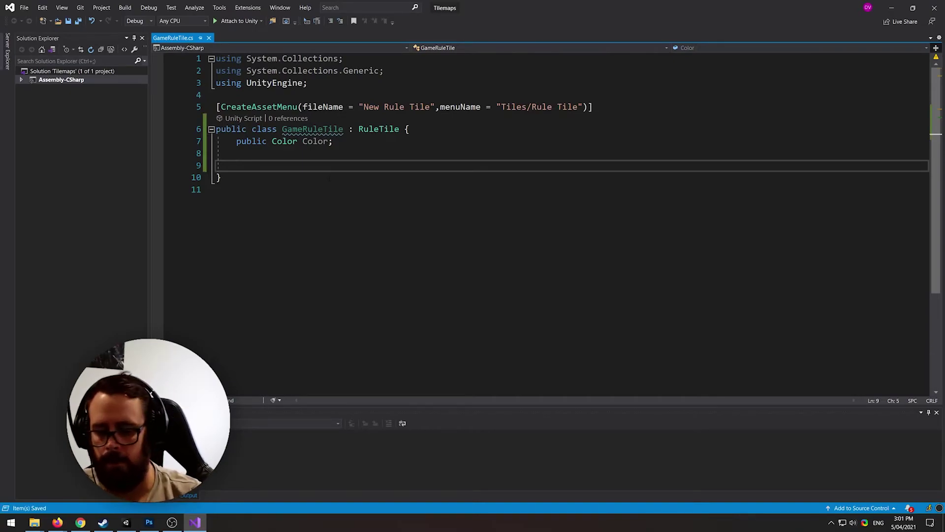
# Add an override of the GetTileData method below the Color field.
pyautogui.write('over')
pyautogui.press('Down')
pyautogui.press('Down')
pyautogui.press('Down')
pyautogui.press('Down')
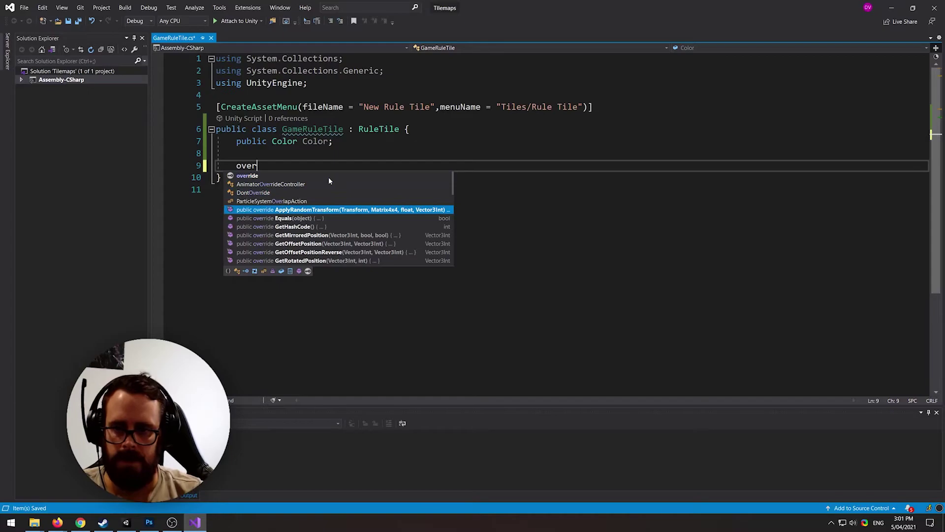
pyautogui.press('Down')
pyautogui.press('Down')
pyautogui.press('Down')
pyautogui.press('Down')
pyautogui.press('Down')
pyautogui.press('Down')
pyautogui.press('Down')
pyautogui.press('Down')
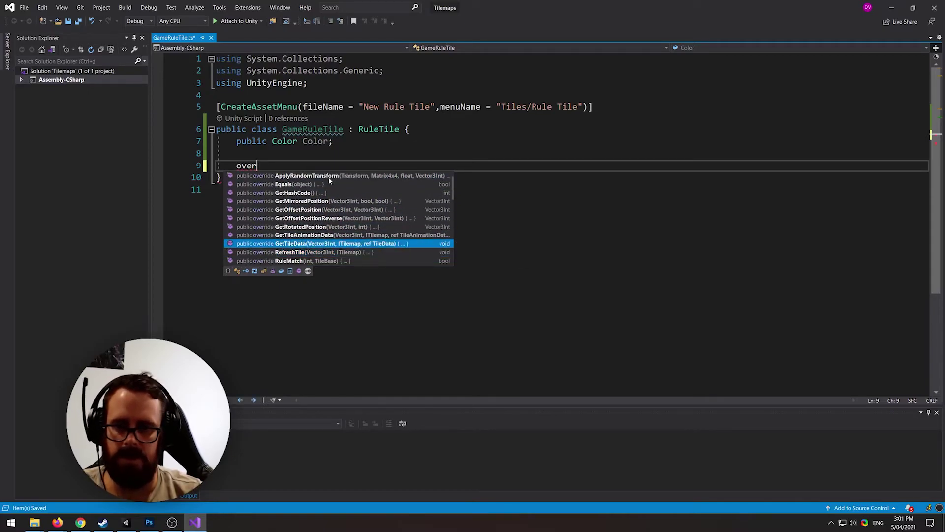
pyautogui.press('Return')
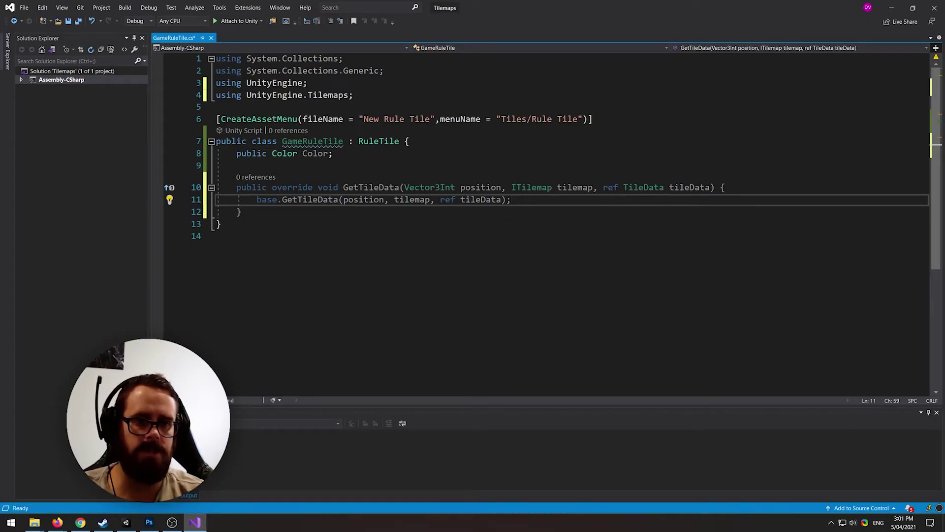
# Below the base call in GetTileData, assign the Color field to tileData.color.
pyautogui.press('Return')
pyautogui.press('Return')
pyautogui.press('Return')
pyautogui.press('Up')
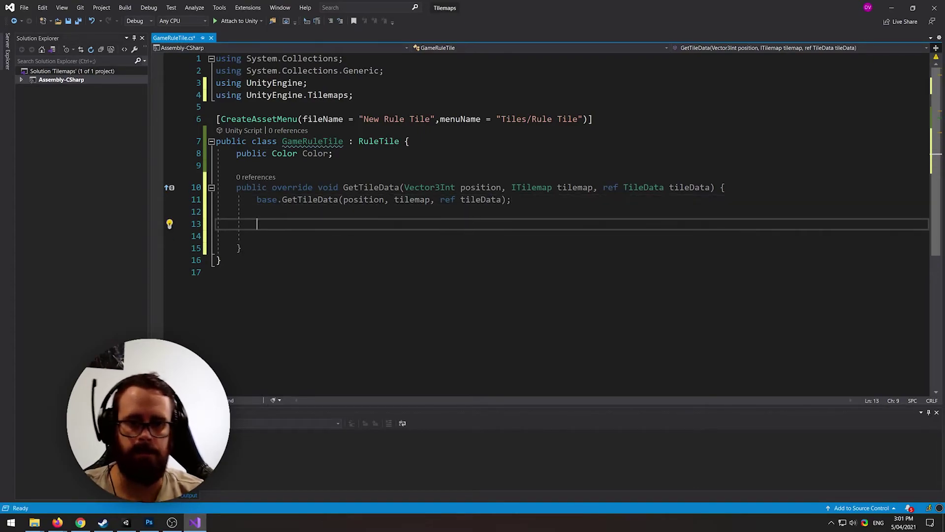
pyautogui.click(711, 188)
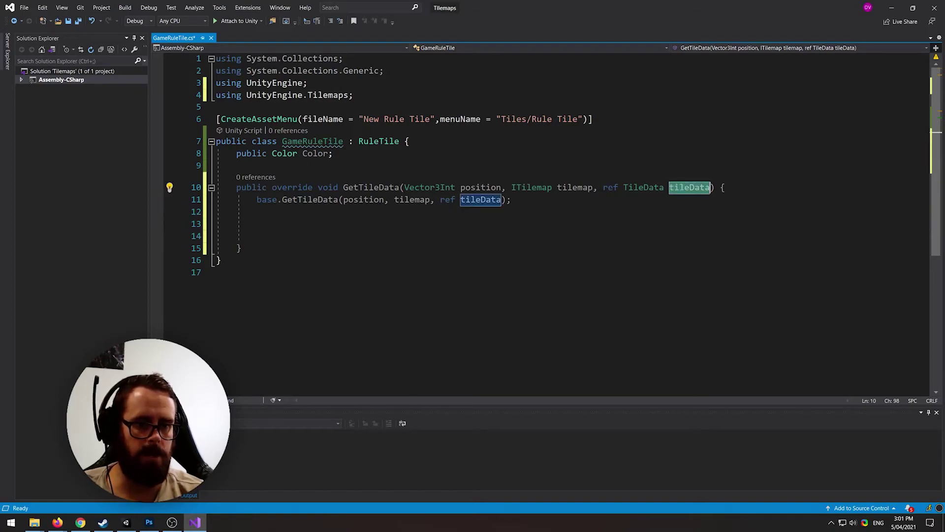
pyautogui.press('Down')
pyautogui.press('Down')
pyautogui.press('Down')
pyautogui.write('tileData.')
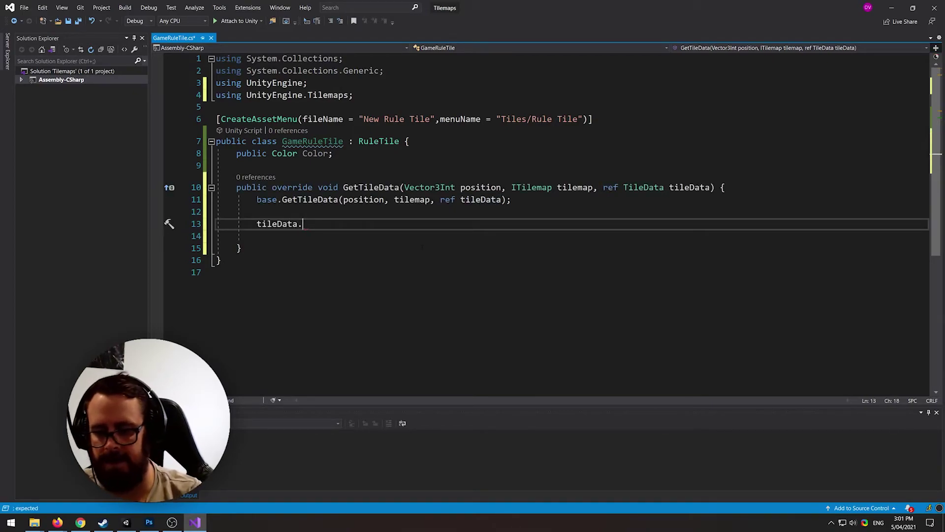
pyautogui.write('color ')
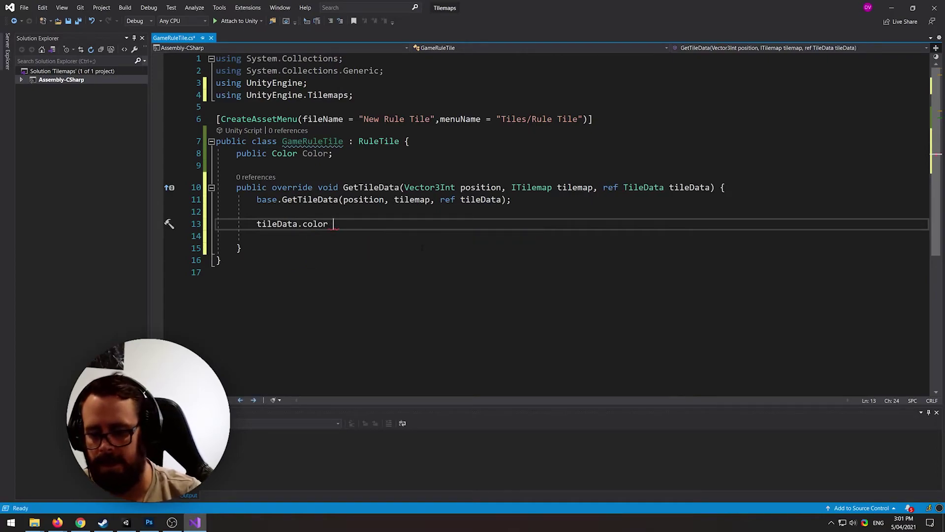
pyautogui.write('= Color;')
# Below the color assignment in GetTileData, set tileData.flags to TileFlags.LockColor and save the script.
pyautogui.press('Return')
pyautogui.write('tileData.')
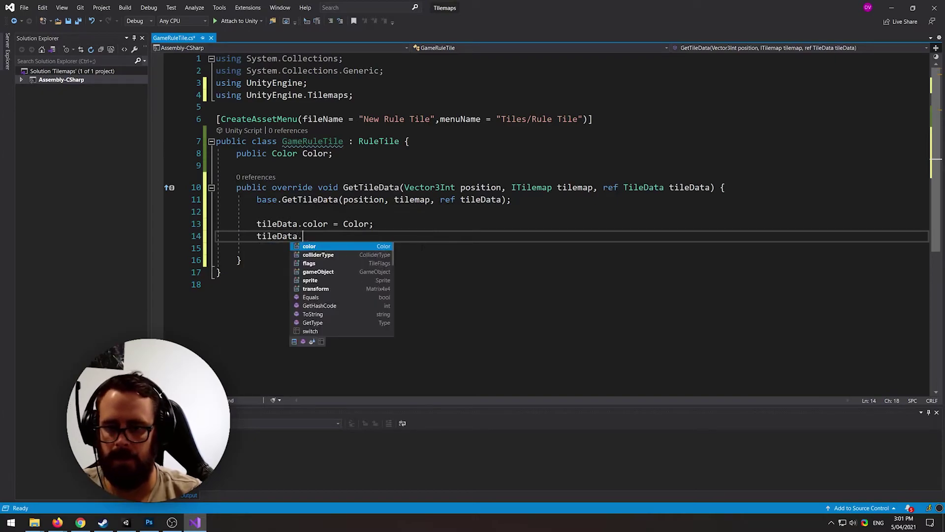
pyautogui.write('flags')
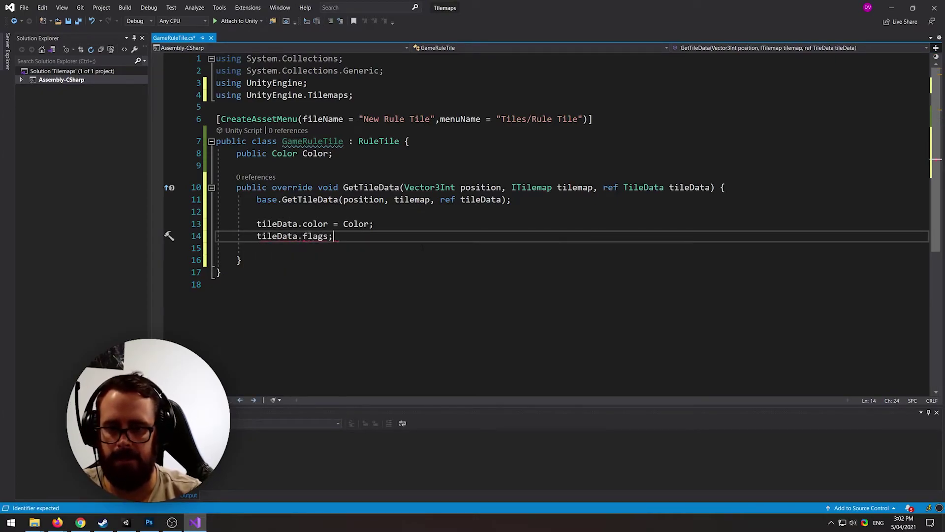
pyautogui.write(' =')
pyautogui.press('Down')
pyautogui.press('Down')
pyautogui.press('Tab')
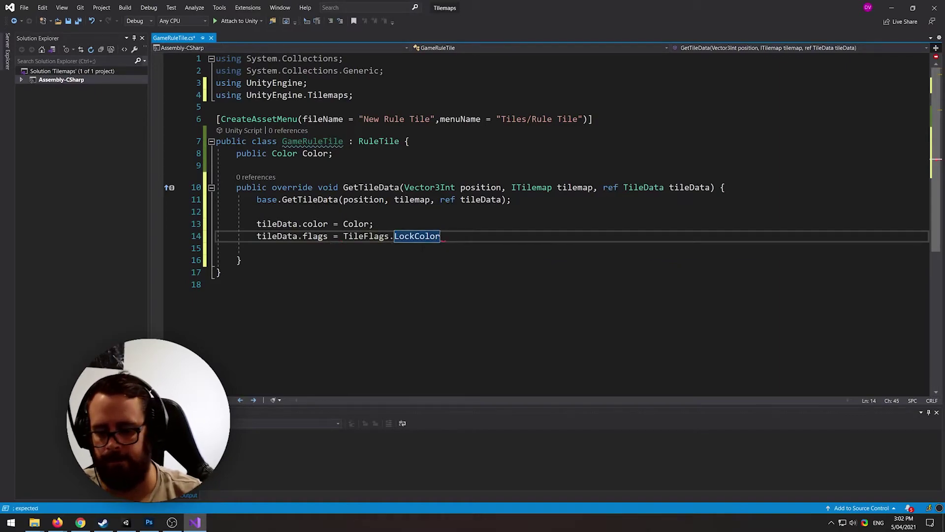
pyautogui.write(';')
pyautogui.hotkey('ctrl', 's')
pyautogui.press('Down')
pyautogui.press('Down')
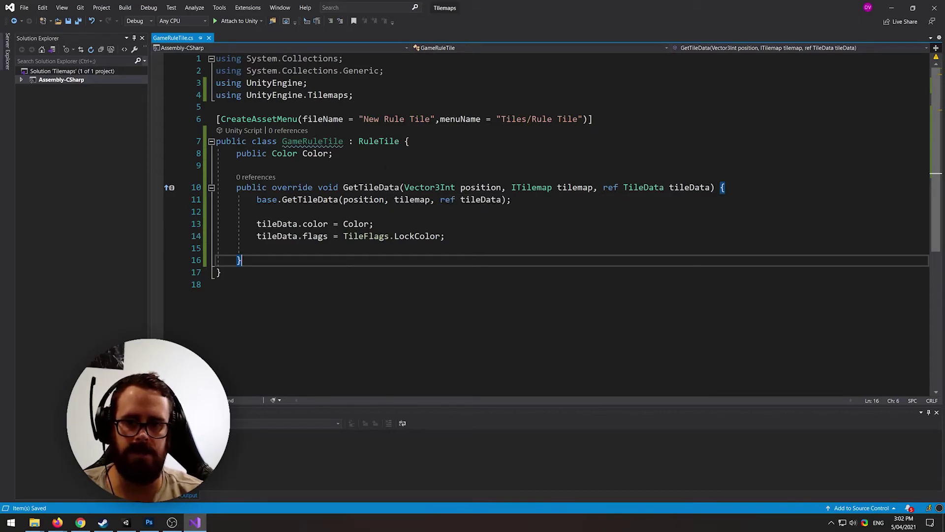
# Switch to Unity and give the Grass Rule Tile a muted red Color tint with alpha 255.
pyautogui.click(126, 523)
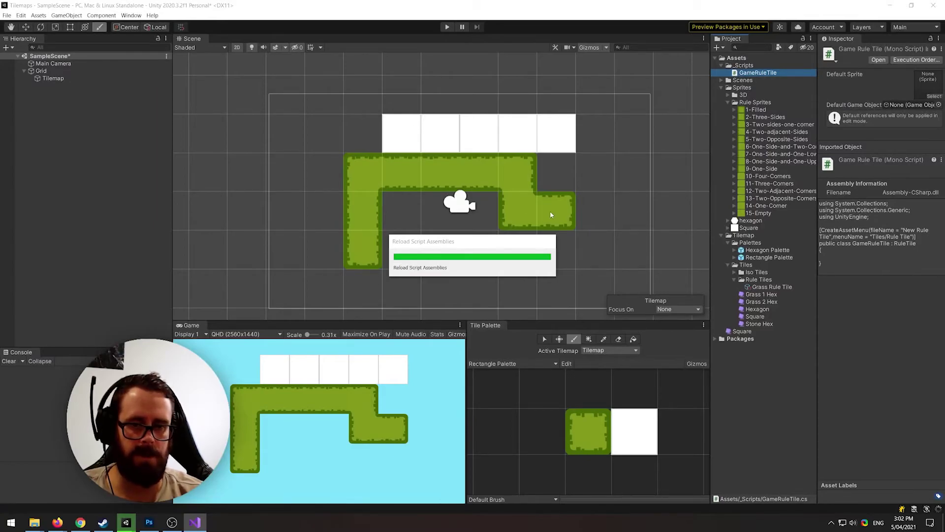
pyautogui.click(760, 287)
pyautogui.click(892, 123)
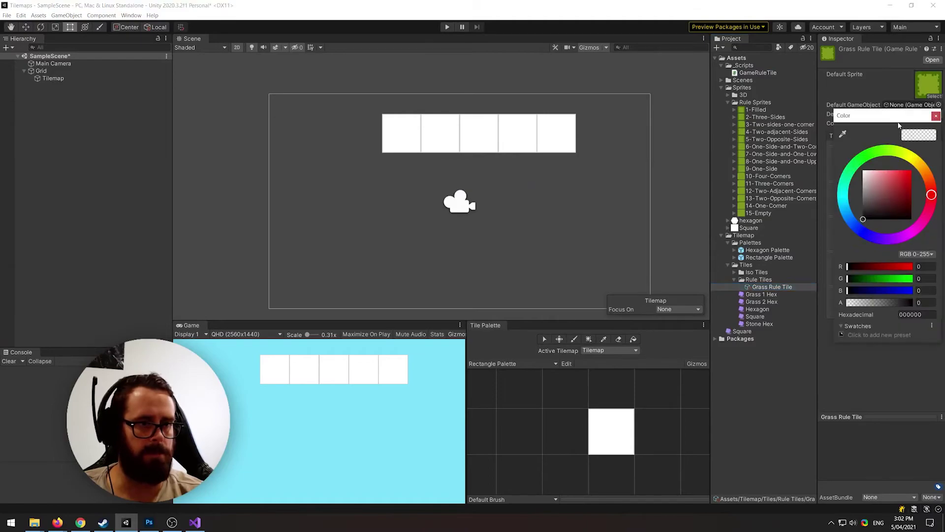
pyautogui.moveTo(887, 303); pyautogui.dragTo(916, 302)
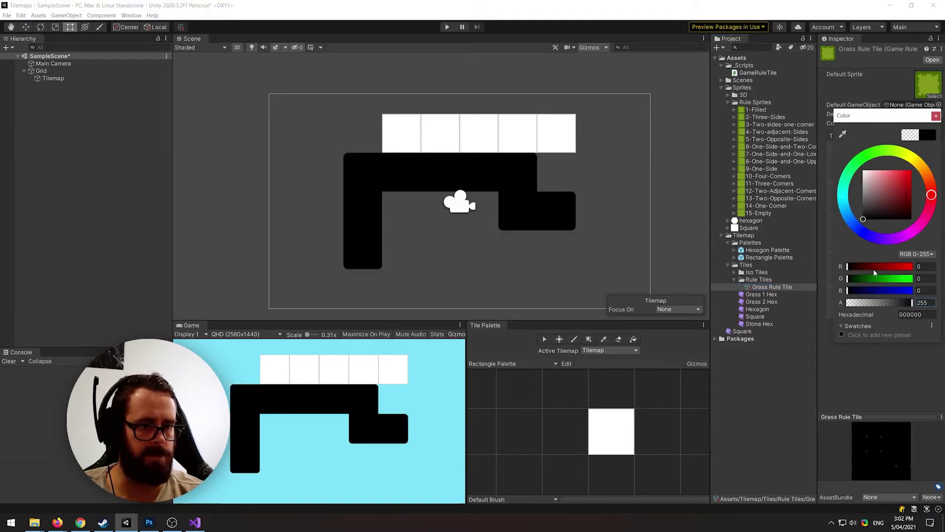
pyautogui.moveTo(865, 268); pyautogui.dragTo(931, 266)
pyautogui.moveTo(912, 170); pyautogui.dragTo(835, 156)
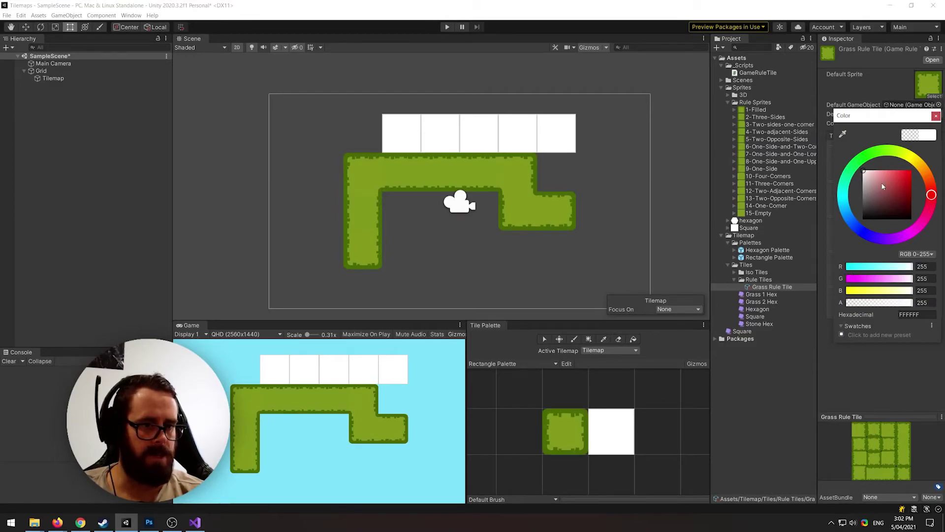
pyautogui.moveTo(882, 196); pyautogui.dragTo(890, 188)
pyautogui.click(936, 115)
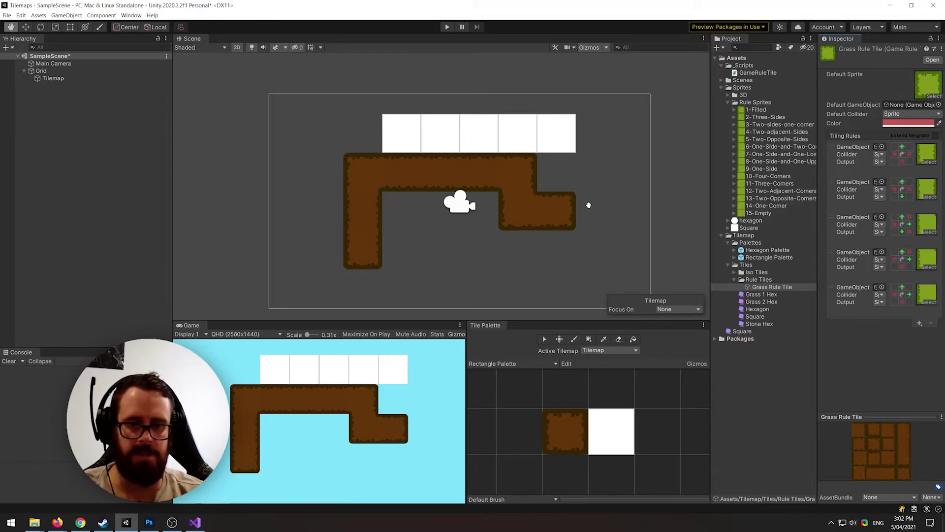
# Return to the GameRuleTile script in Visual Studio and declare a public bool field named Walkable below the Color field.
pyautogui.hotkey('alt', 'Tab')
pyautogui.click(361, 154)
pyautogui.press('Return')
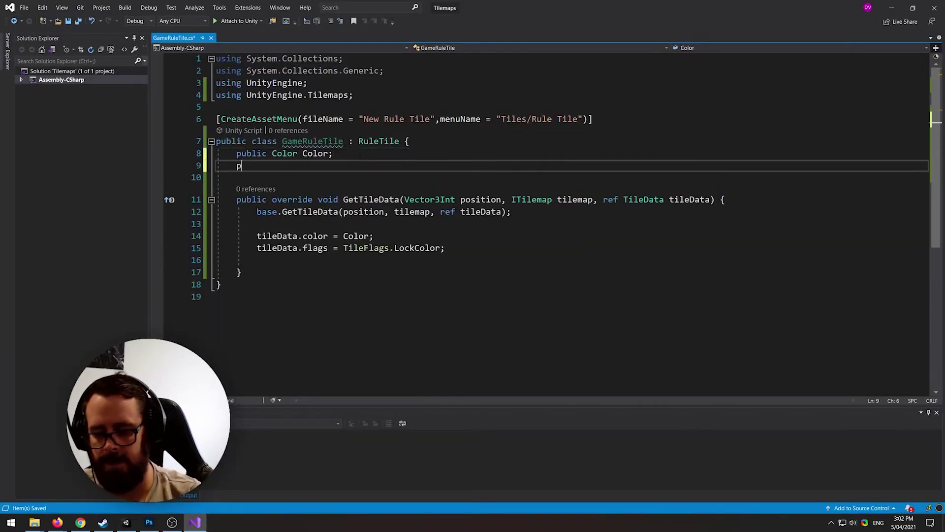
pyautogui.write('public bool Walk')
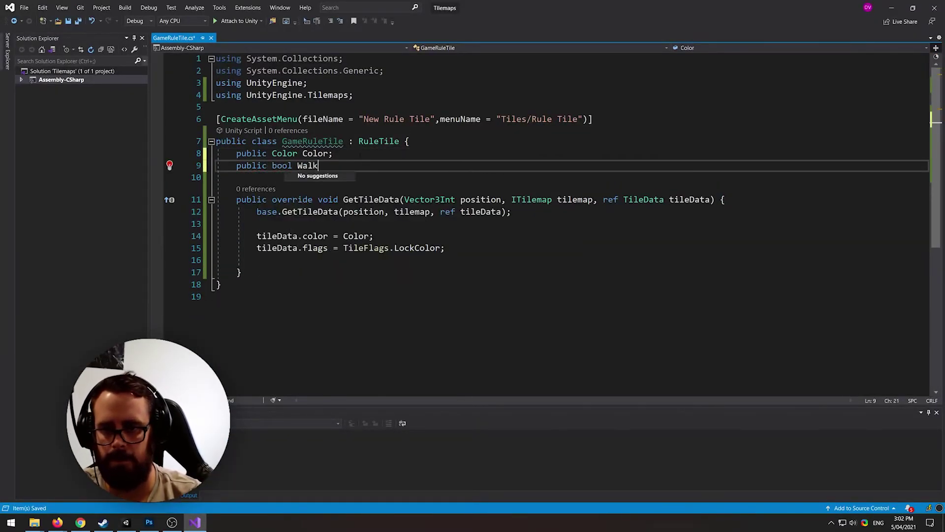
pyautogui.write('able;')
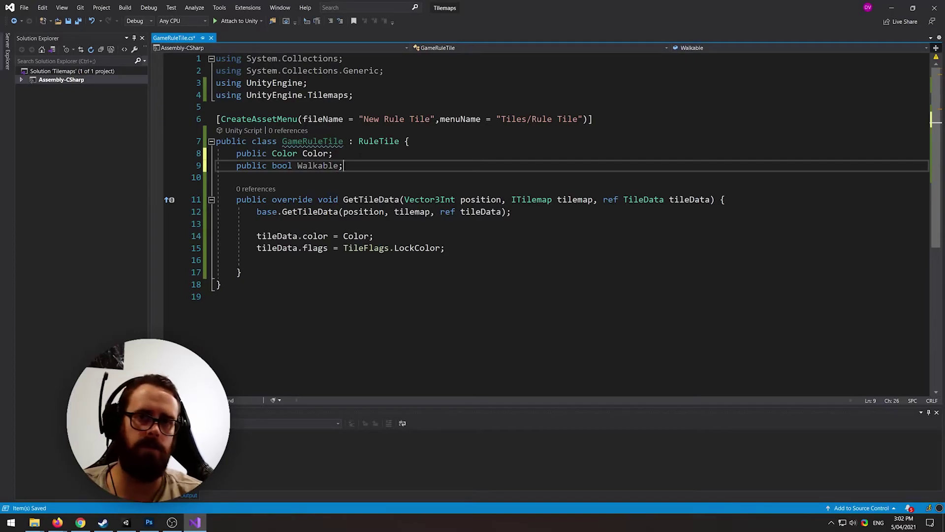
pyautogui.hotkey('alt', 'Tab')
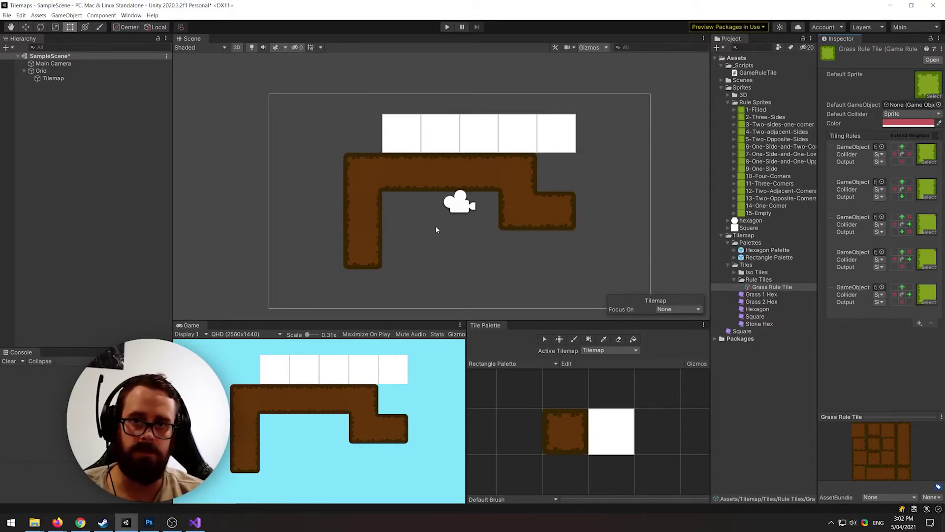
pyautogui.hotkey('alt', 'Tab')
# Below the GameRuleTile class, declare a public enum named TileType with the Serializable attribute.
pyautogui.press('Return')
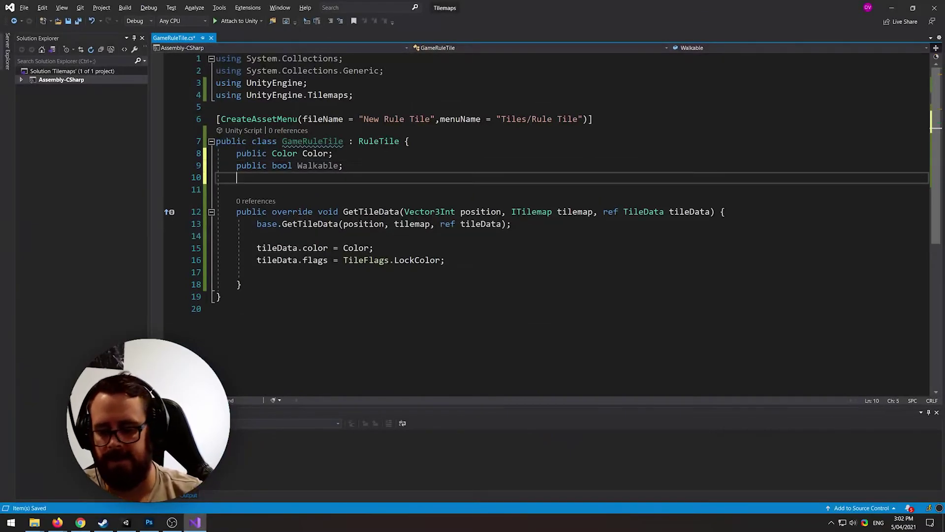
pyautogui.click(217, 309)
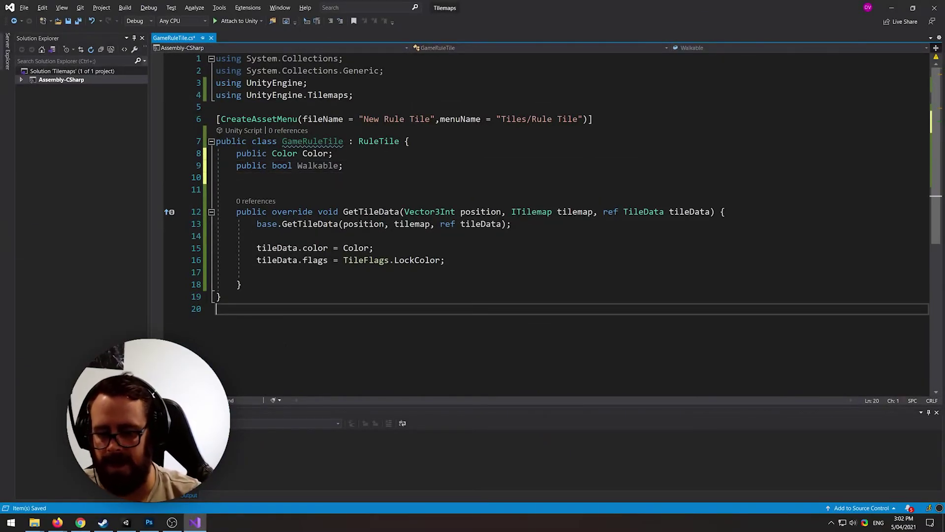
pyautogui.press('Return')
pyautogui.write('public enum ')
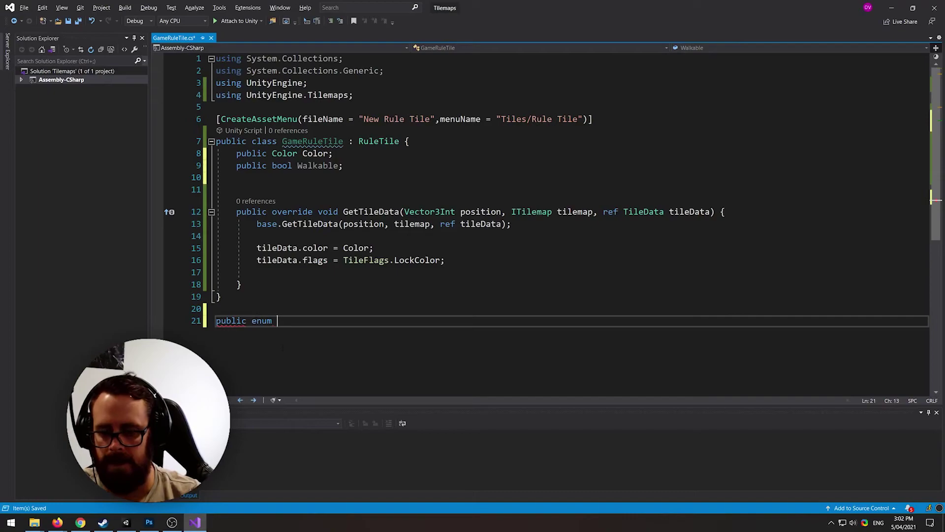
pyautogui.write('TileType {')
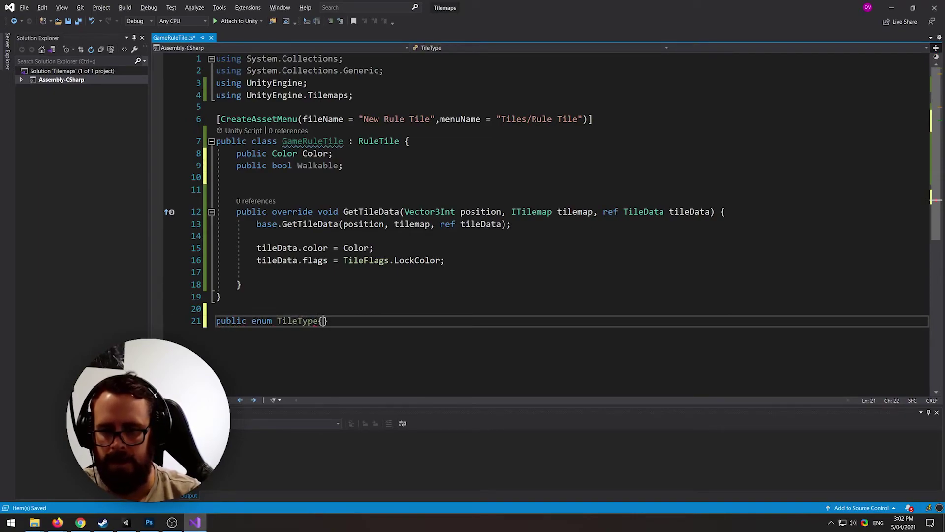
pyautogui.press('Return')
pyautogui.press('Up')
pyautogui.press('Up')
pyautogui.press('Return')
pyautogui.write('[Seri')
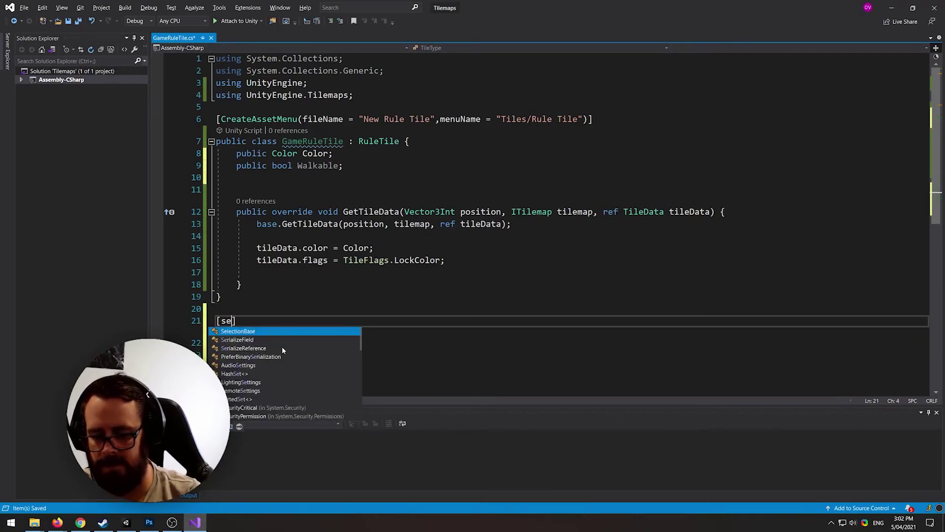
pyautogui.press('Tab')
# Add the members Grass, Water and Lava to the TileType enum.
pyautogui.scroll(-3, 282, 346)
pyautogui.press('Down')
pyautogui.press('Down')
pyautogui.write('Grass,')
pyautogui.press('Return')
pyautogui.write('Water,')
pyautogui.press('Return')
pyautogui.write('Lava')
# Declare a public TileType field named Type below the Walkable field and save the script.
pyautogui.scroll(3, 304, 189)
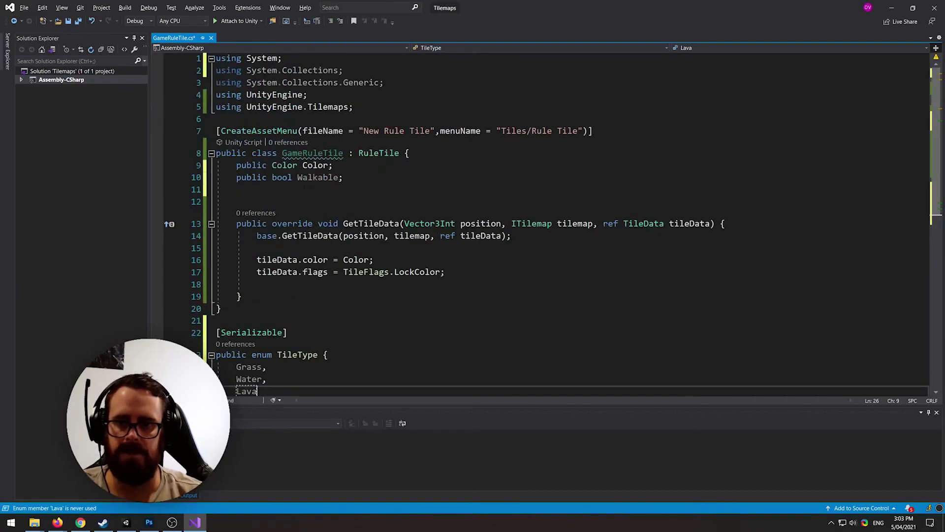
pyautogui.click(303, 188)
pyautogui.write('public tiletype')
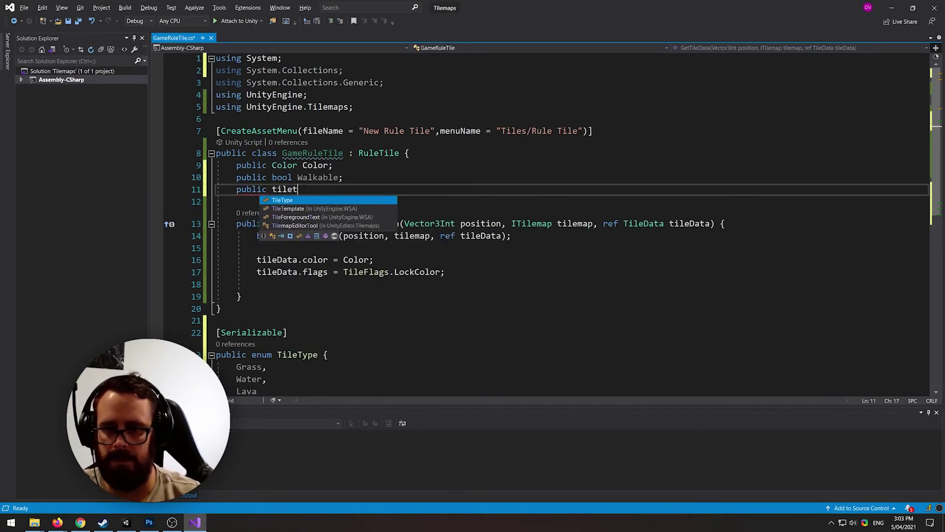
pyautogui.press('Tab')
pyautogui.write('Type;')
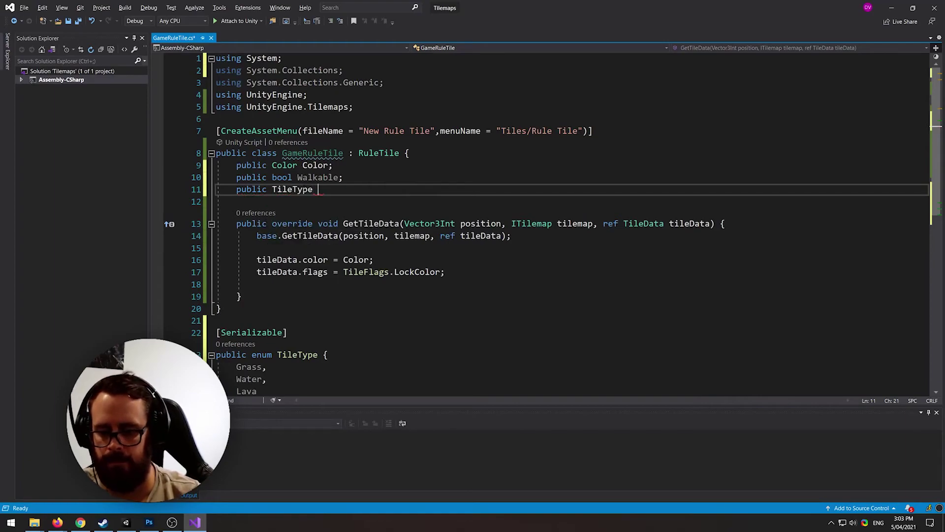
pyautogui.hotkey('ctrl', 's')
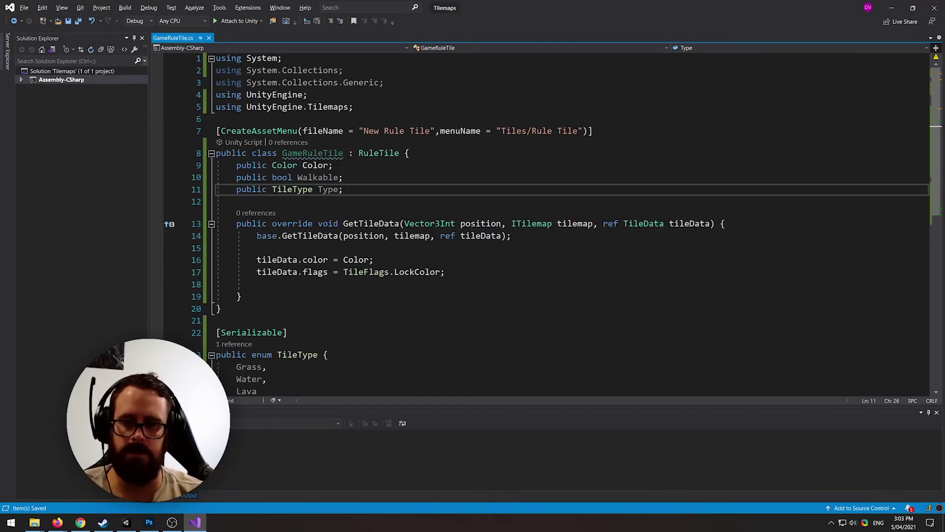
# Switch to Unity and examine the type options offered for the Grass Rule Tile.
pyautogui.hotkey('alt', 'Tab')
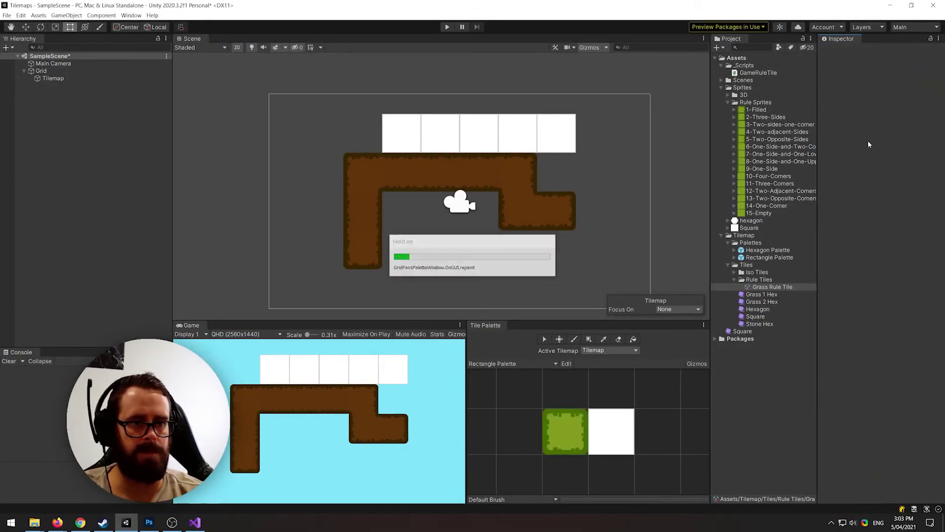
pyautogui.click(897, 143)
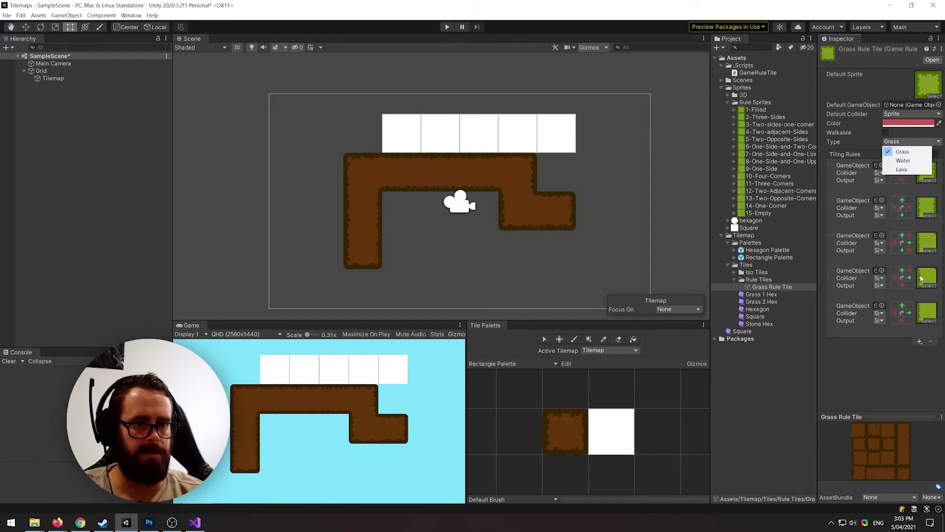
pyautogui.click(884, 388)
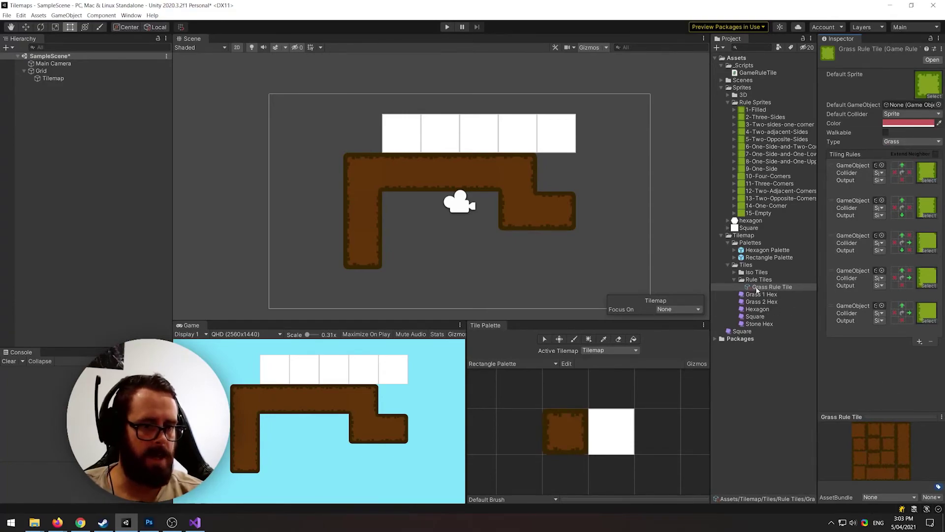
# Create a new custom rule tile asset in the Rule Tiles folder and name it Water Rule Tile.
pyautogui.click(766, 279)
pyautogui.rightClick(758, 279)
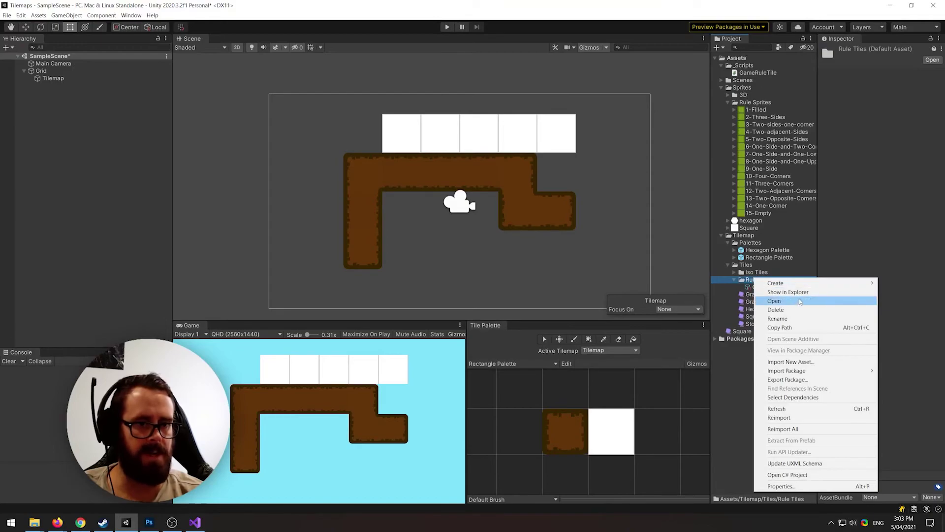
pyautogui.moveTo(792, 289)
pyautogui.moveTo(689, 196)
pyautogui.click(780, 196)
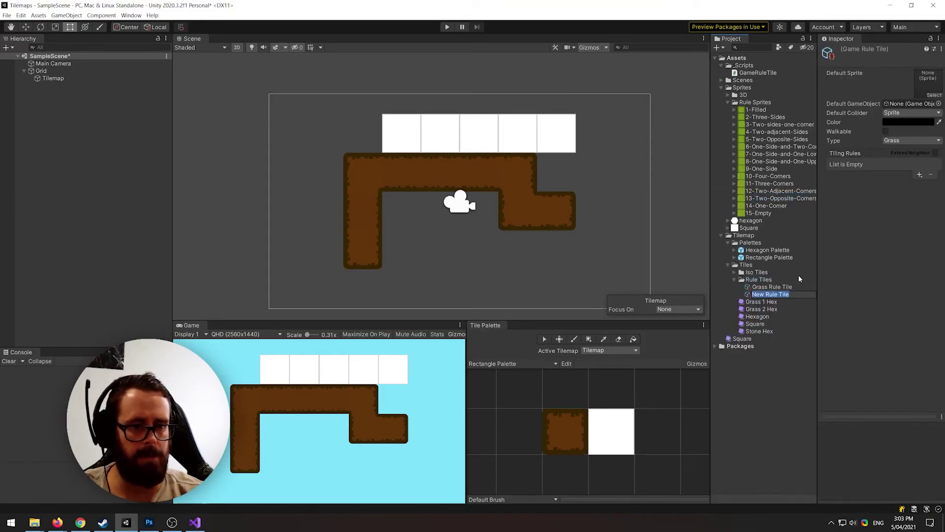
pyautogui.write('Water Rule')
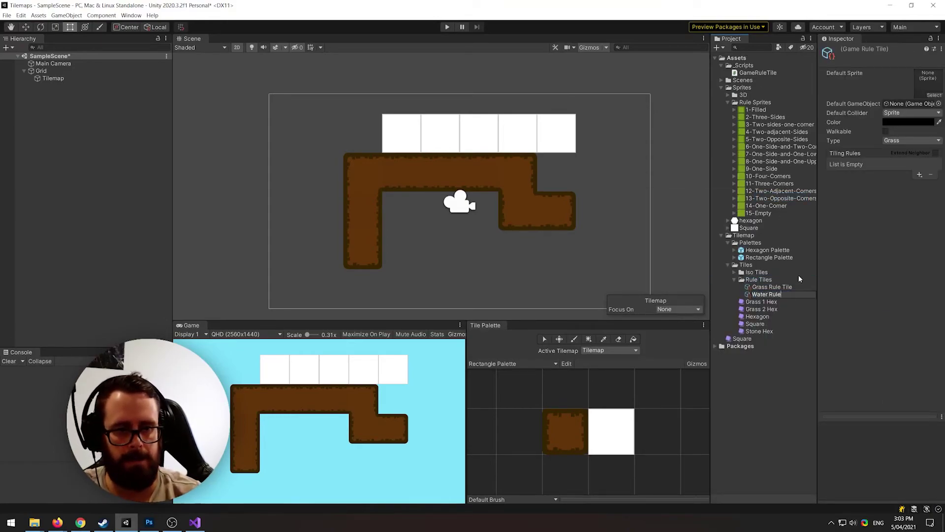
pyautogui.press('Return')
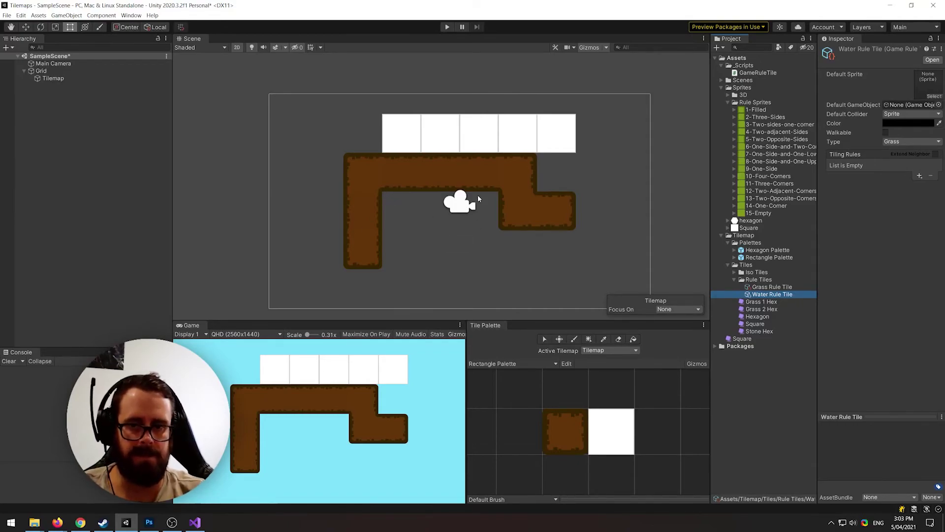
pyautogui.scroll(-2, 511, 225)
pyautogui.moveTo(447, 265); pyautogui.dragTo(412, 197, button='middle')
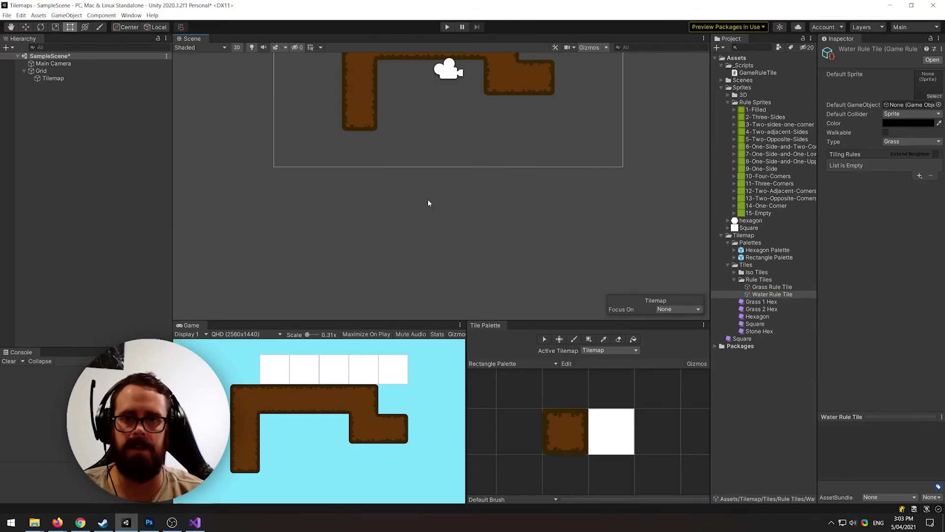
pyautogui.scroll(1, 422, 199)
pyautogui.moveTo(421, 198); pyautogui.dragTo(443, 243, button='middle')
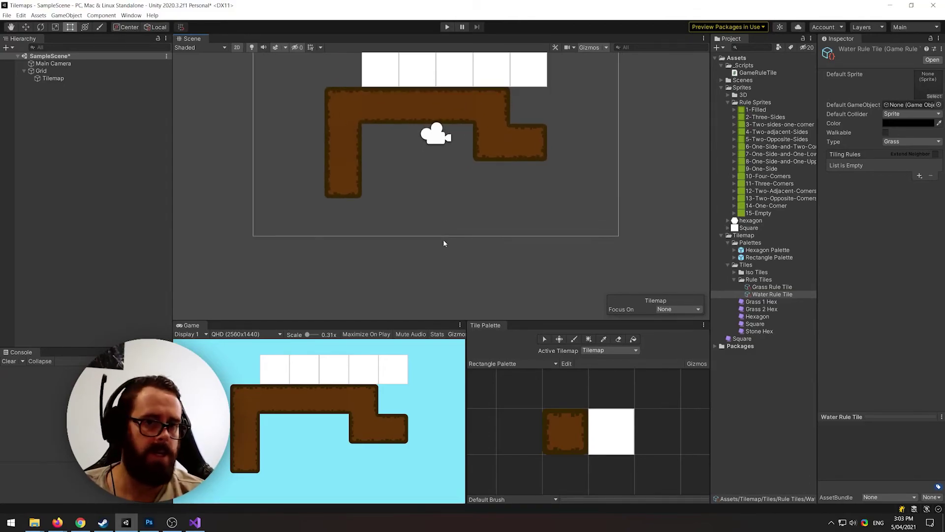
pyautogui.moveTo(502, 209); pyautogui.dragTo(505, 269, button='middle')
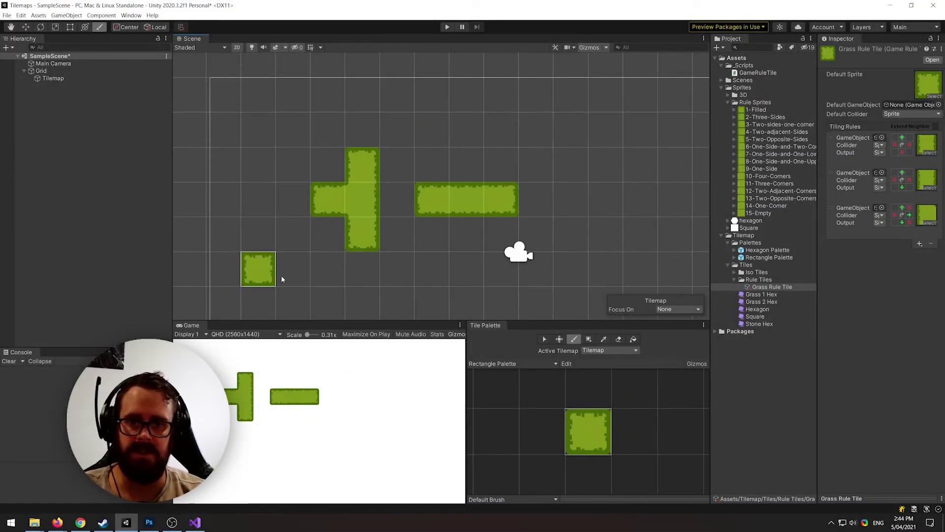
# Paint a vertical column four grass rule tiles high beyond the horizontal strip's end, and undo the extra strokes.
pyautogui.click(544, 141)
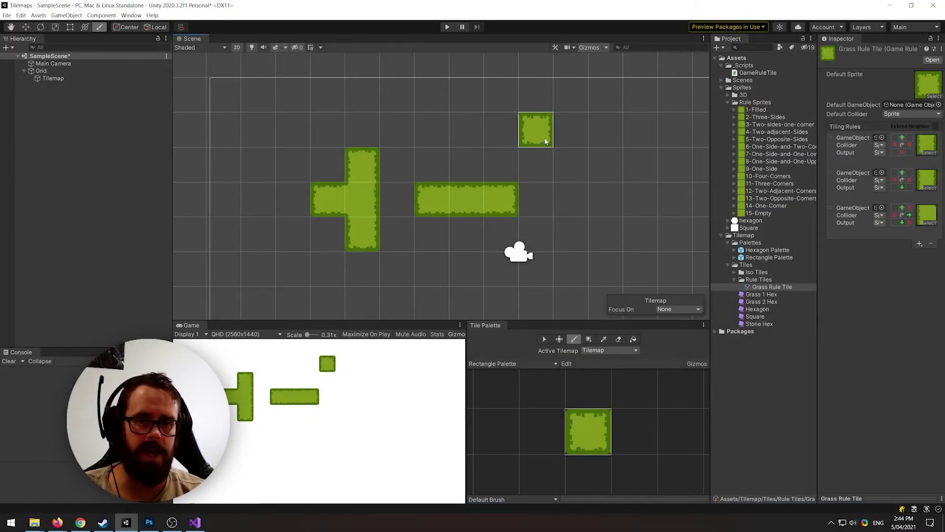
pyautogui.moveTo(569, 200); pyautogui.dragTo(569, 94)
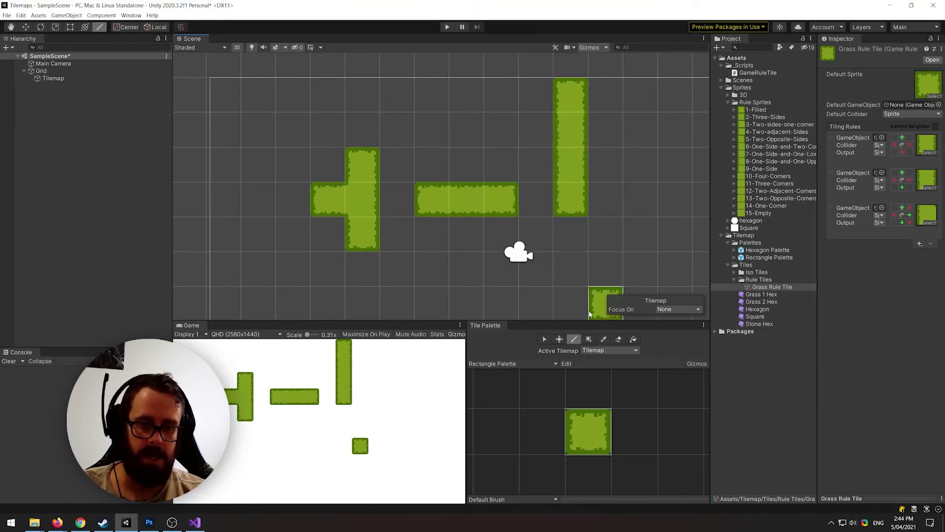
pyautogui.moveTo(501, 269)
pyautogui.mouseDown()
pyautogui.moveTo(401, 222)
pyautogui.moveTo(458, 262)
pyautogui.moveTo(329, 147)
pyautogui.mouseUp()
pyautogui.hotkey('ctrl', 'z')
pyautogui.hotkey('ctrl', 'z')
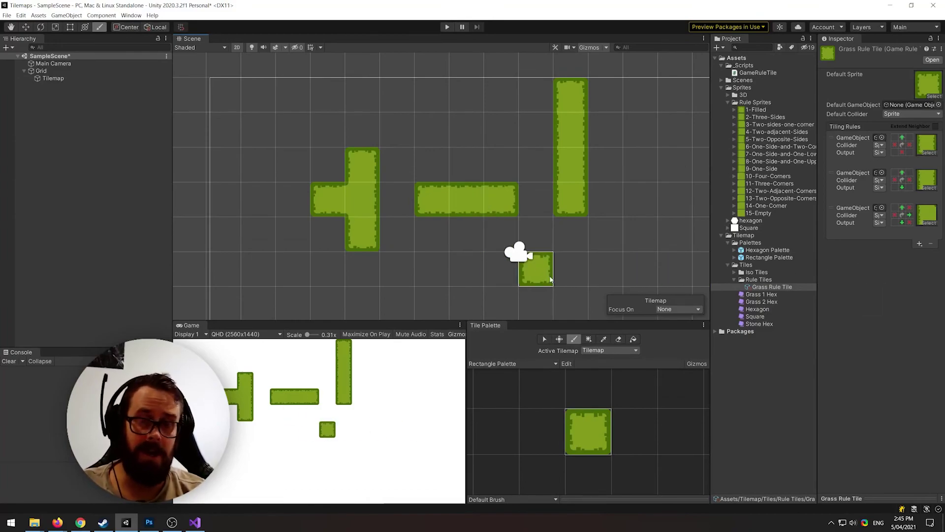
# Select all rule sprites from 1-Filled to 15-Empty, and paint a single grass tile against the vertical column's side.
pyautogui.click(758, 213)
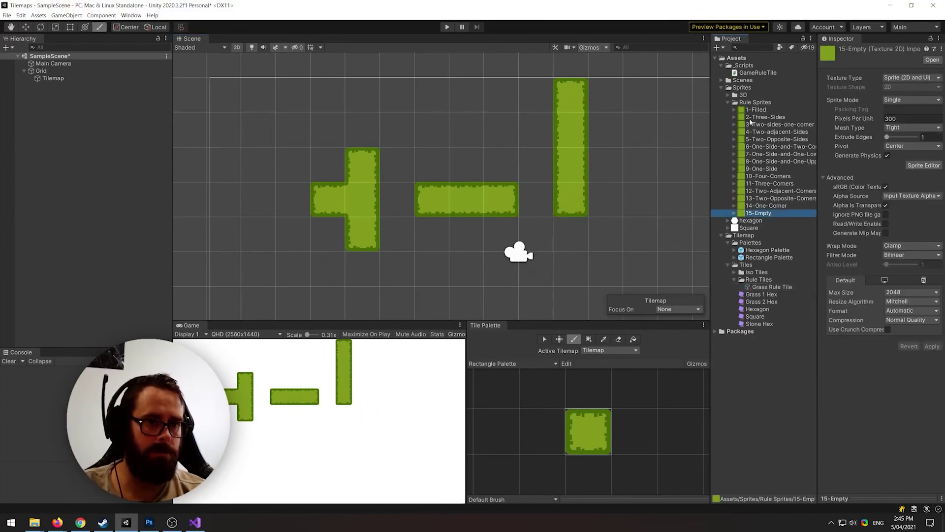
pyautogui.keyDown('shift'); pyautogui.click(755, 111); pyautogui.keyUp('shift')
pyautogui.click(606, 130)
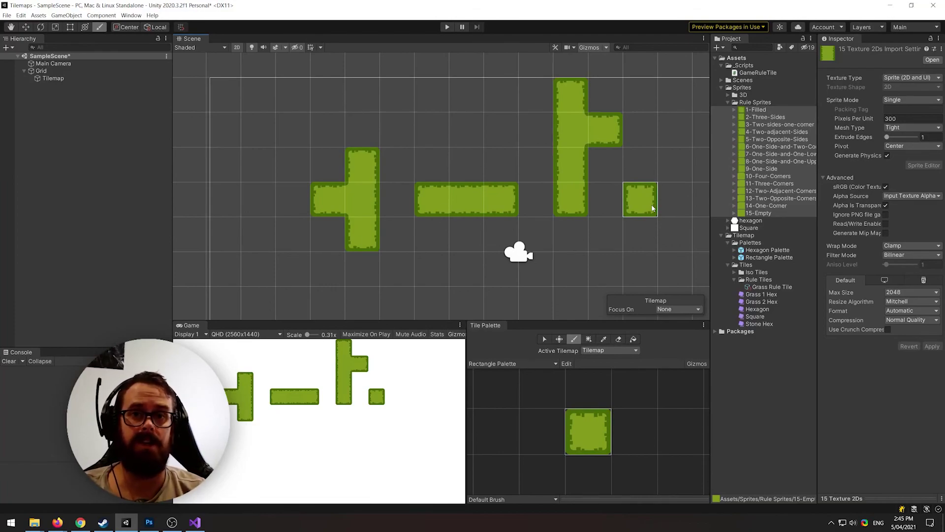
pyautogui.keyDown('shift'); pyautogui.click(640, 208); pyautogui.keyUp('shift')
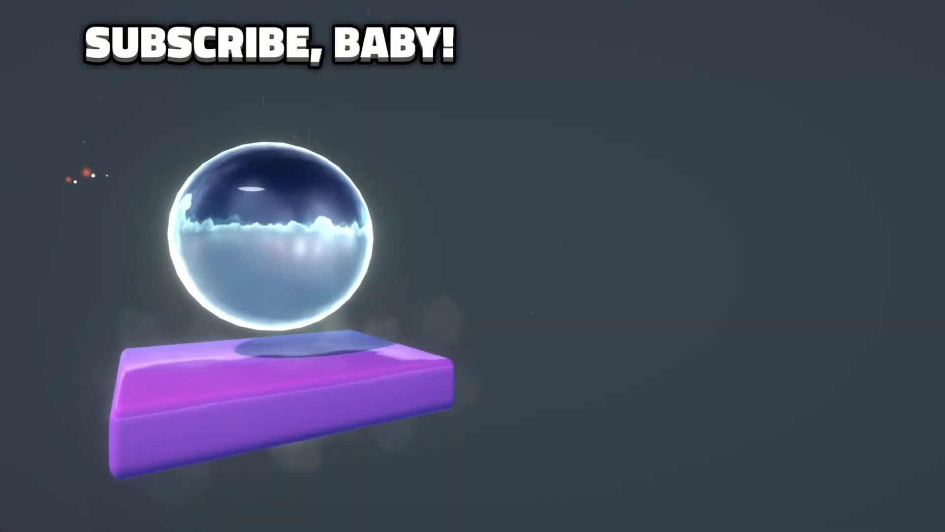